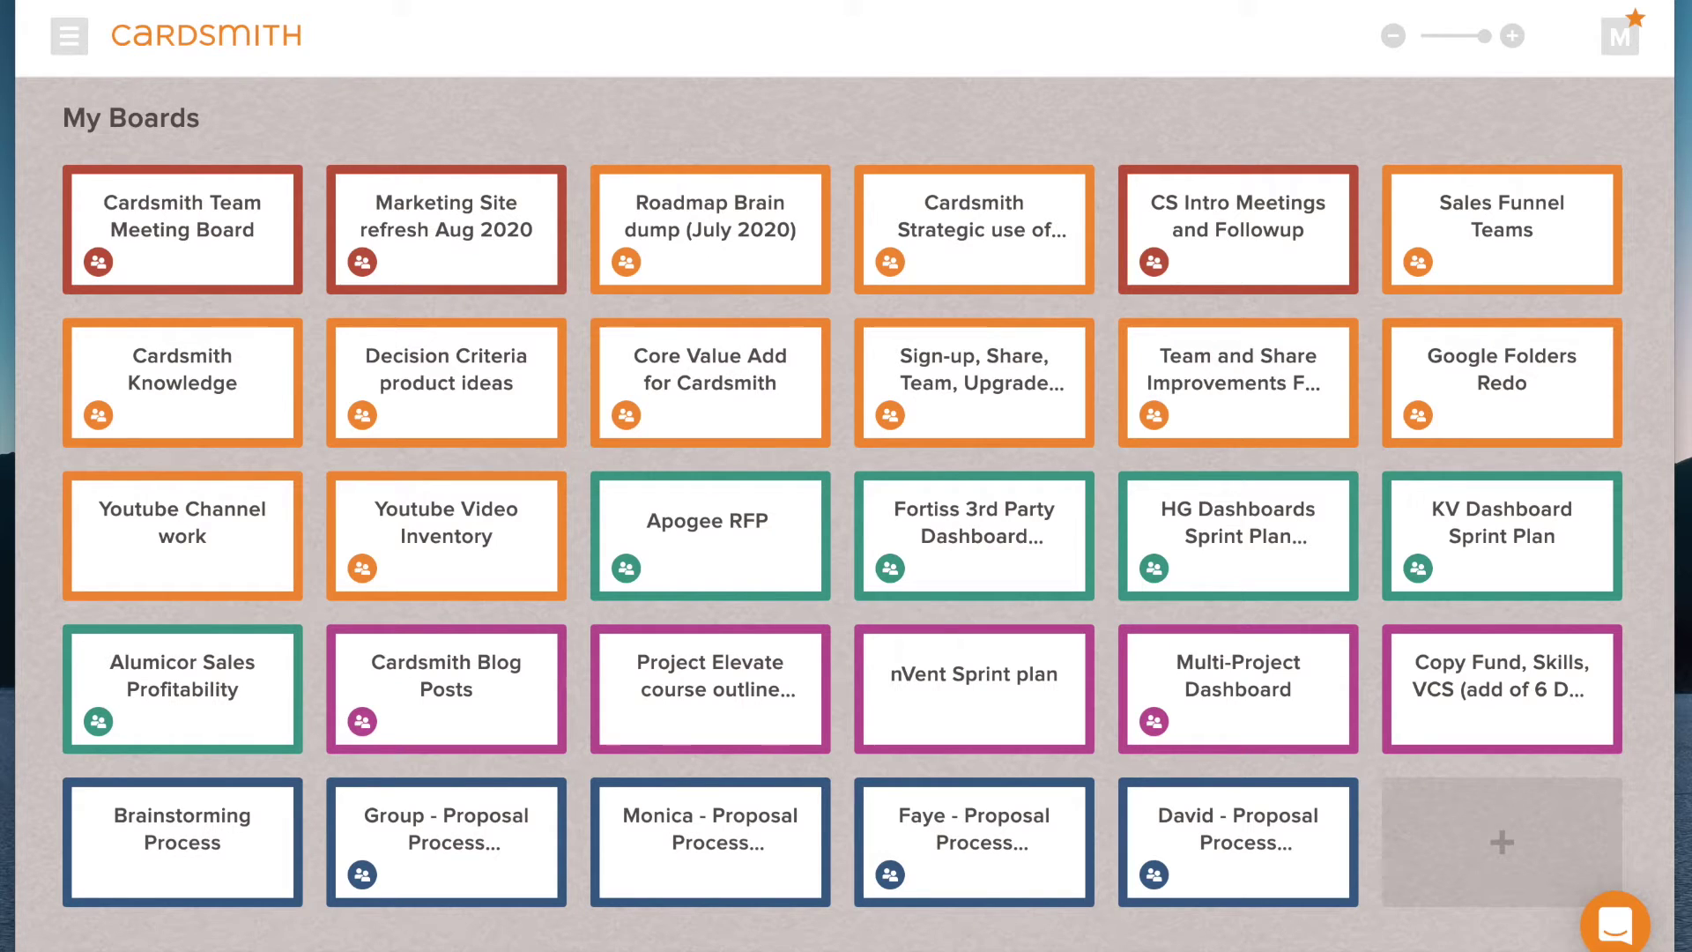
Step: Open the Brainstorming Process board and shift the Our Brainstorming Rules card slightly left
left_click(133, 882)
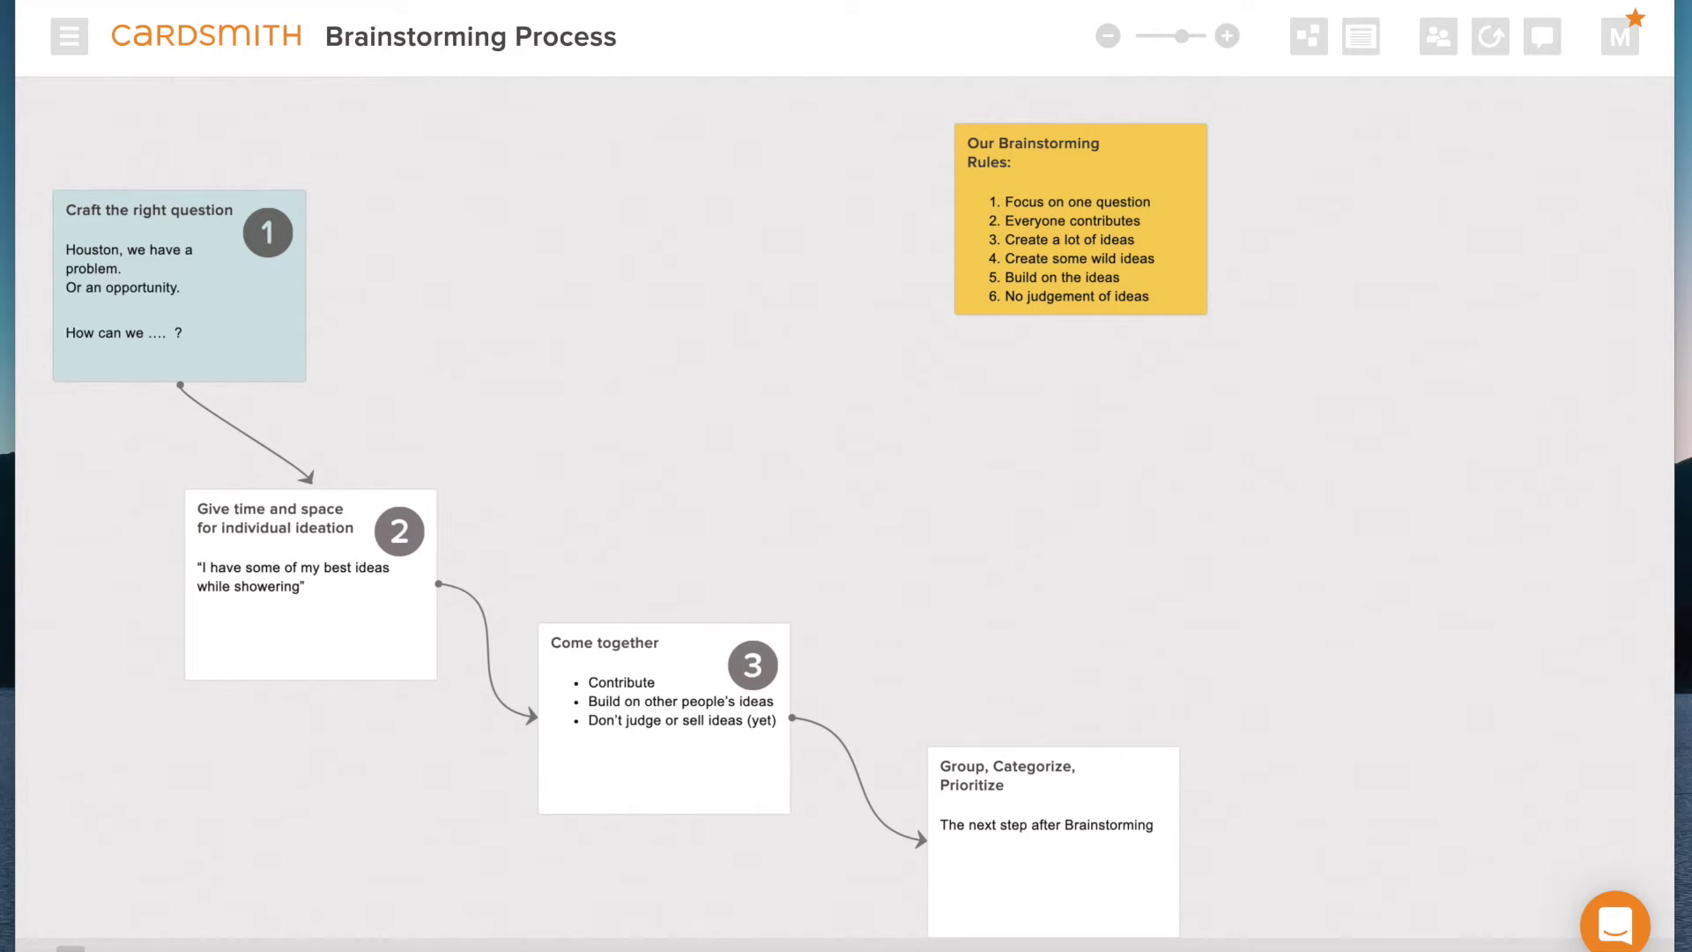
left_click_drag(1132, 172, 987, 189)
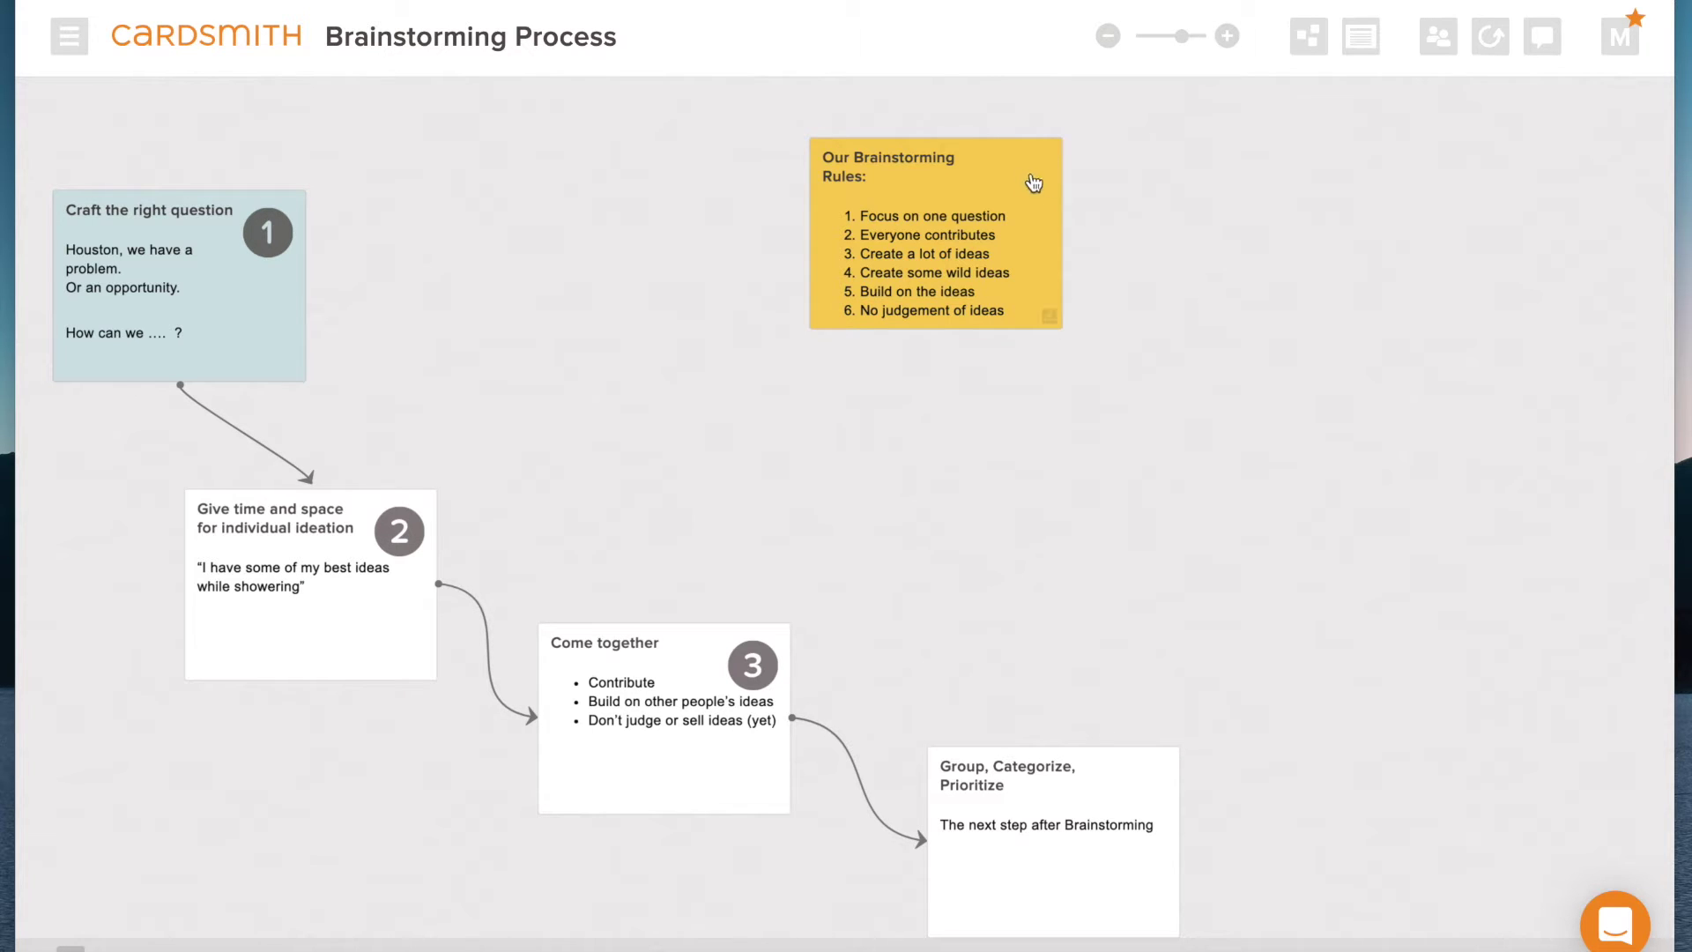
Step: Move the rules card up and right, and nudge the Craft the right question card right
left_click_drag(1019, 161, 1057, 134)
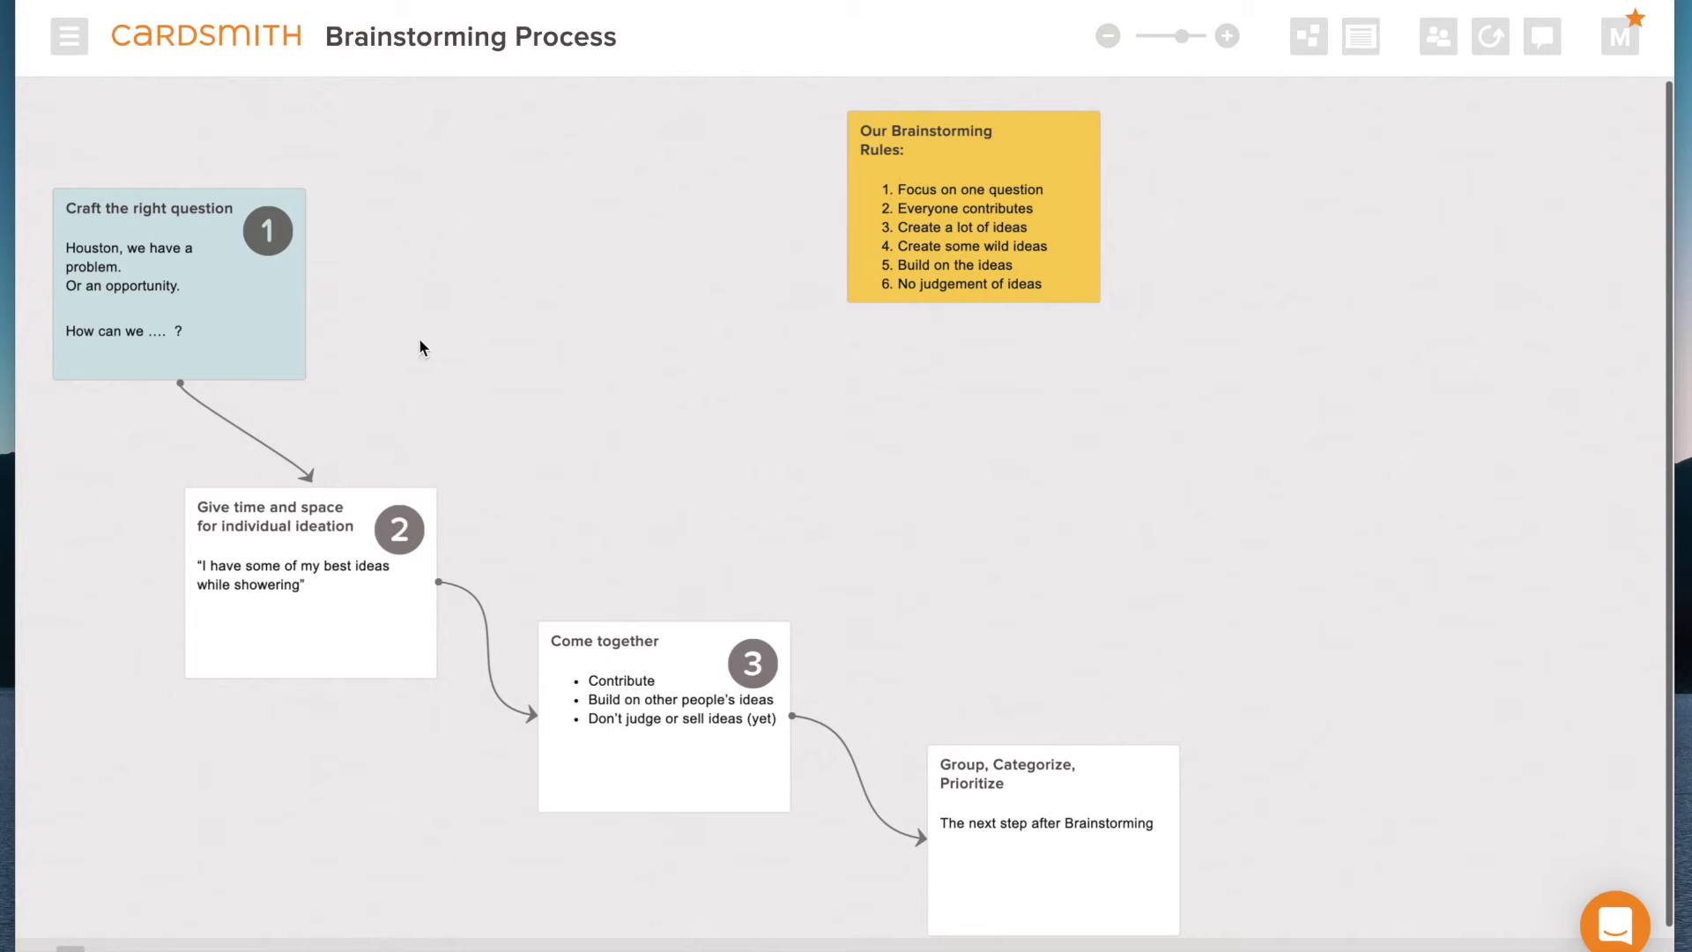
left_click_drag(242, 205, 266, 205)
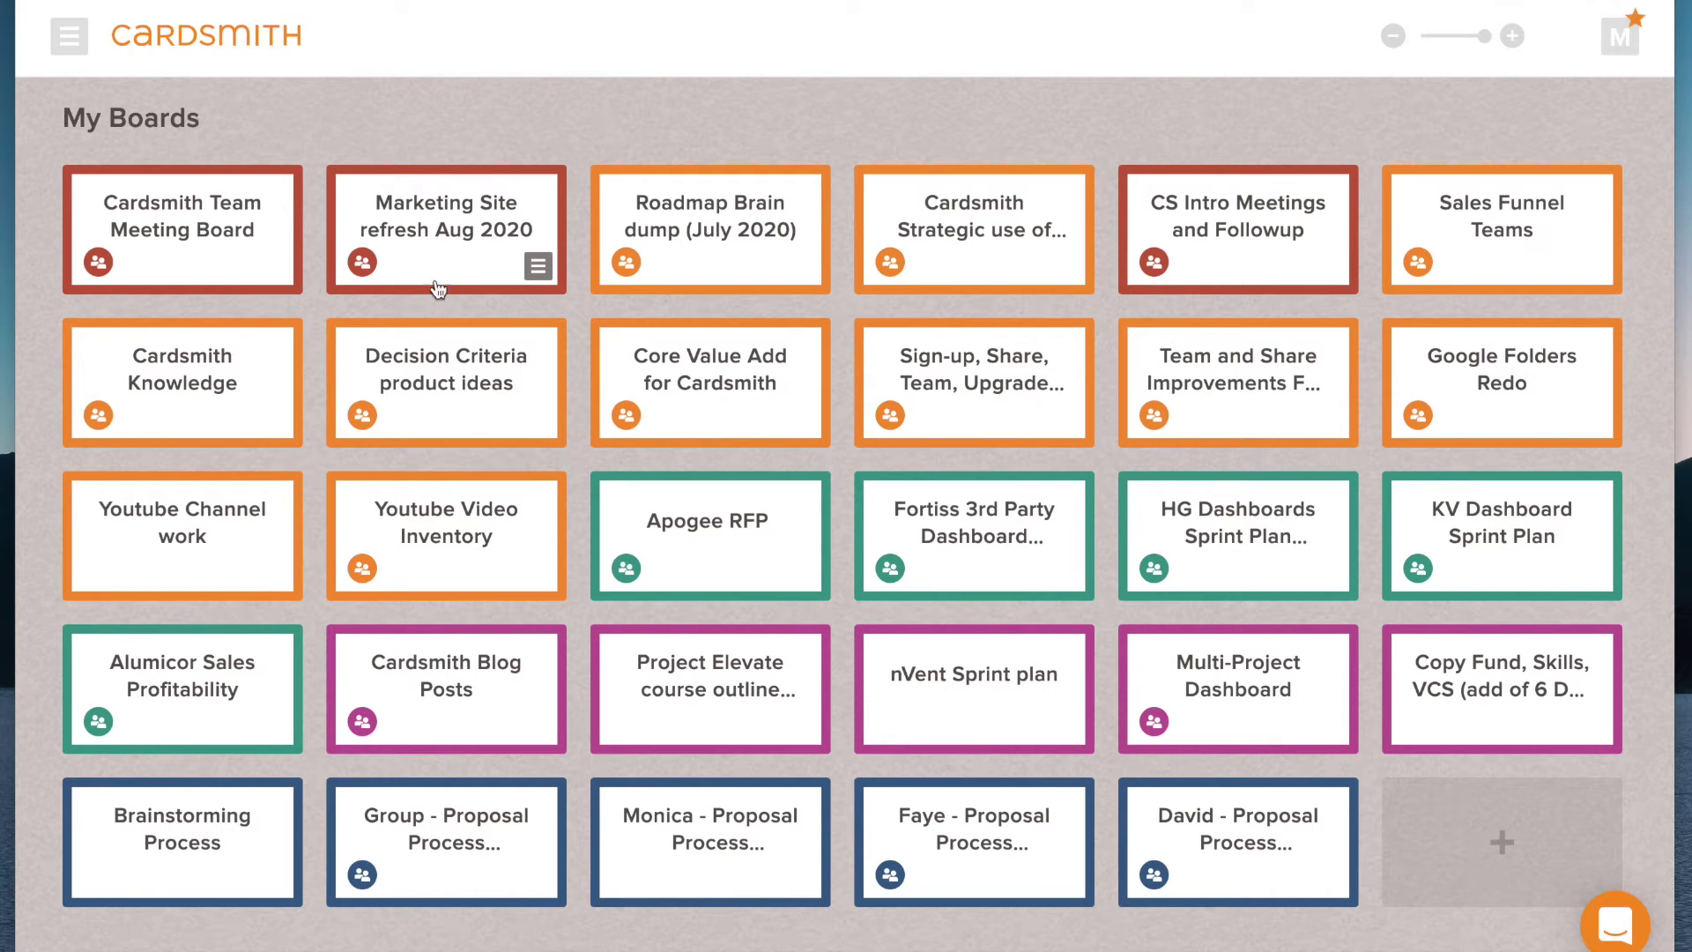
Step: View the Group and a participant's Proposal Process Brainstorm boards, then return to My Boards
left_click(432, 877)
left_click(705, 884)
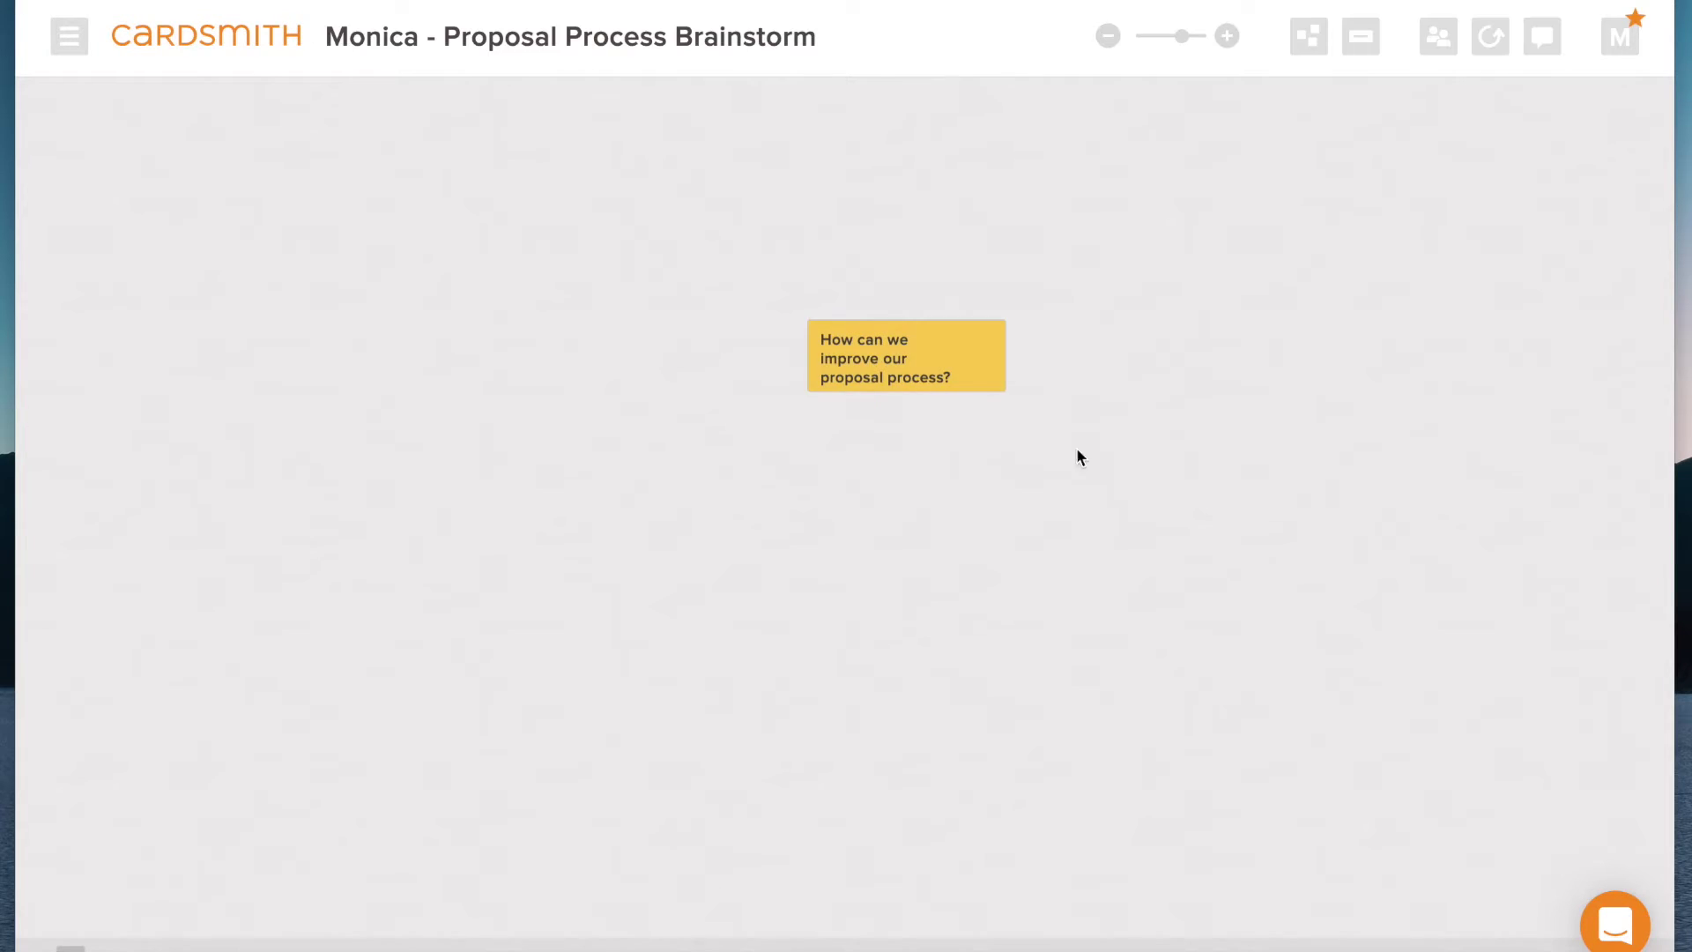
left_click(179, 38)
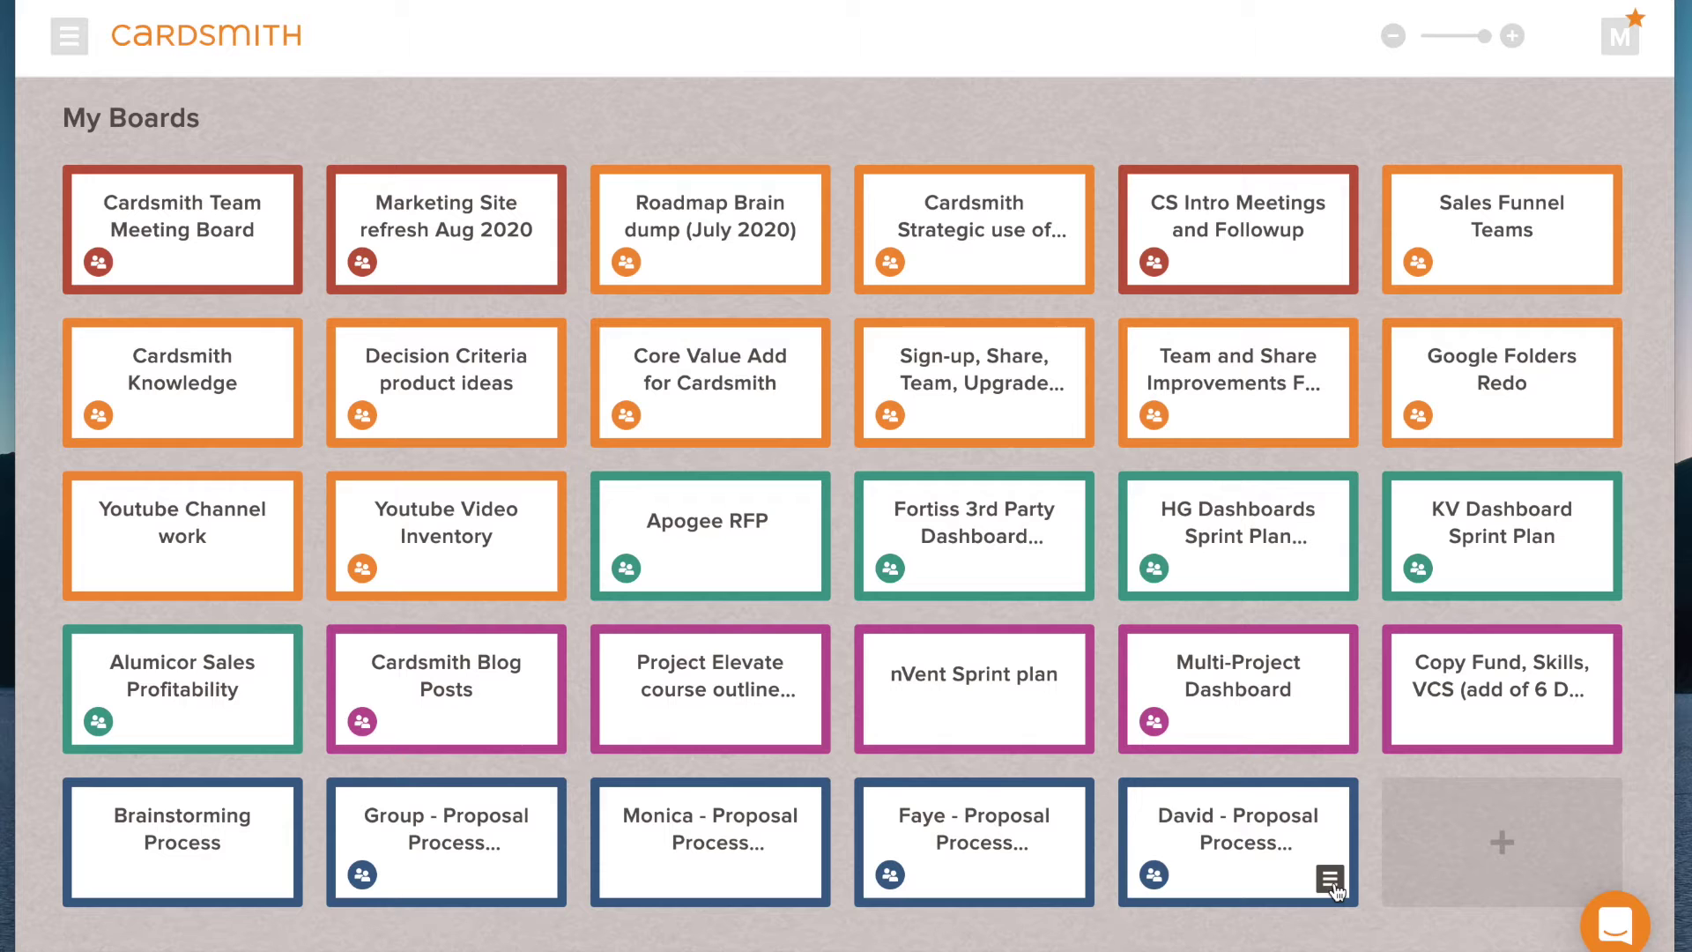
Step: Copy a participant's proposal board with its cards, renamed for the new participant, and colour it blue
left_click(1332, 881)
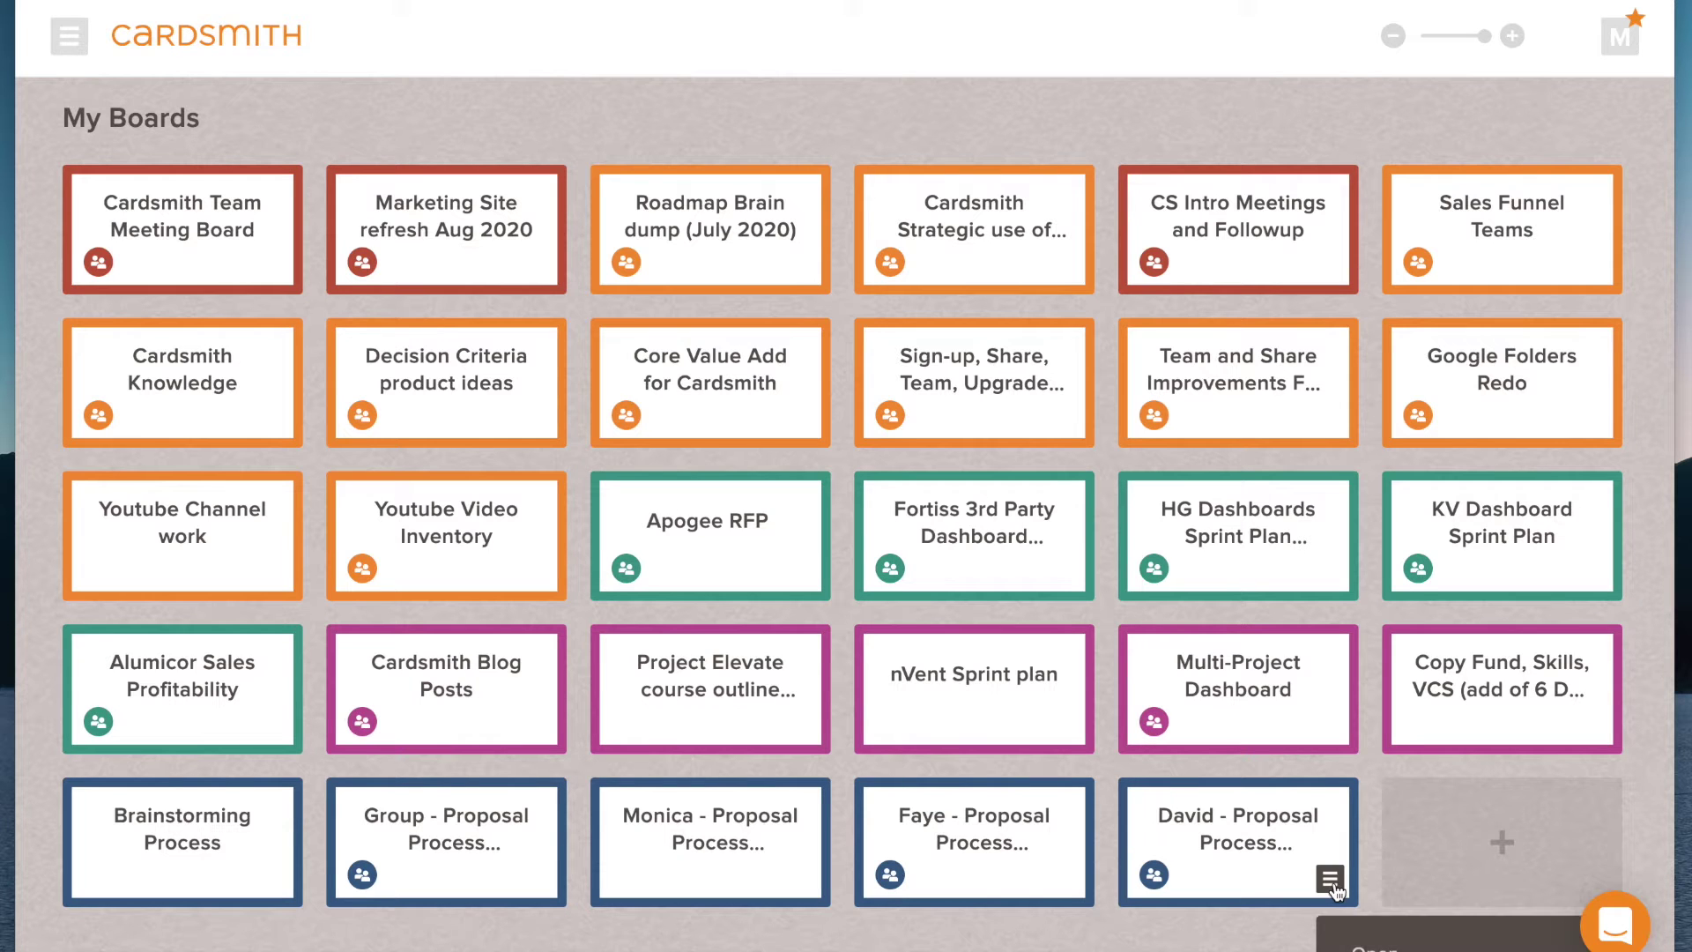
left_click(1378, 724)
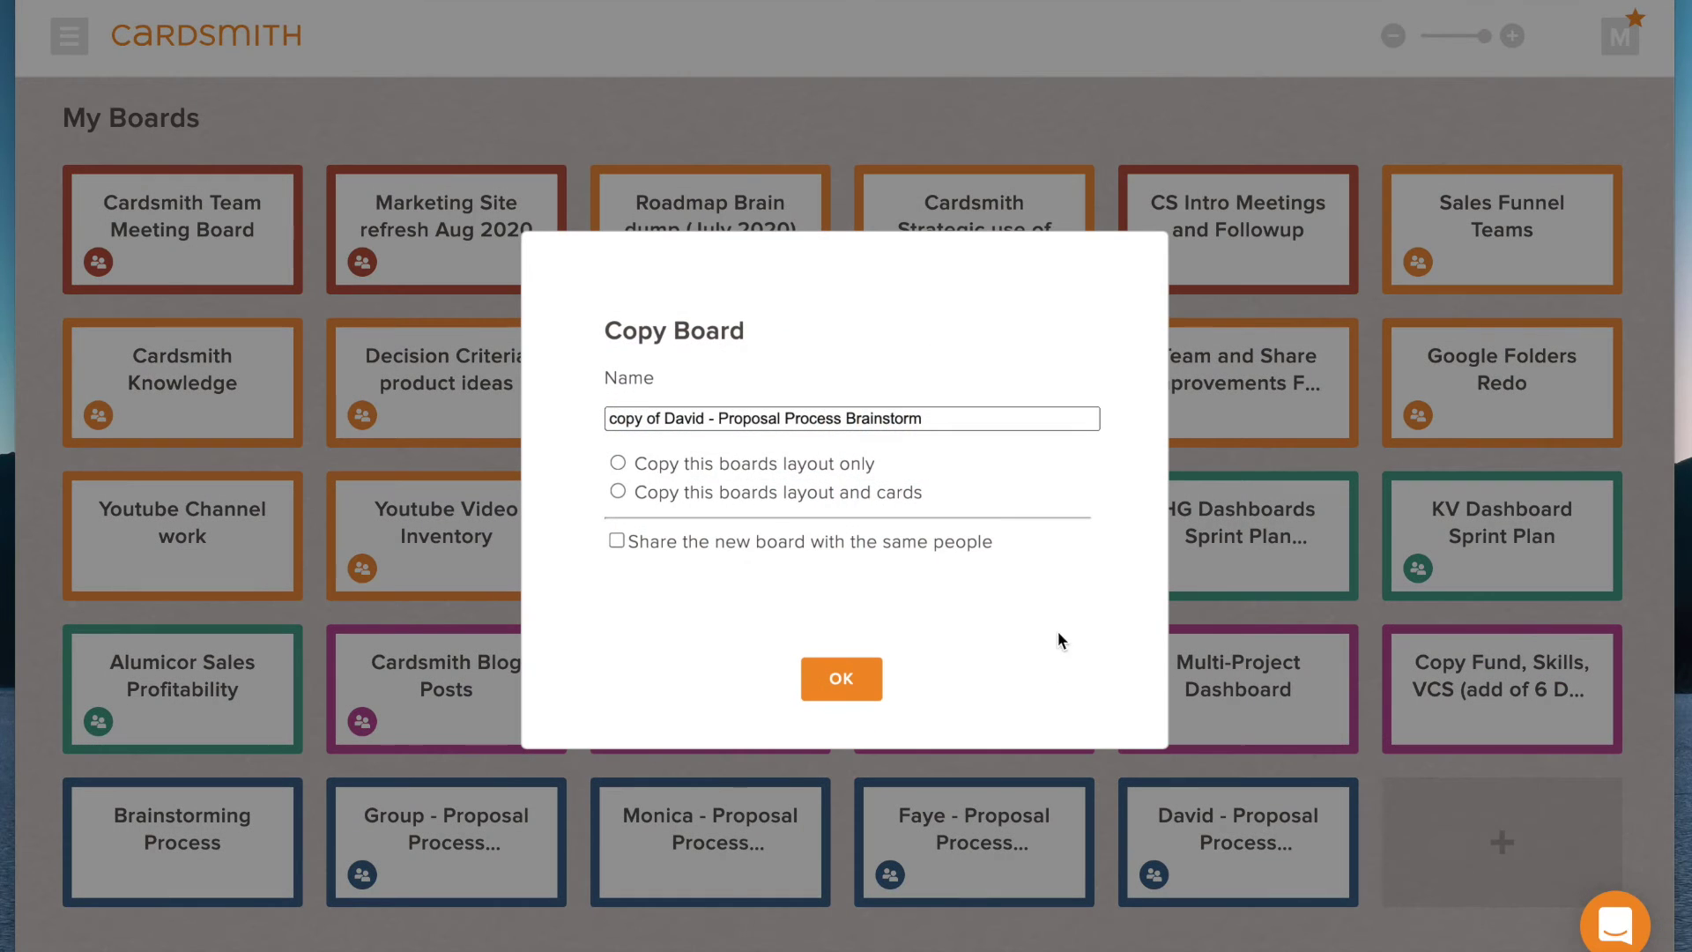
left_click(708, 414)
left_click_drag(709, 414, 589, 426)
type("Matt")
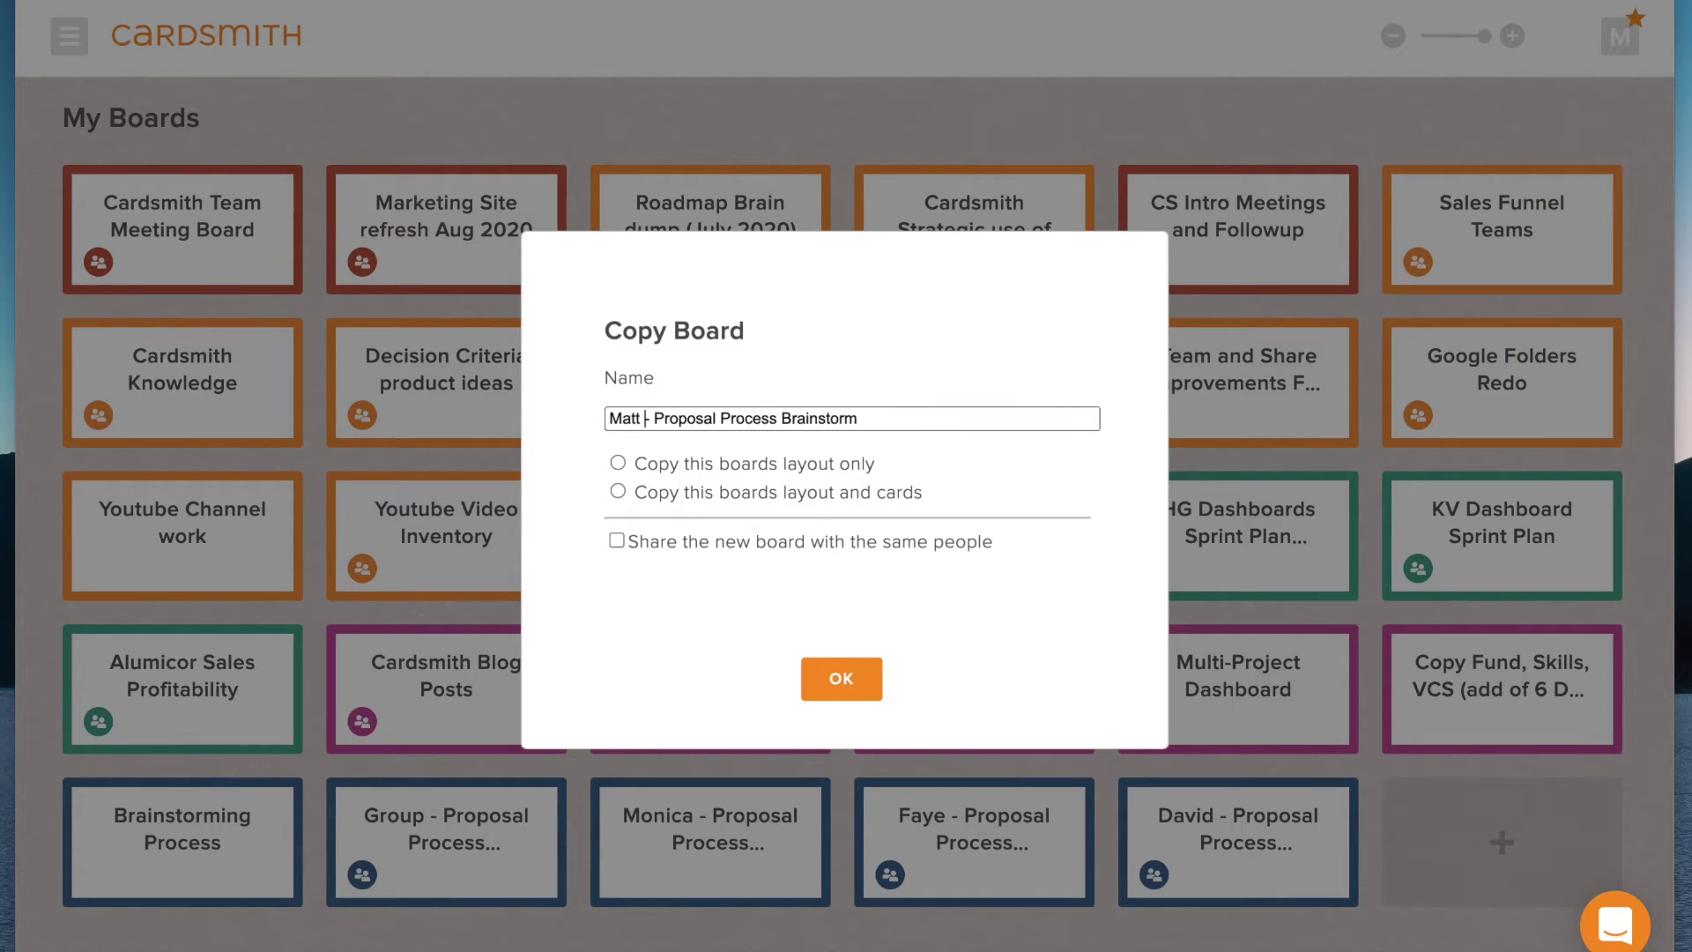
left_click(618, 493)
left_click(838, 687)
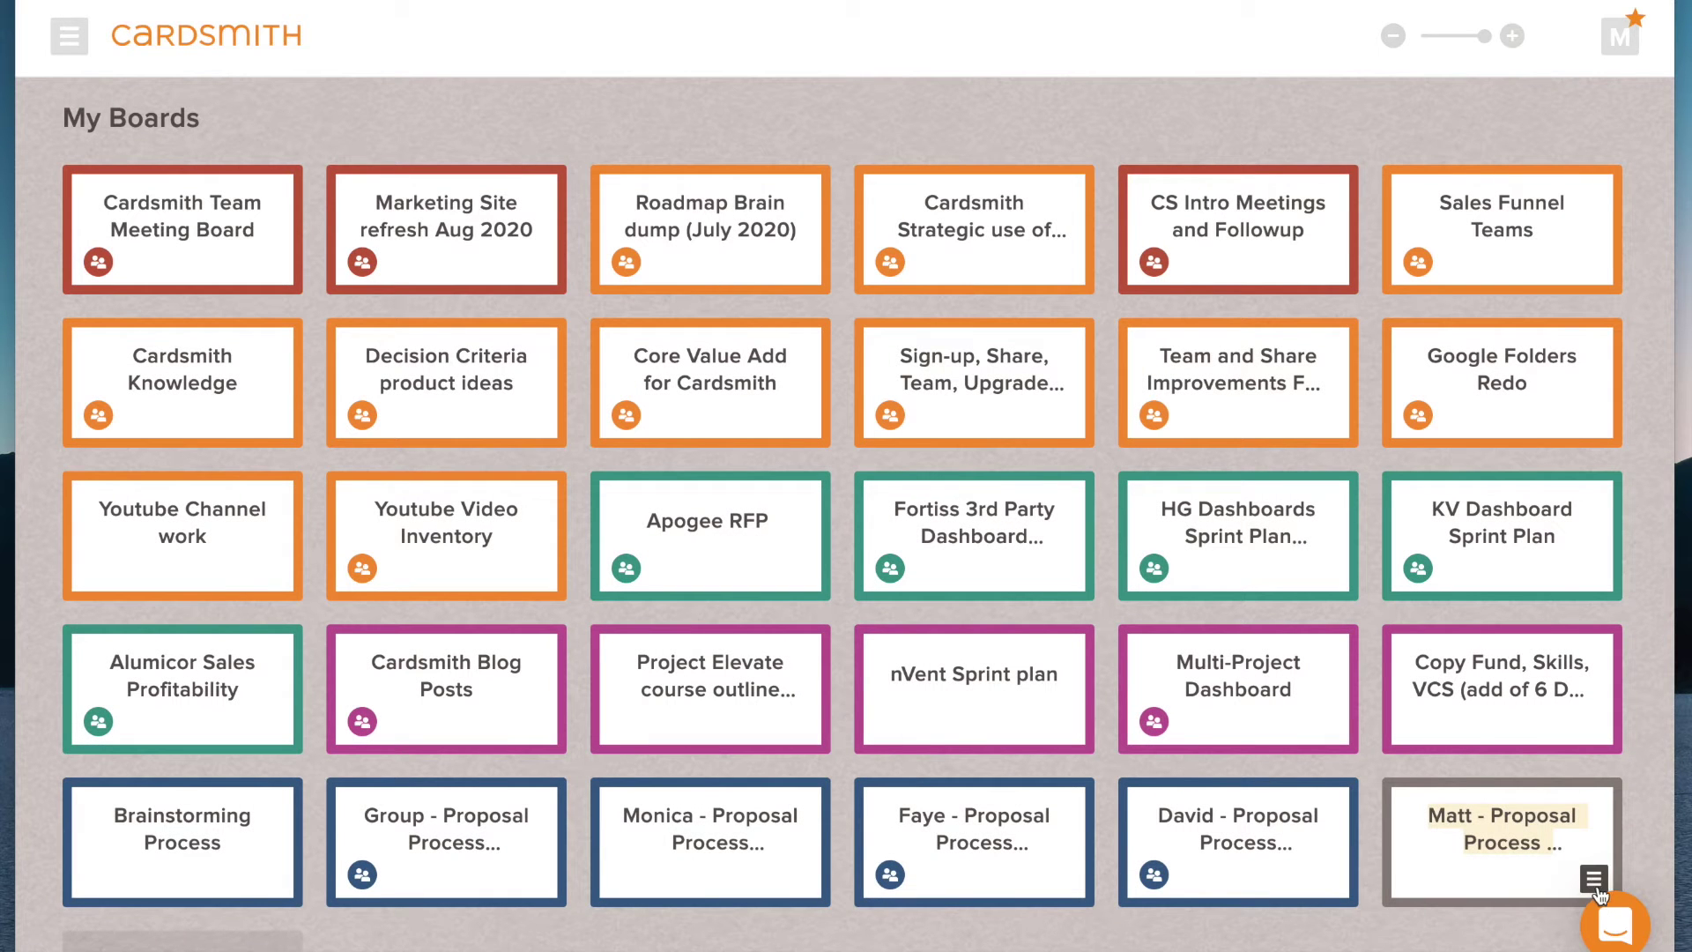
left_click(1597, 882)
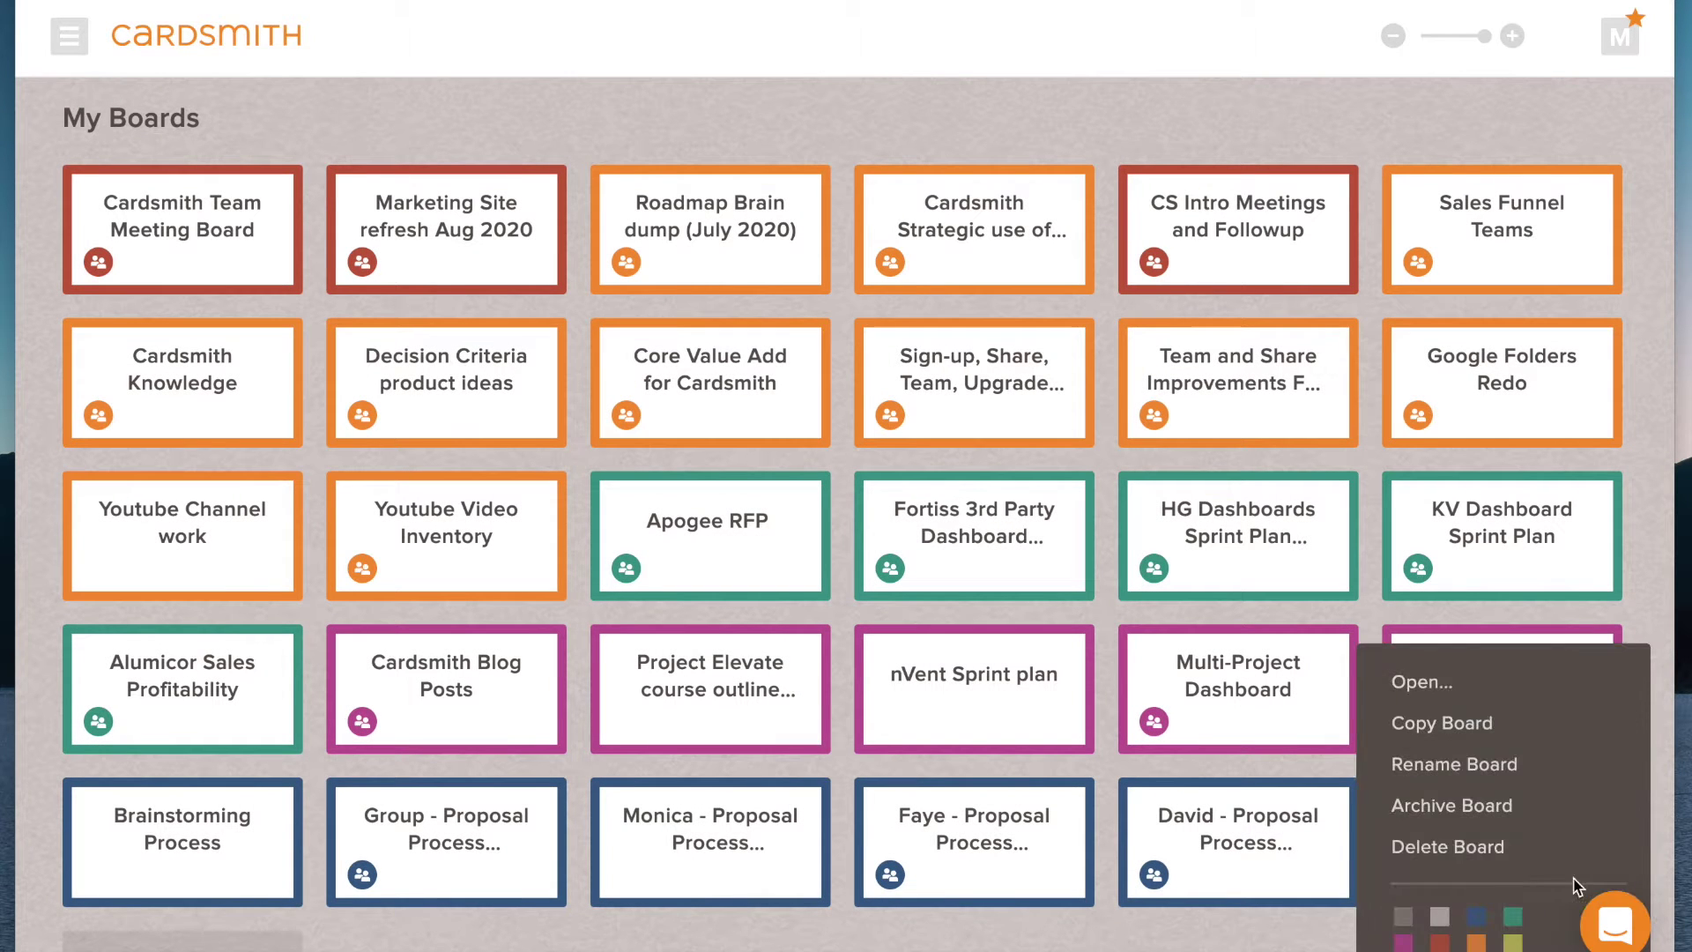
left_click(1483, 925)
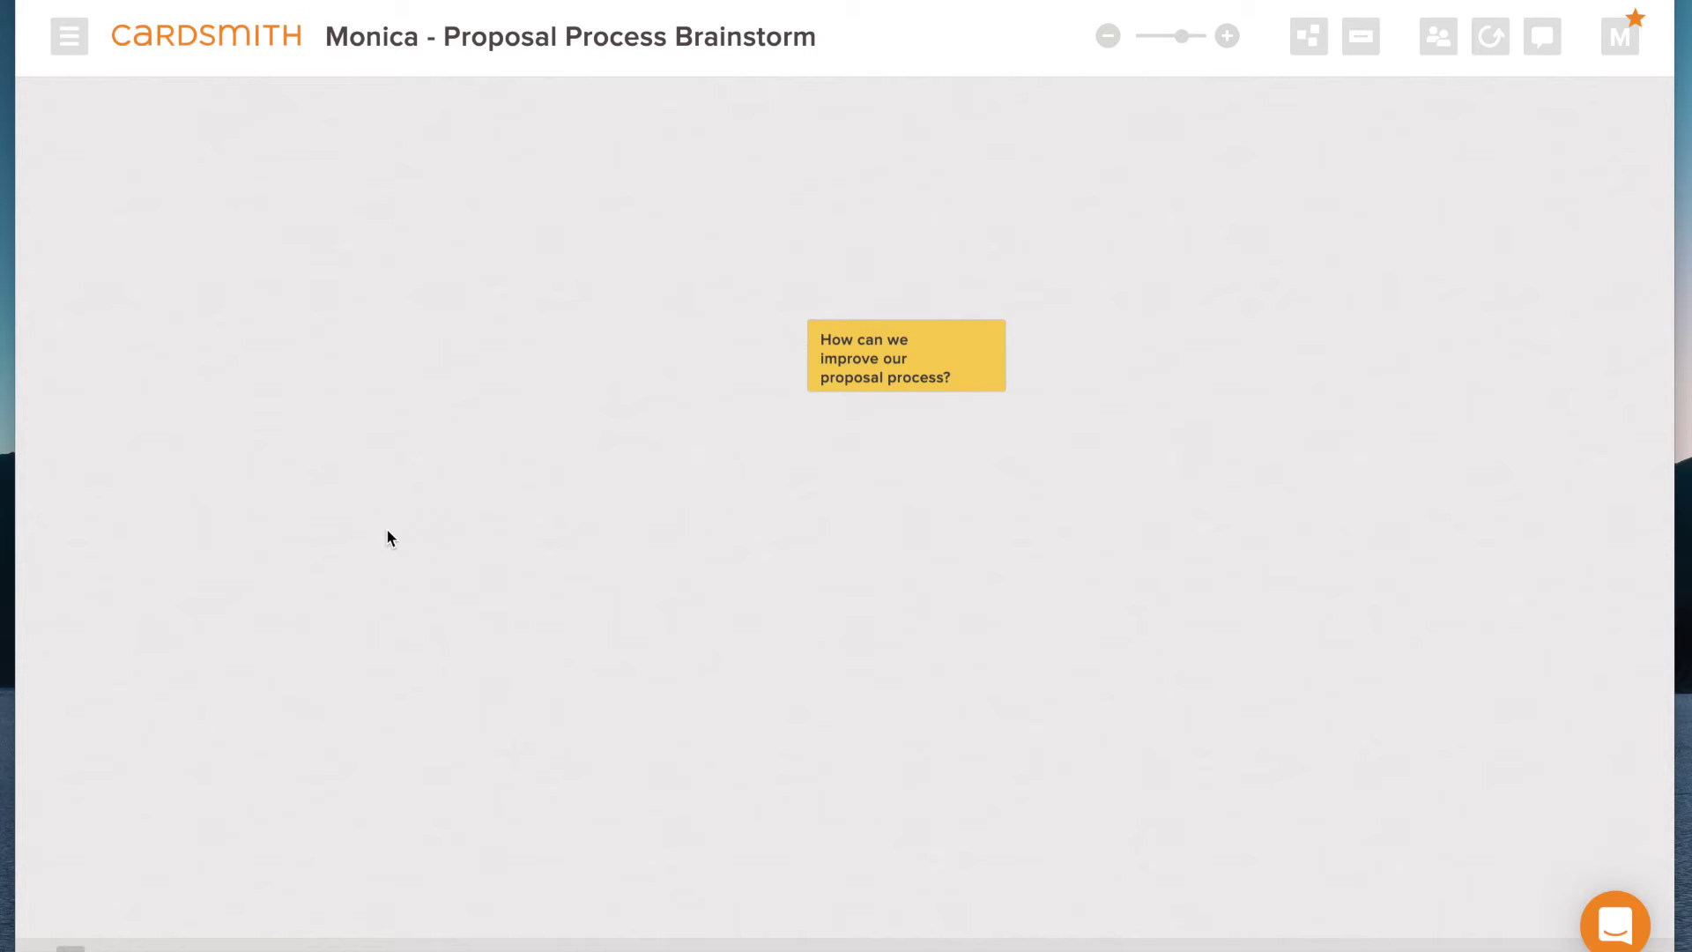
Step: Add a new blank card to the participant's Proposal Process Brainstorm board
double_click(360, 224)
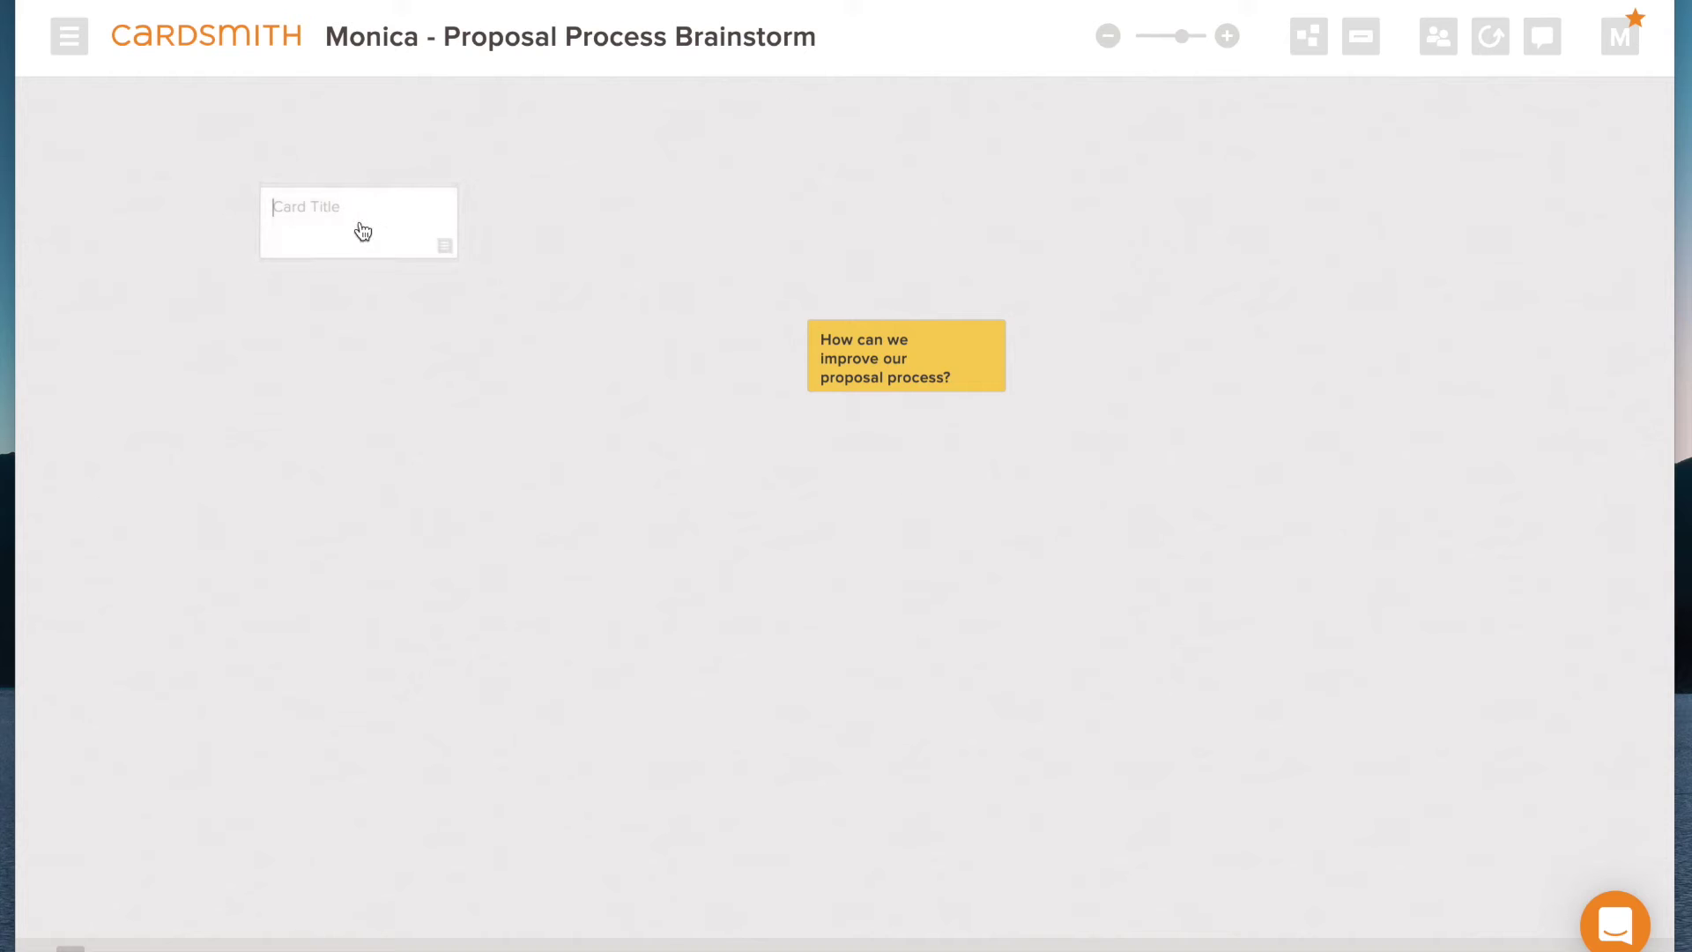
Step: Place the new card left of the question and add 'Organize past RFP responses' and 'Review timely' cards
left_click_drag(370, 203, 675, 184)
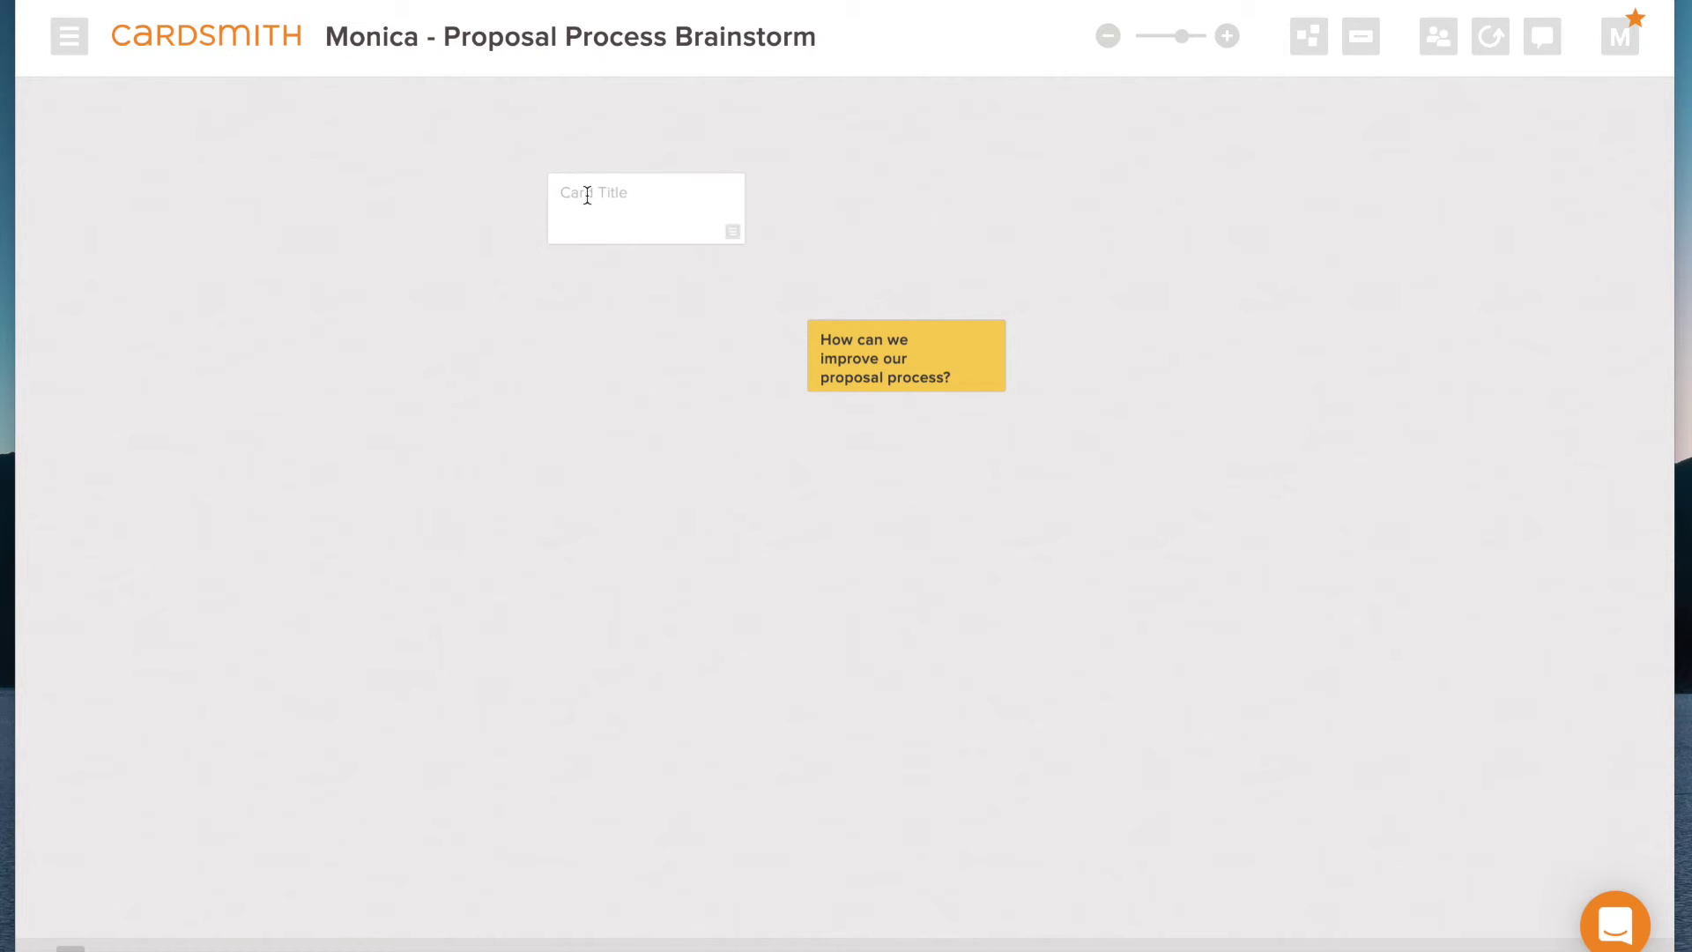
left_click(586, 194)
type("Organize past RFP responses")
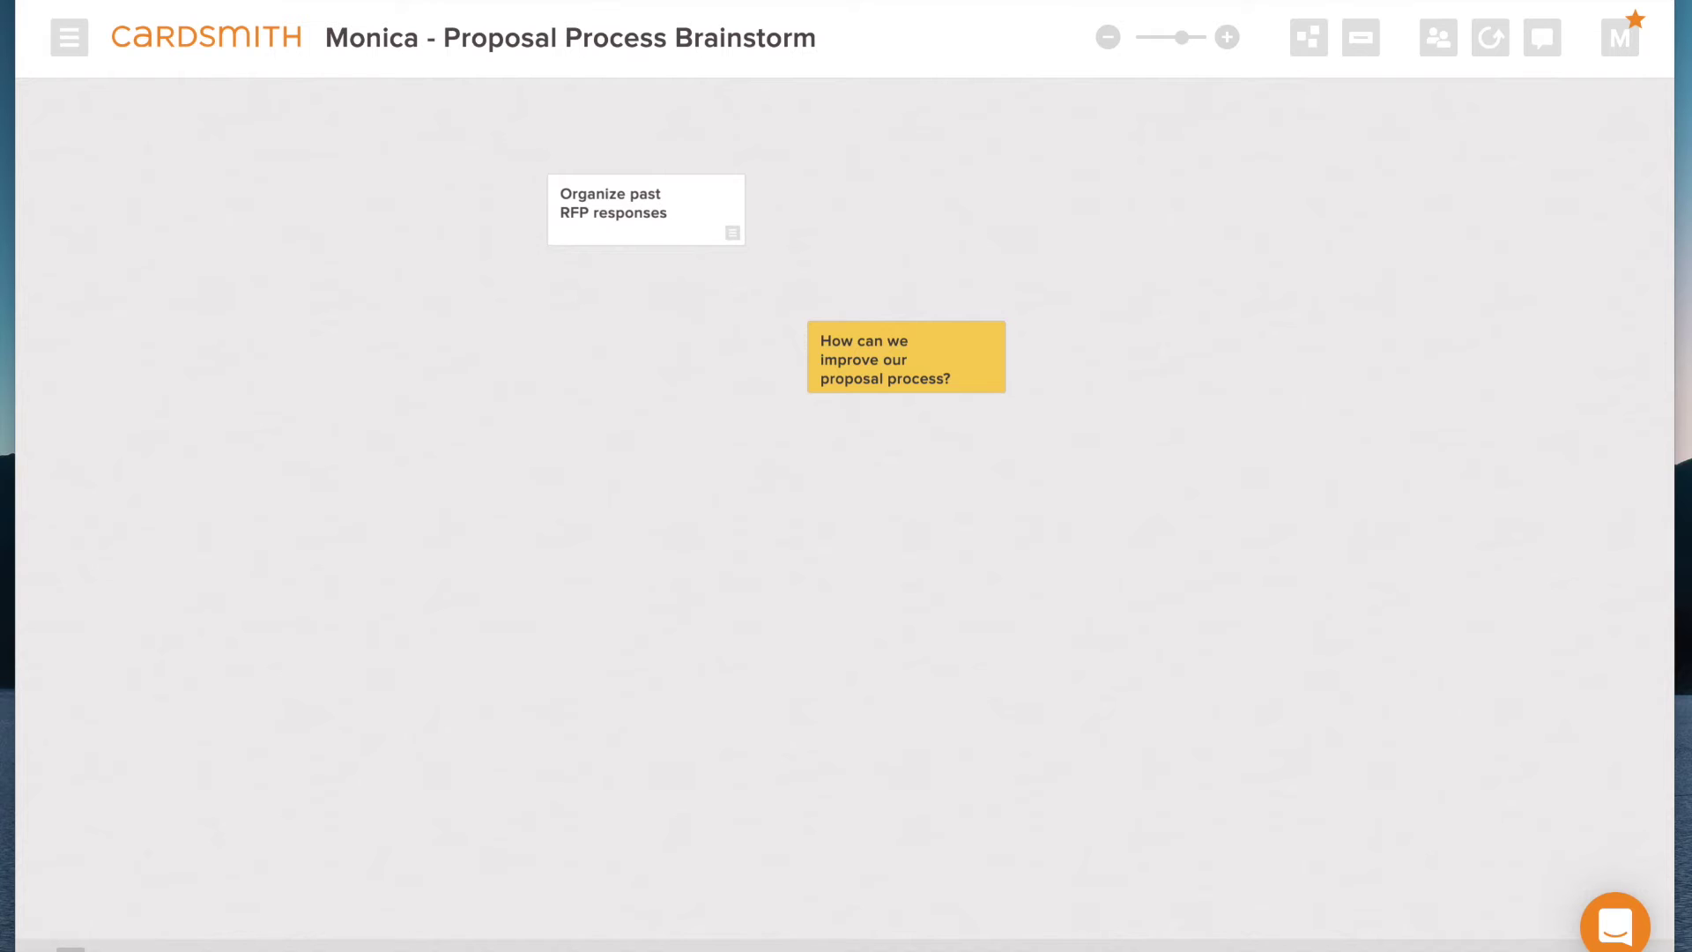
key("Return")
type("Review timely")
key("Return")
Step: Add cards 'codify our approaches', 'FAQs', 'Organize architecture diagrams' and 'Qualify prospects better' below
type("codify our approaches")
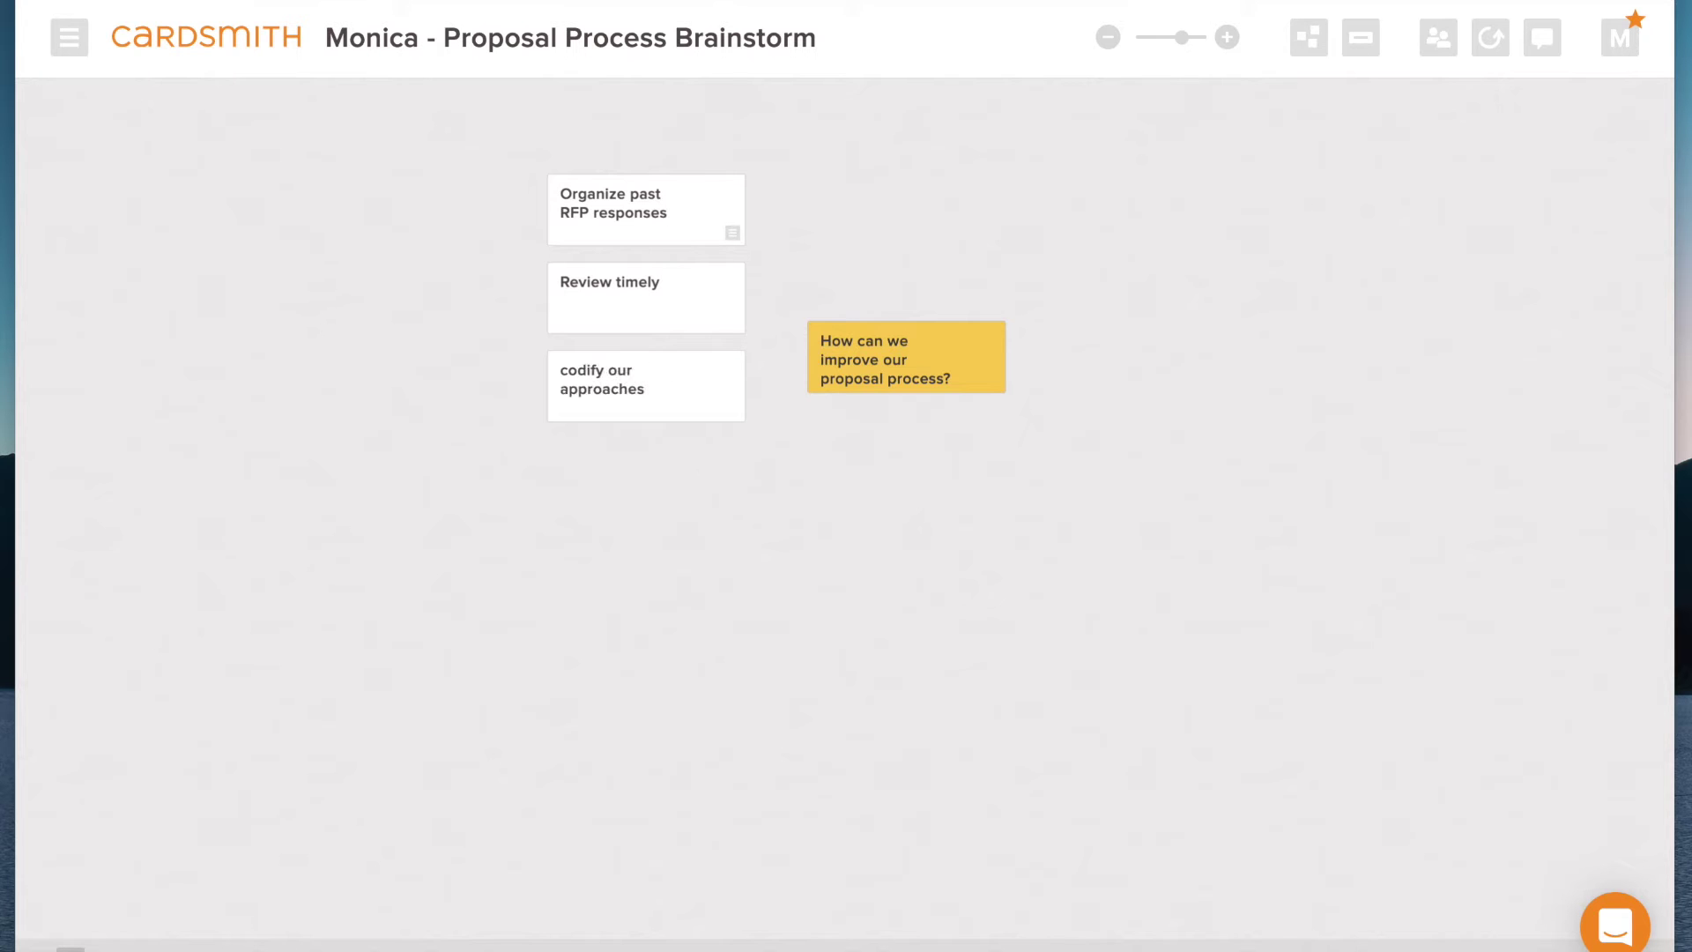
key("Return")
type("FAQs")
key("Return")
type("Organize architecture diagrams")
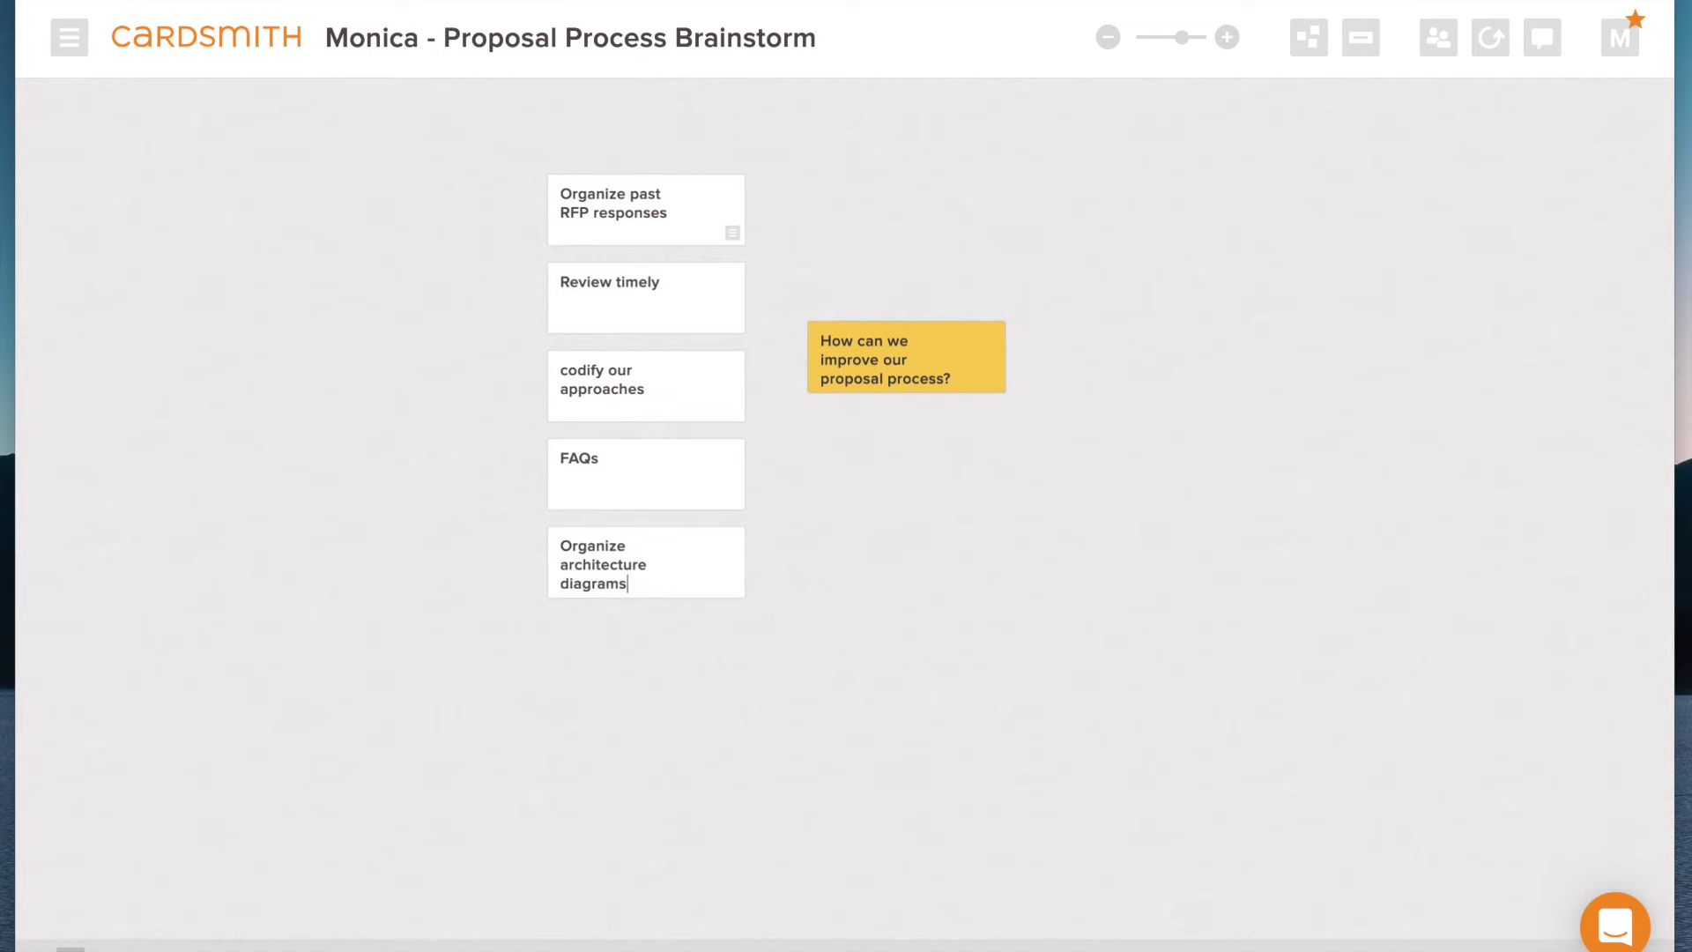
key("Return")
type("Qualify prospects better")
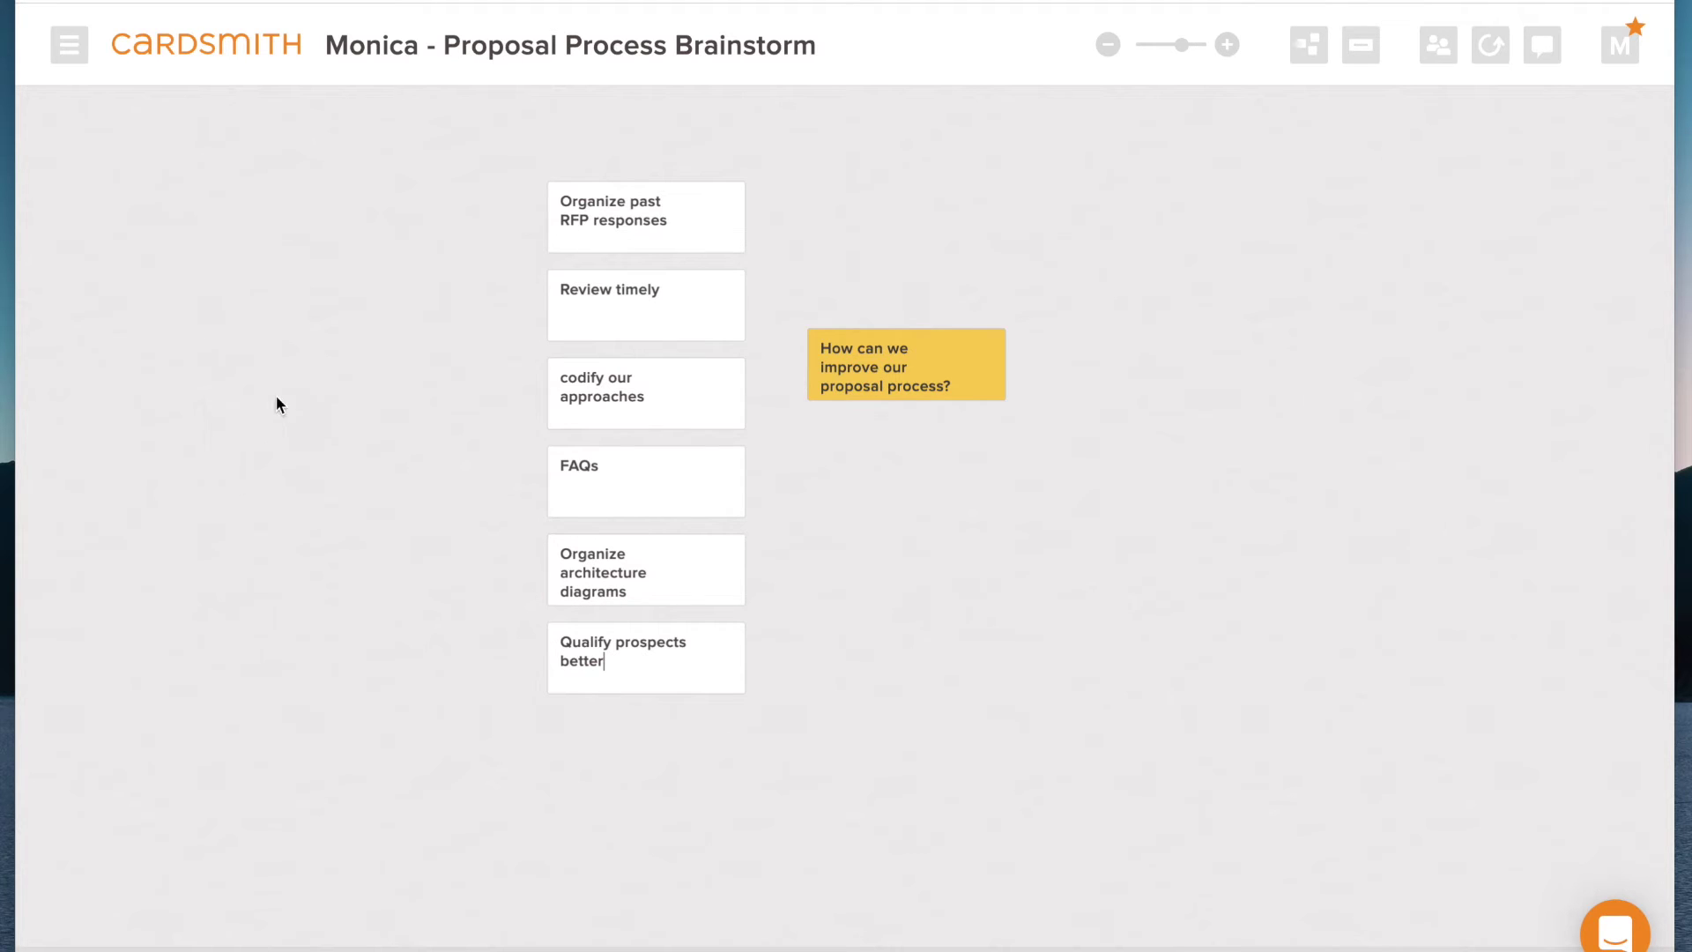
Step: Add a 'What is the problem?' heading card at the far left of the board
double_click(179, 215)
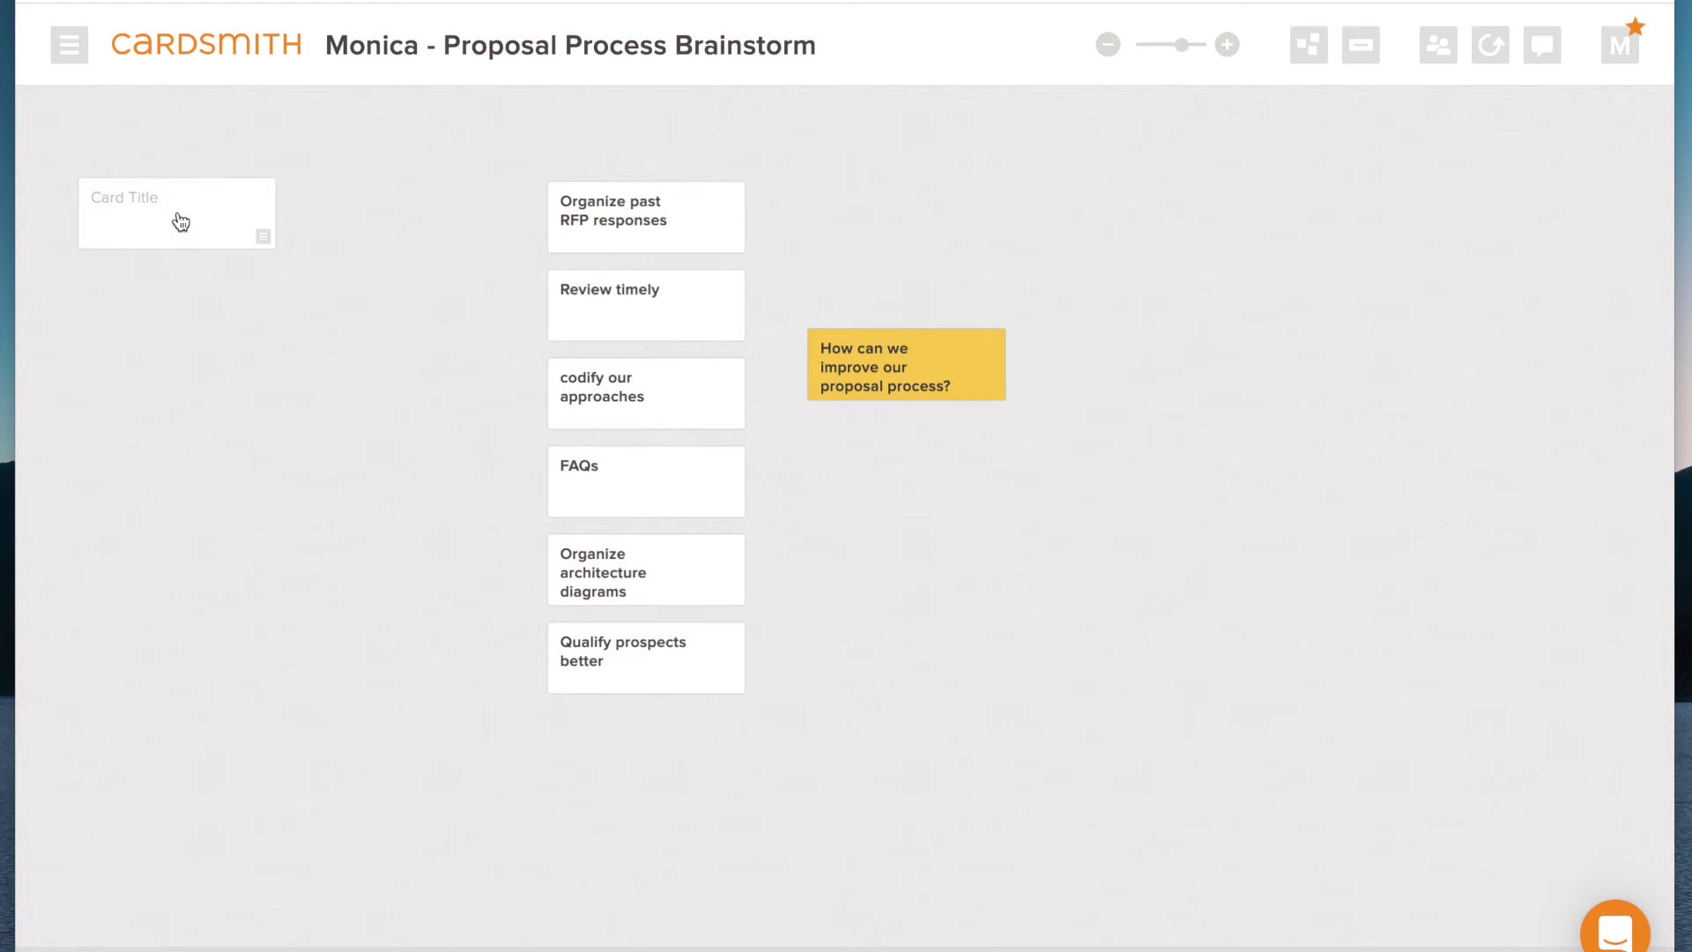
type("What is the problem?")
key("Return")
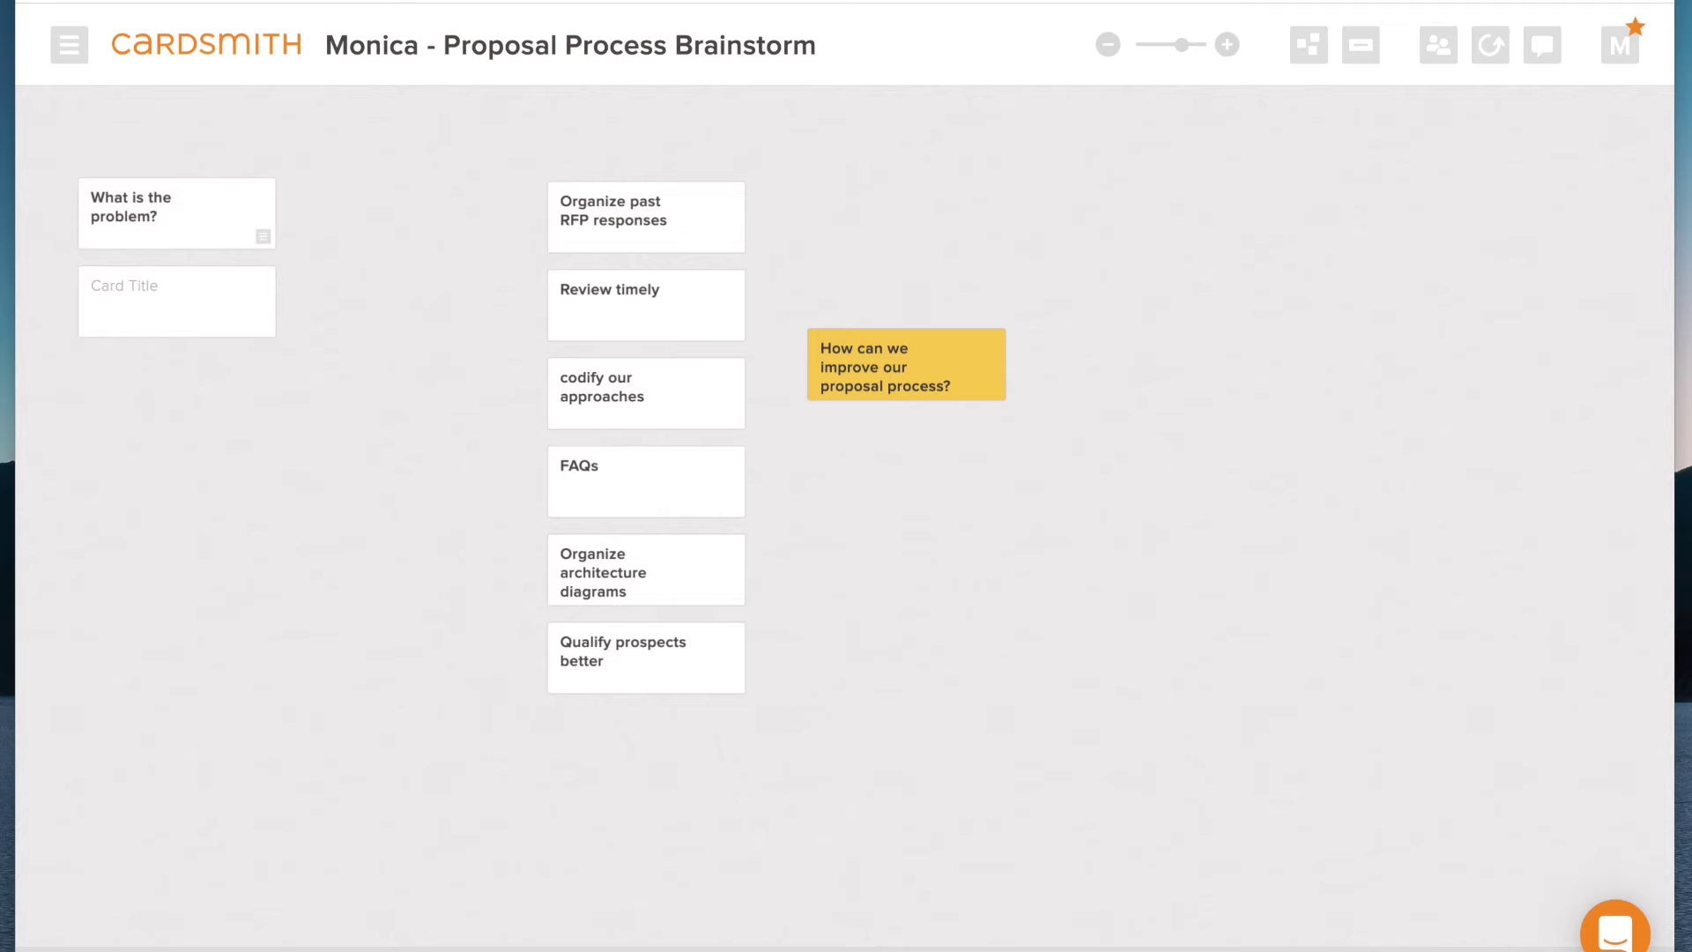
Step: List 'Distracts / stress the team', 'Quality - not winning leads', 'Takes too much time' beneath it; move FAQs alongside
type("Distracts  / stress the team")
key("Return")
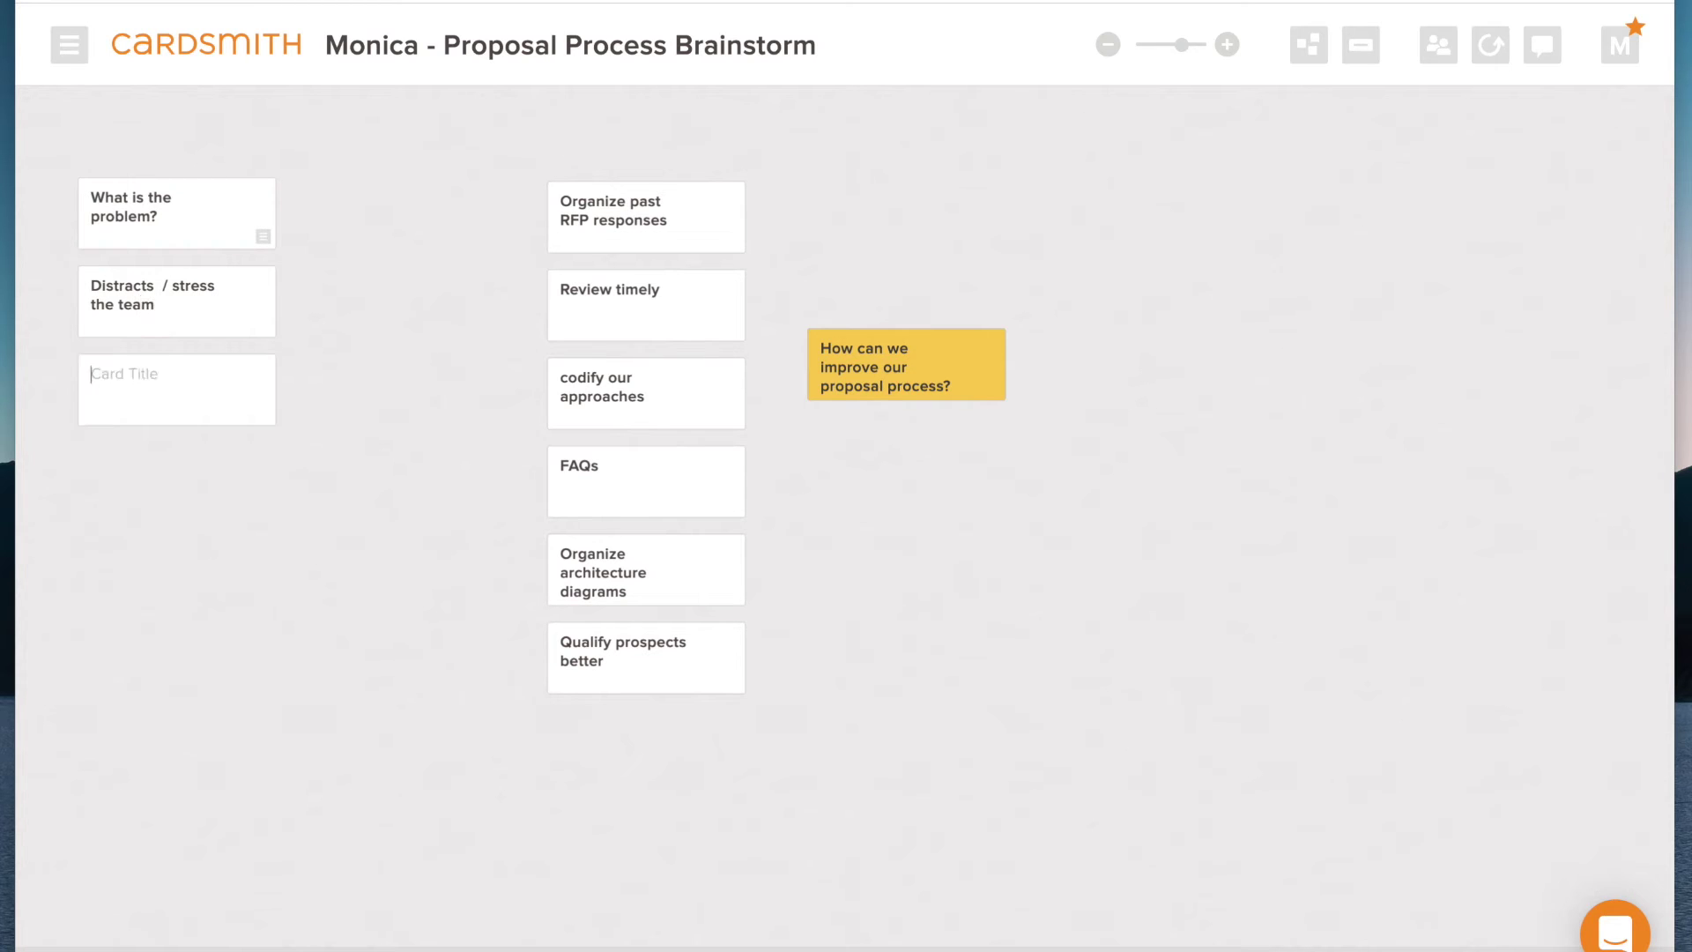
type("Quality - not winning l")
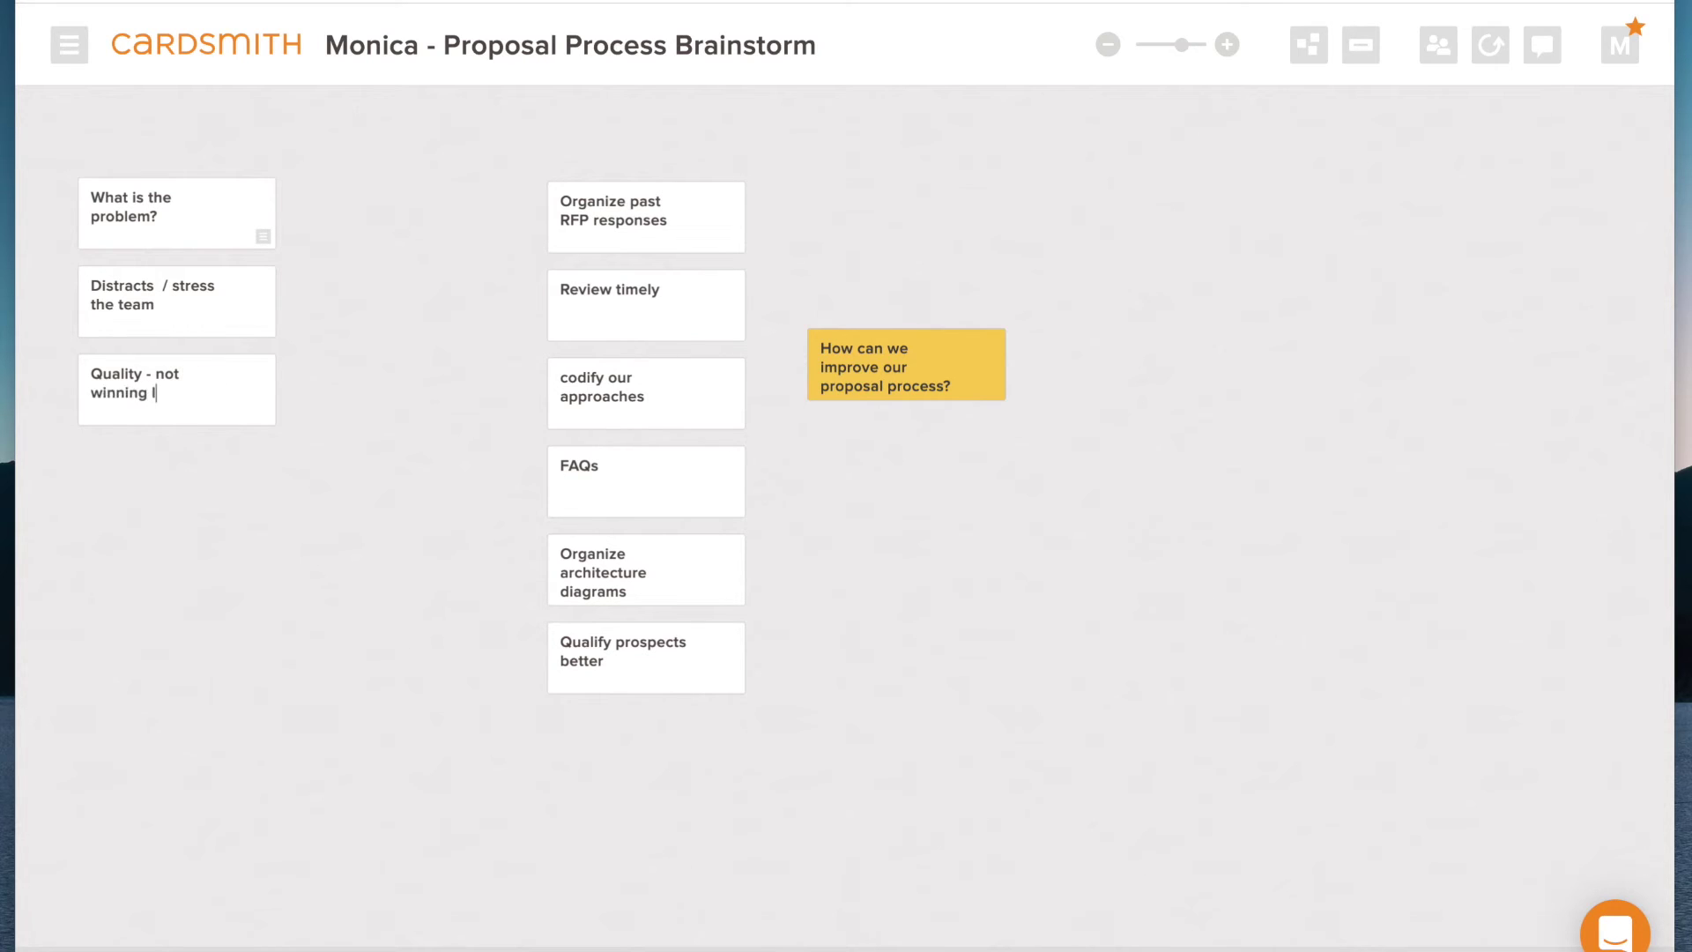
type("eads")
key("Return")
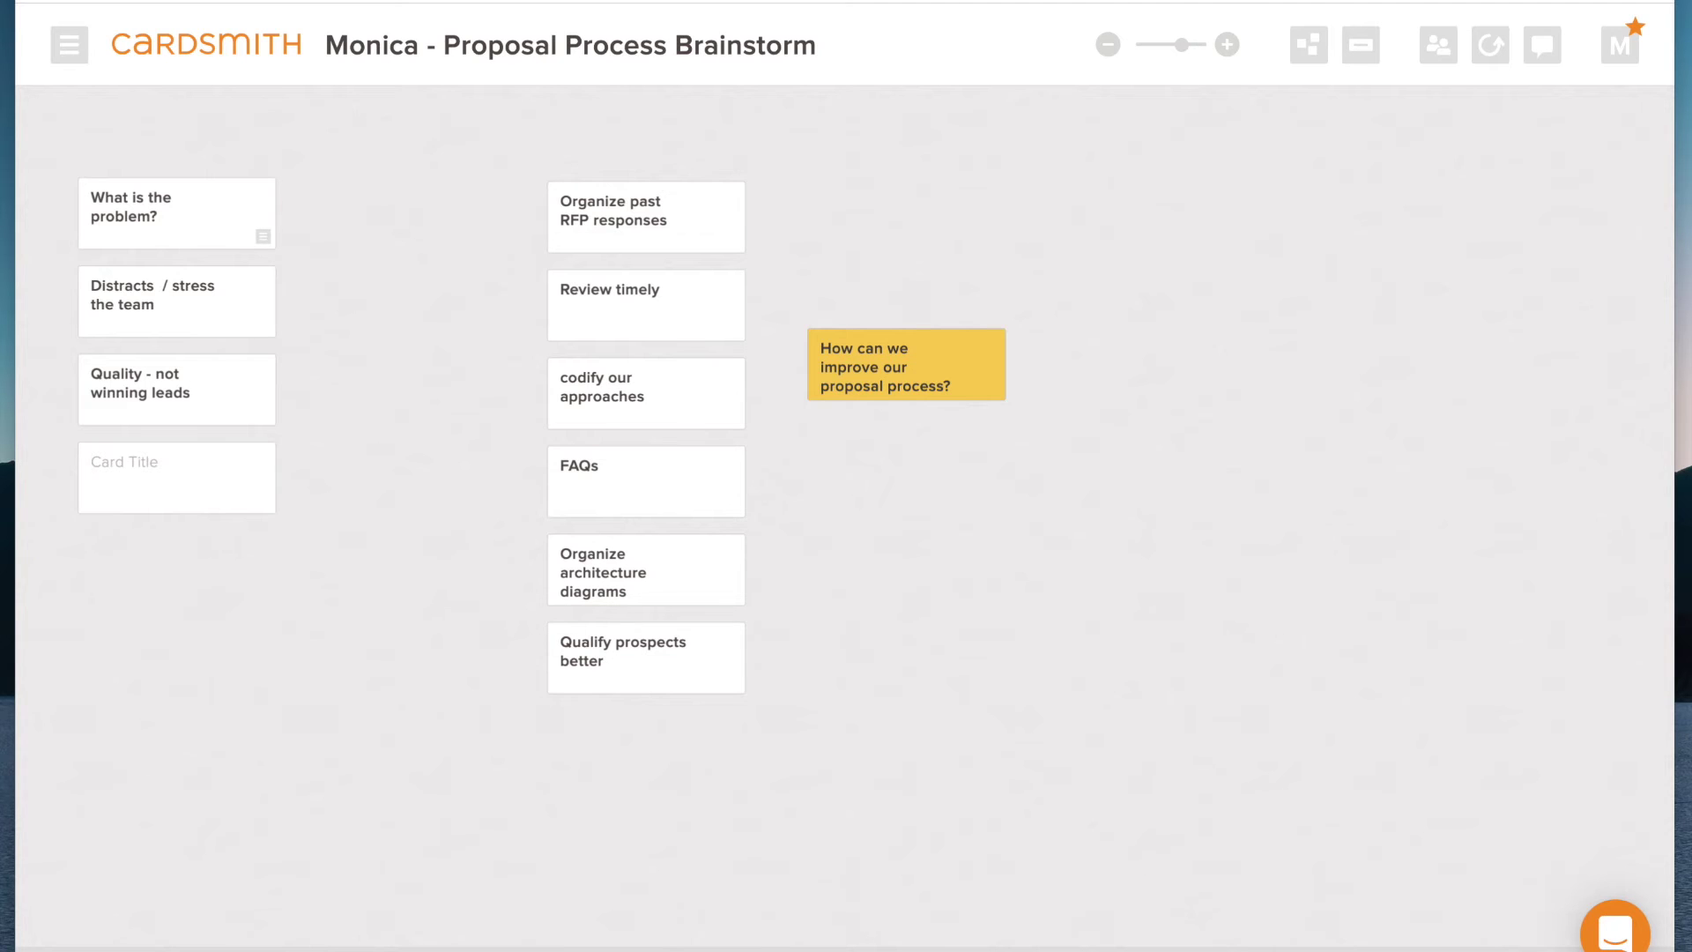
type("Takes too much time")
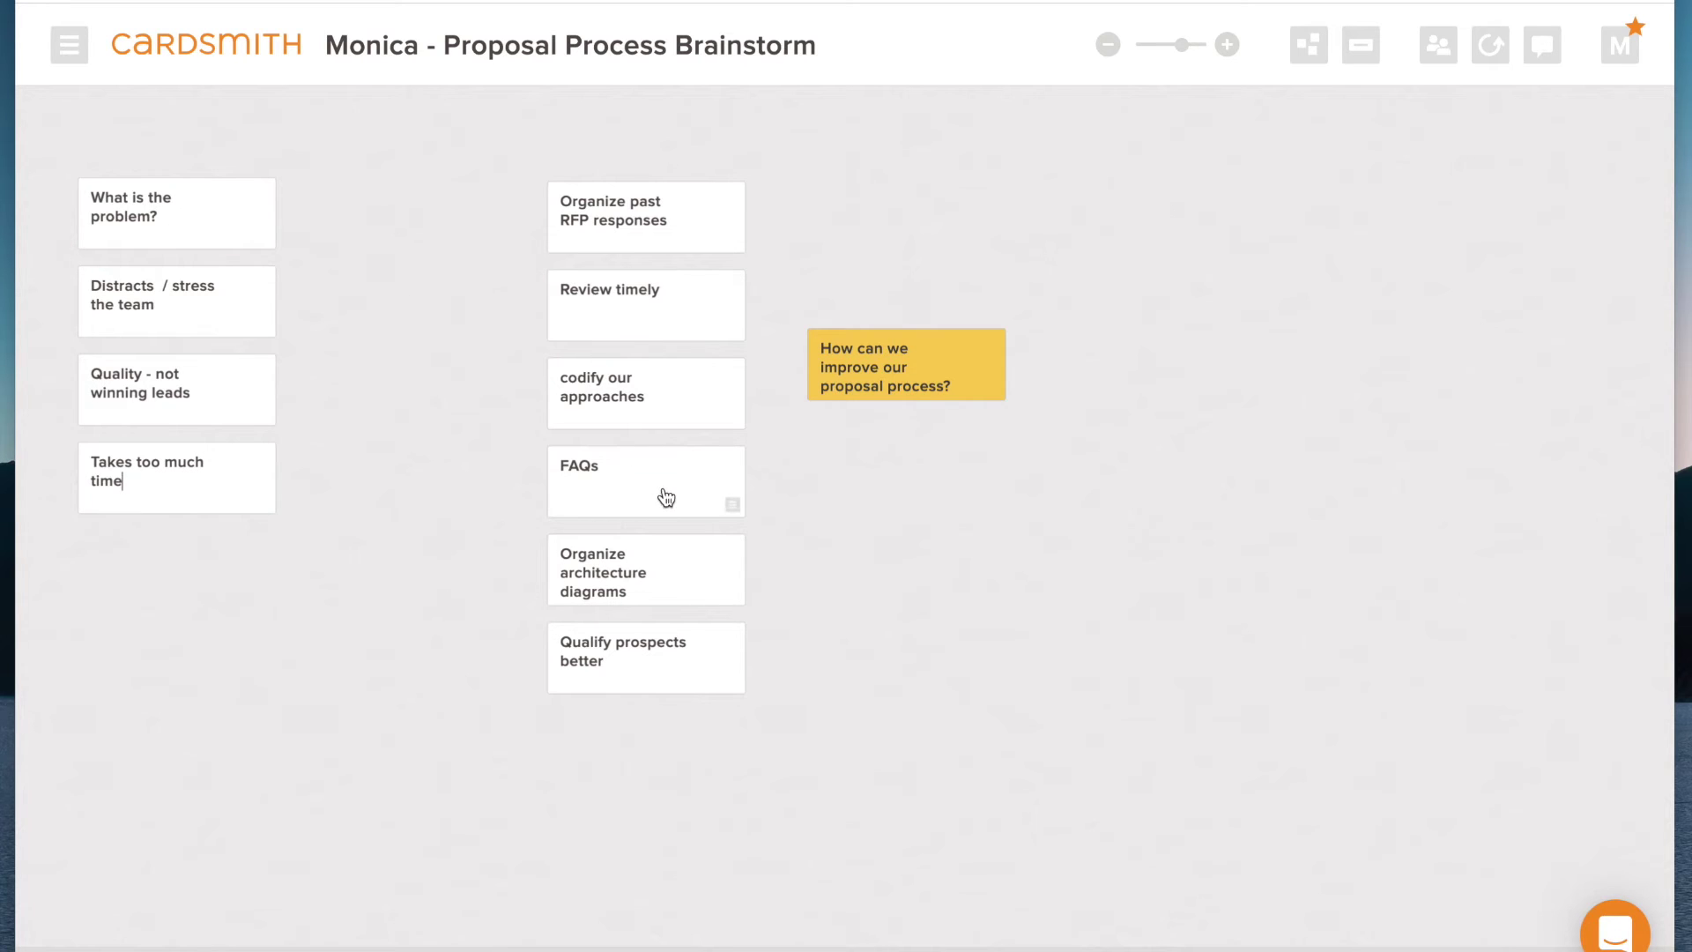
left_click_drag(666, 498, 415, 490)
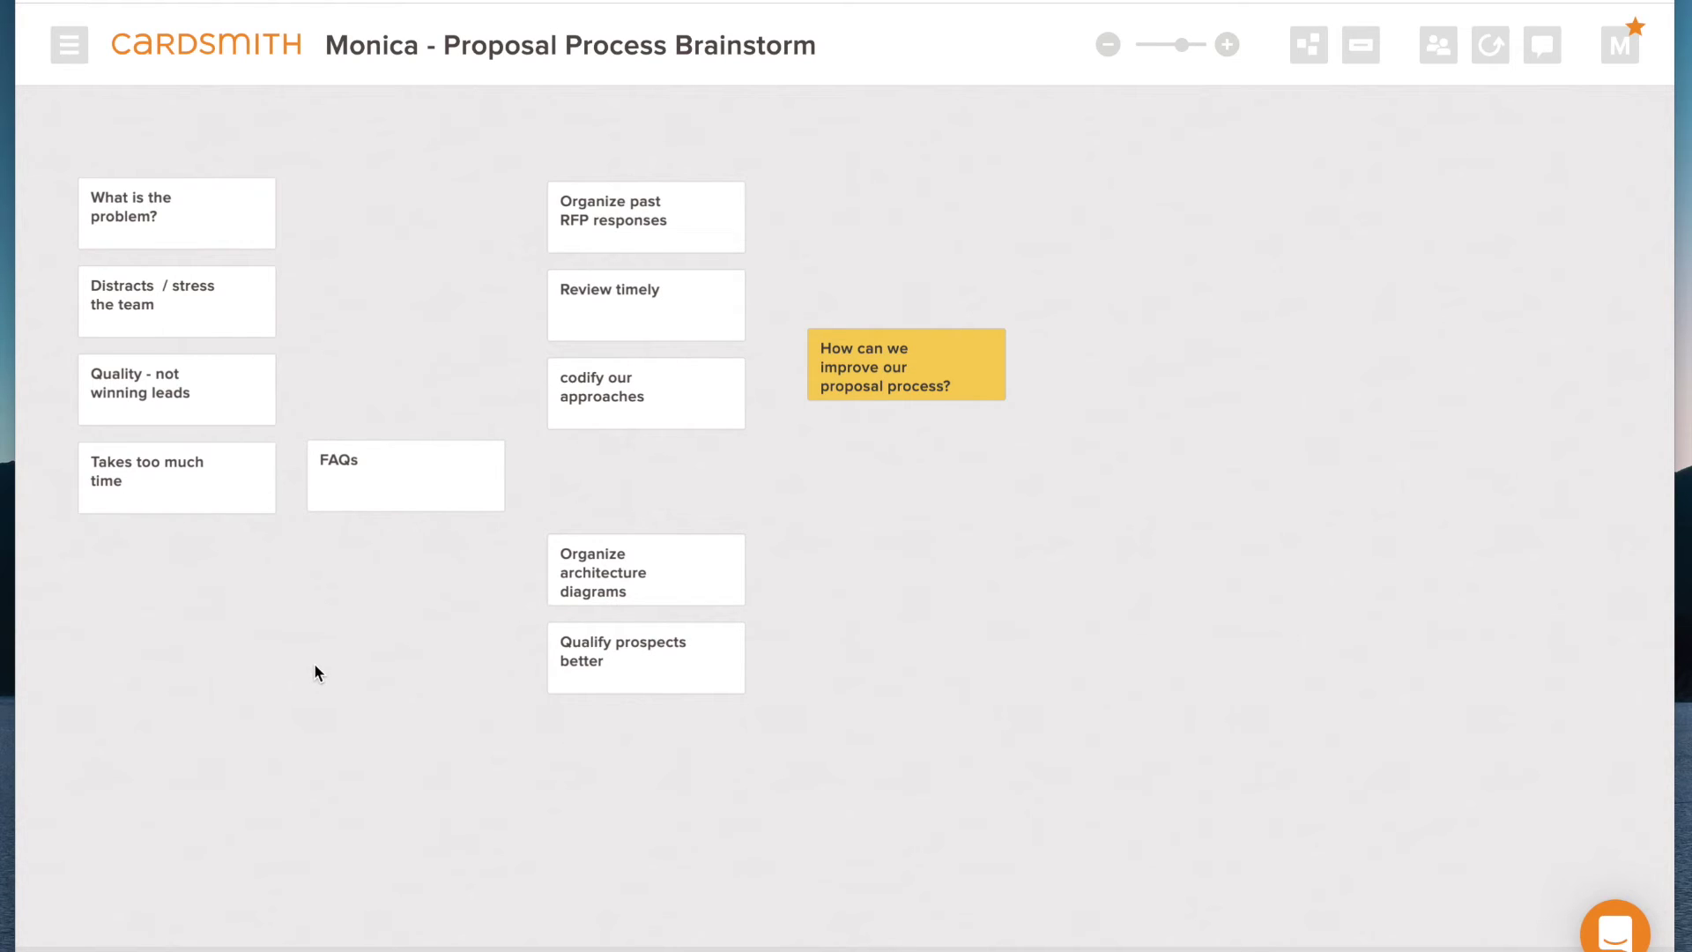
Step: Stagger the RFP responses, FAQs, architecture diagrams and Qualify prospects cards, then add a blank card below
left_click_drag(680, 555, 650, 479)
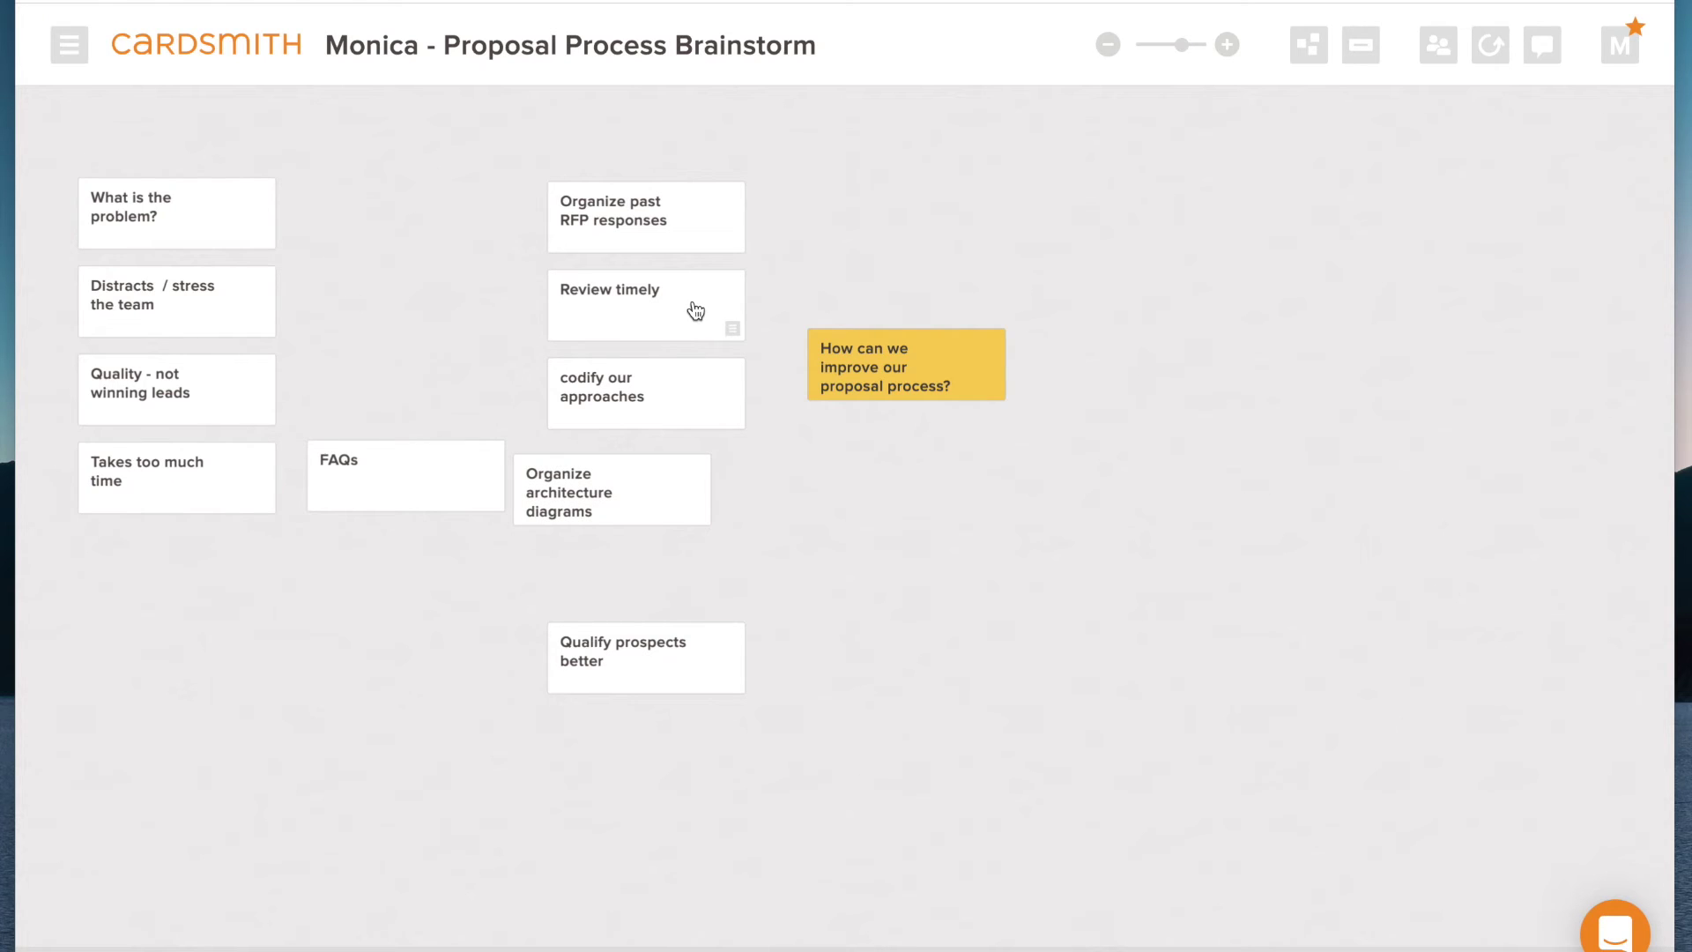
left_click_drag(710, 220, 466, 398)
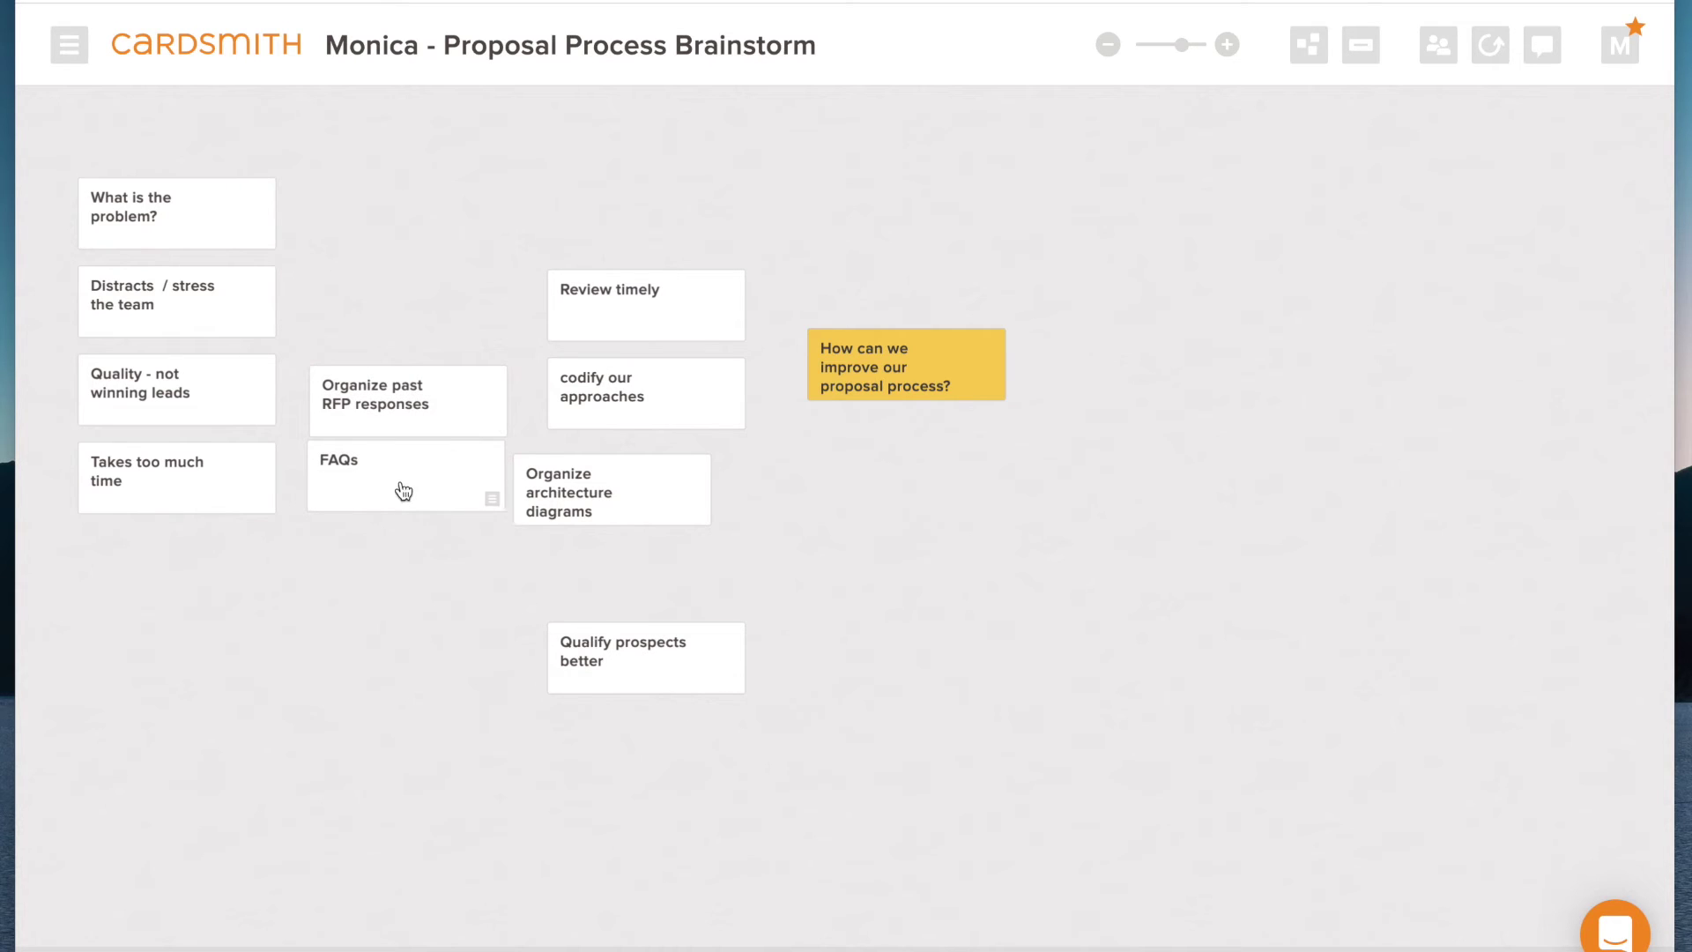
left_click_drag(400, 488, 401, 574)
left_click_drag(648, 496, 694, 497)
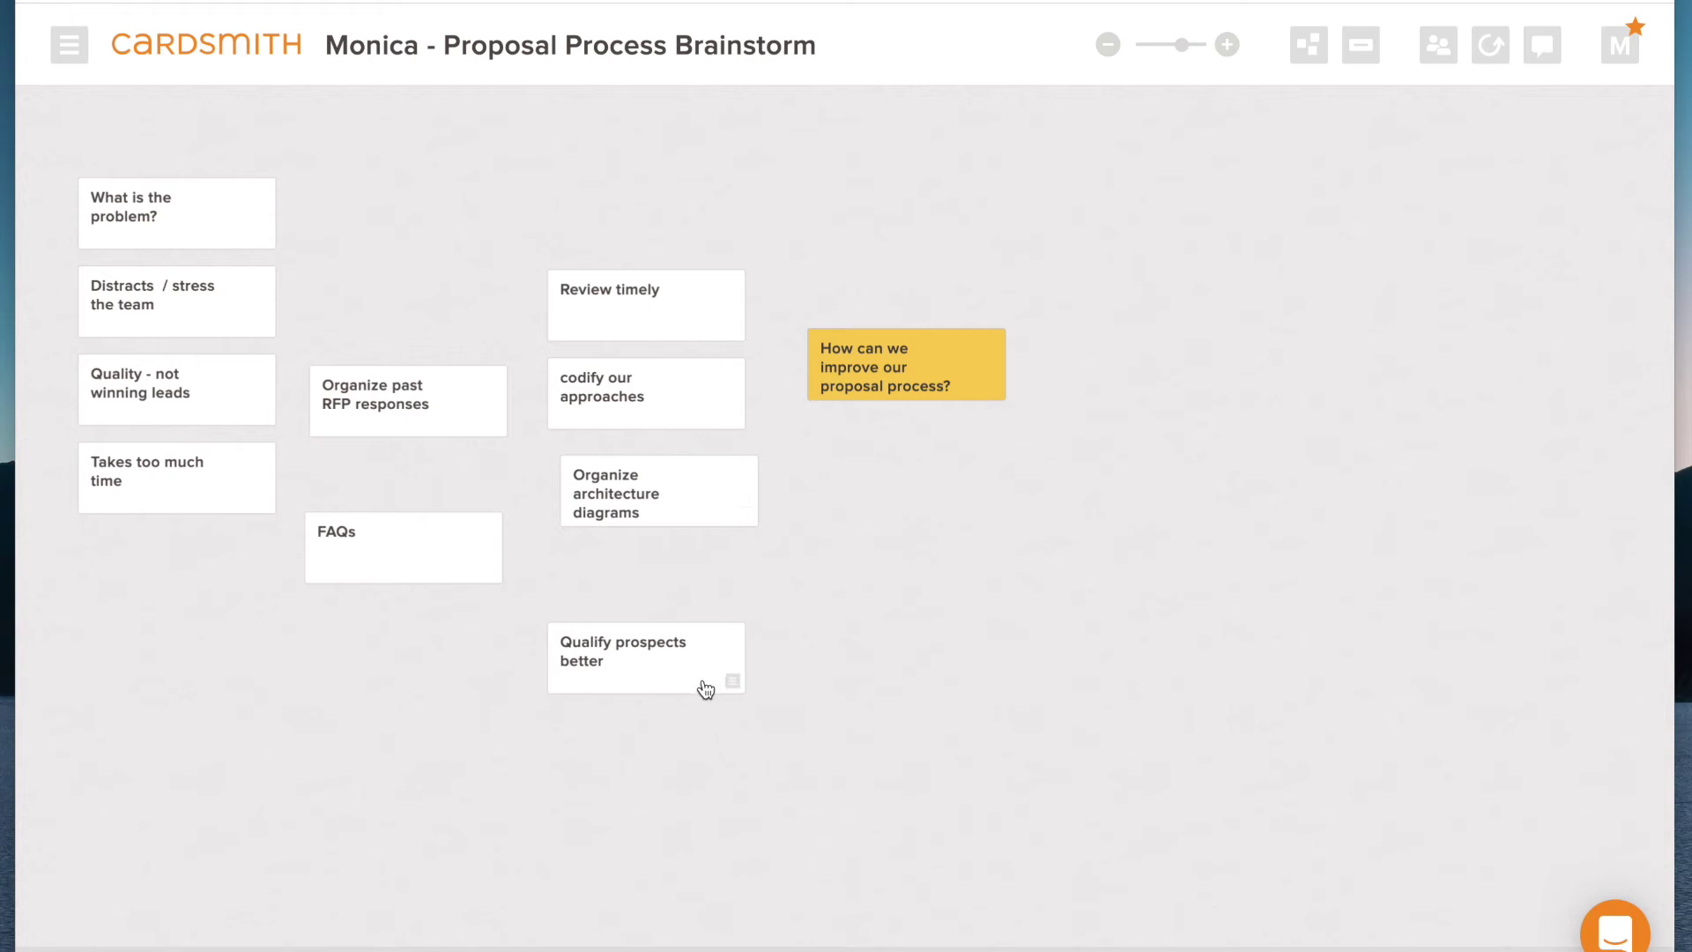
left_click_drag(699, 686, 701, 567)
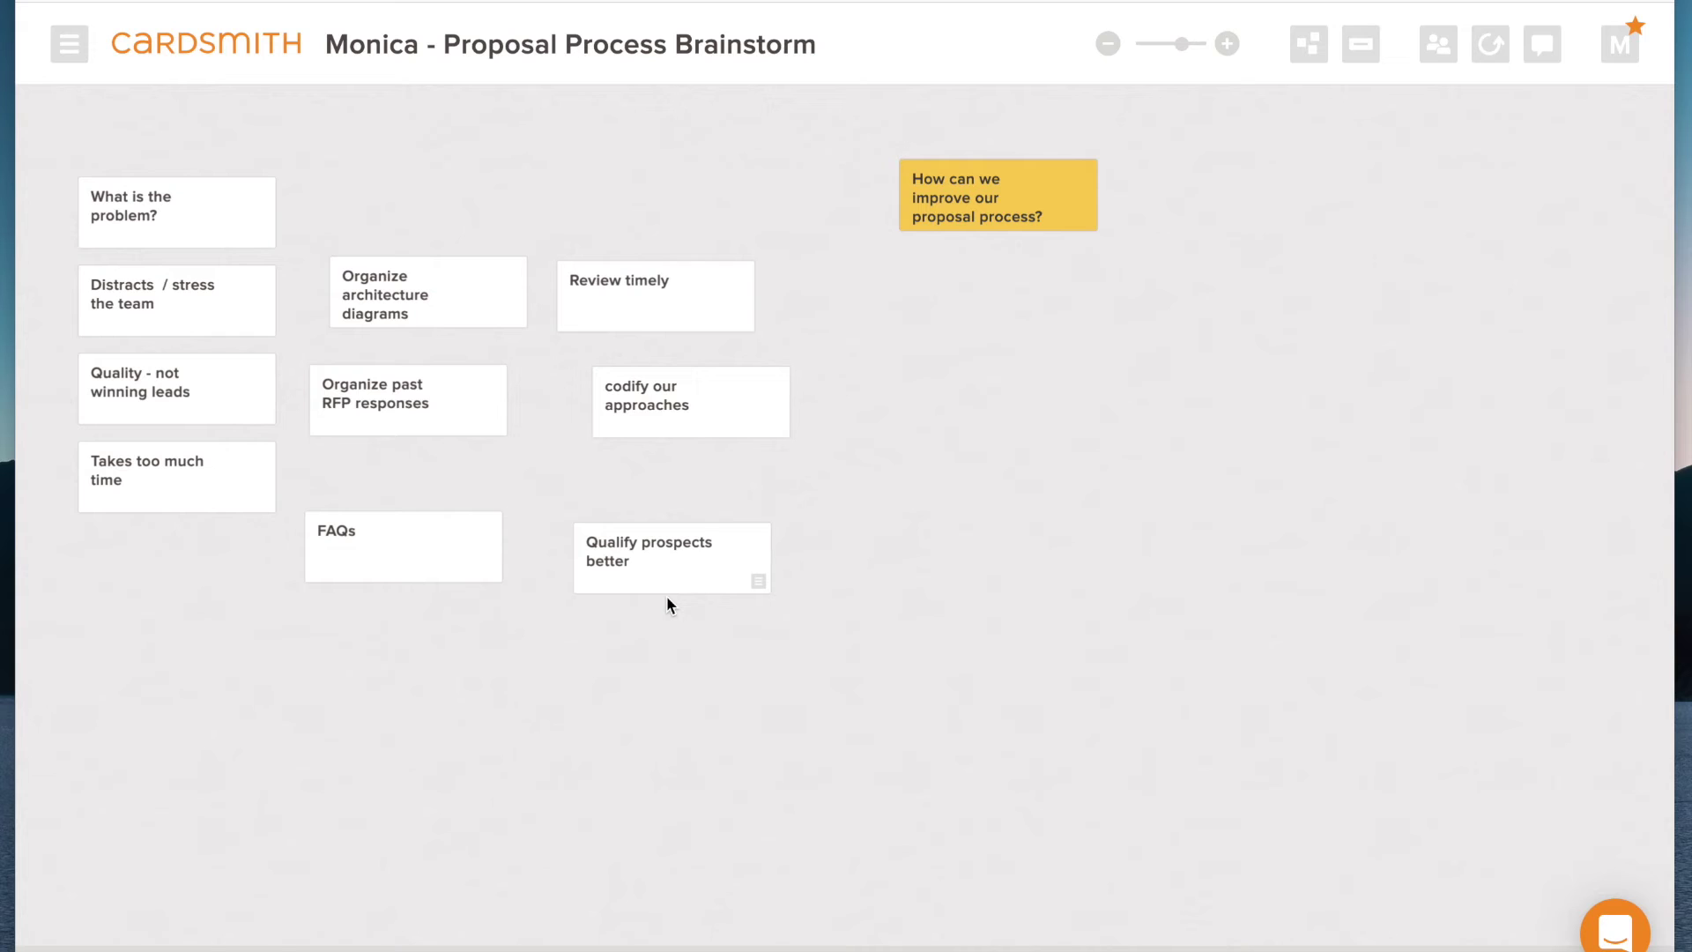
mouse_move(679, 573)
left_mouse_down()
mouse_move(695, 551)
mouse_move(678, 558)
left_mouse_up()
double_click(729, 626)
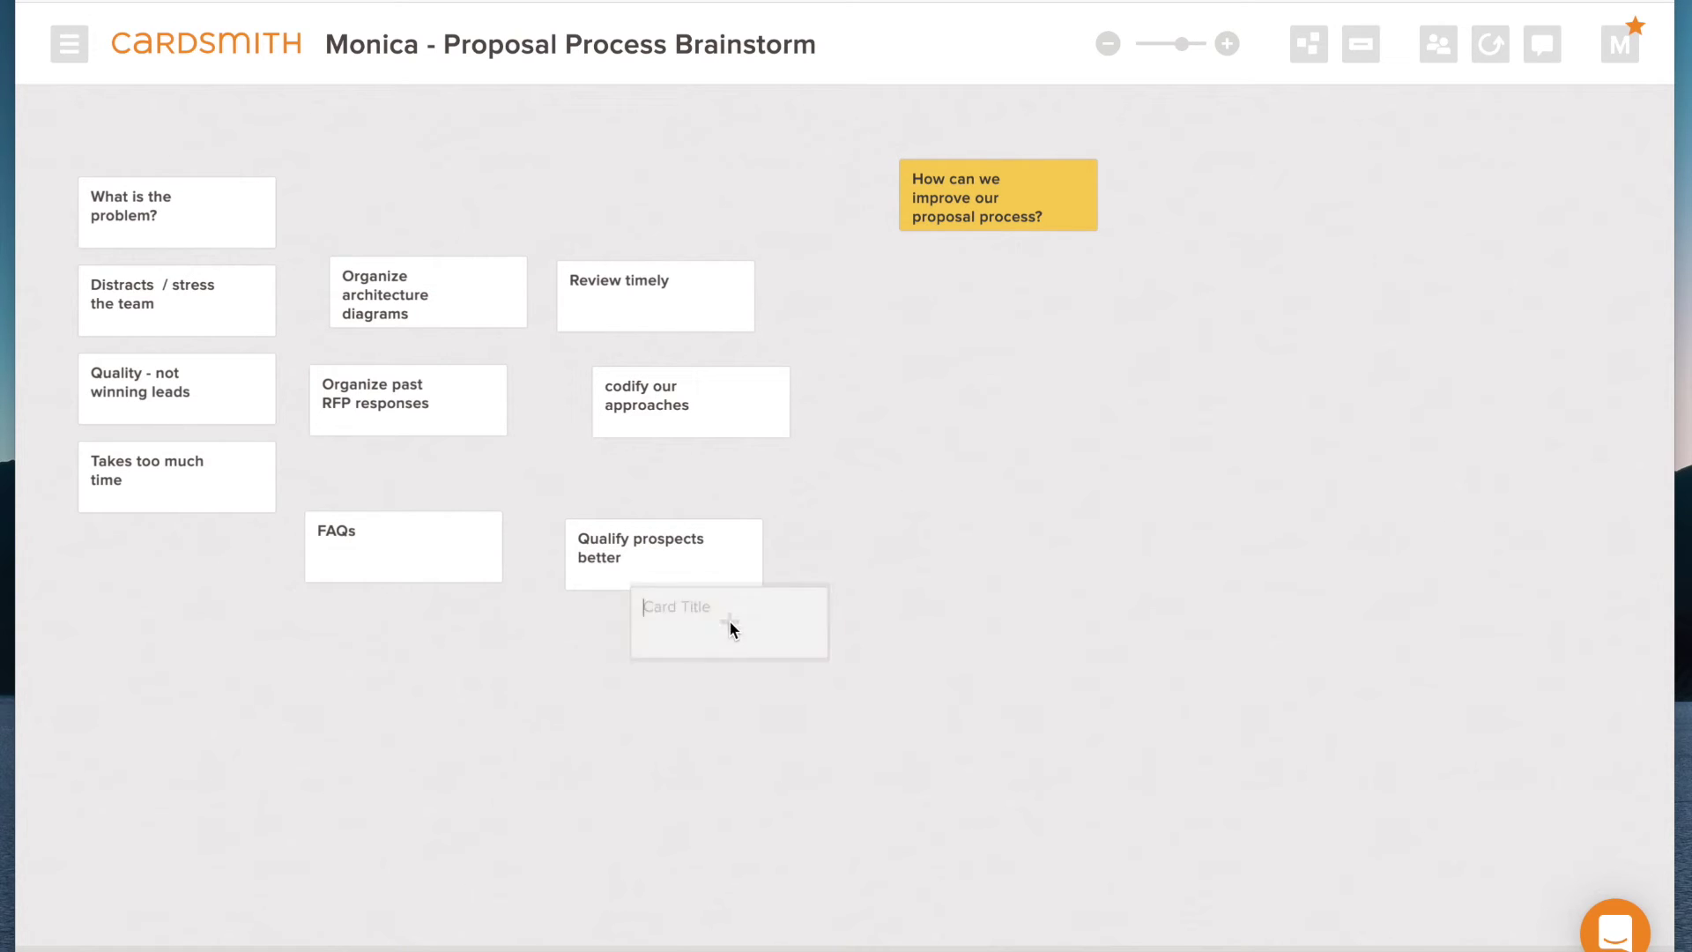
Step: Place the new card below Qualify prospects better and add 'company xxx example' and 'Survey customers'
left_click_drag(752, 604, 821, 632)
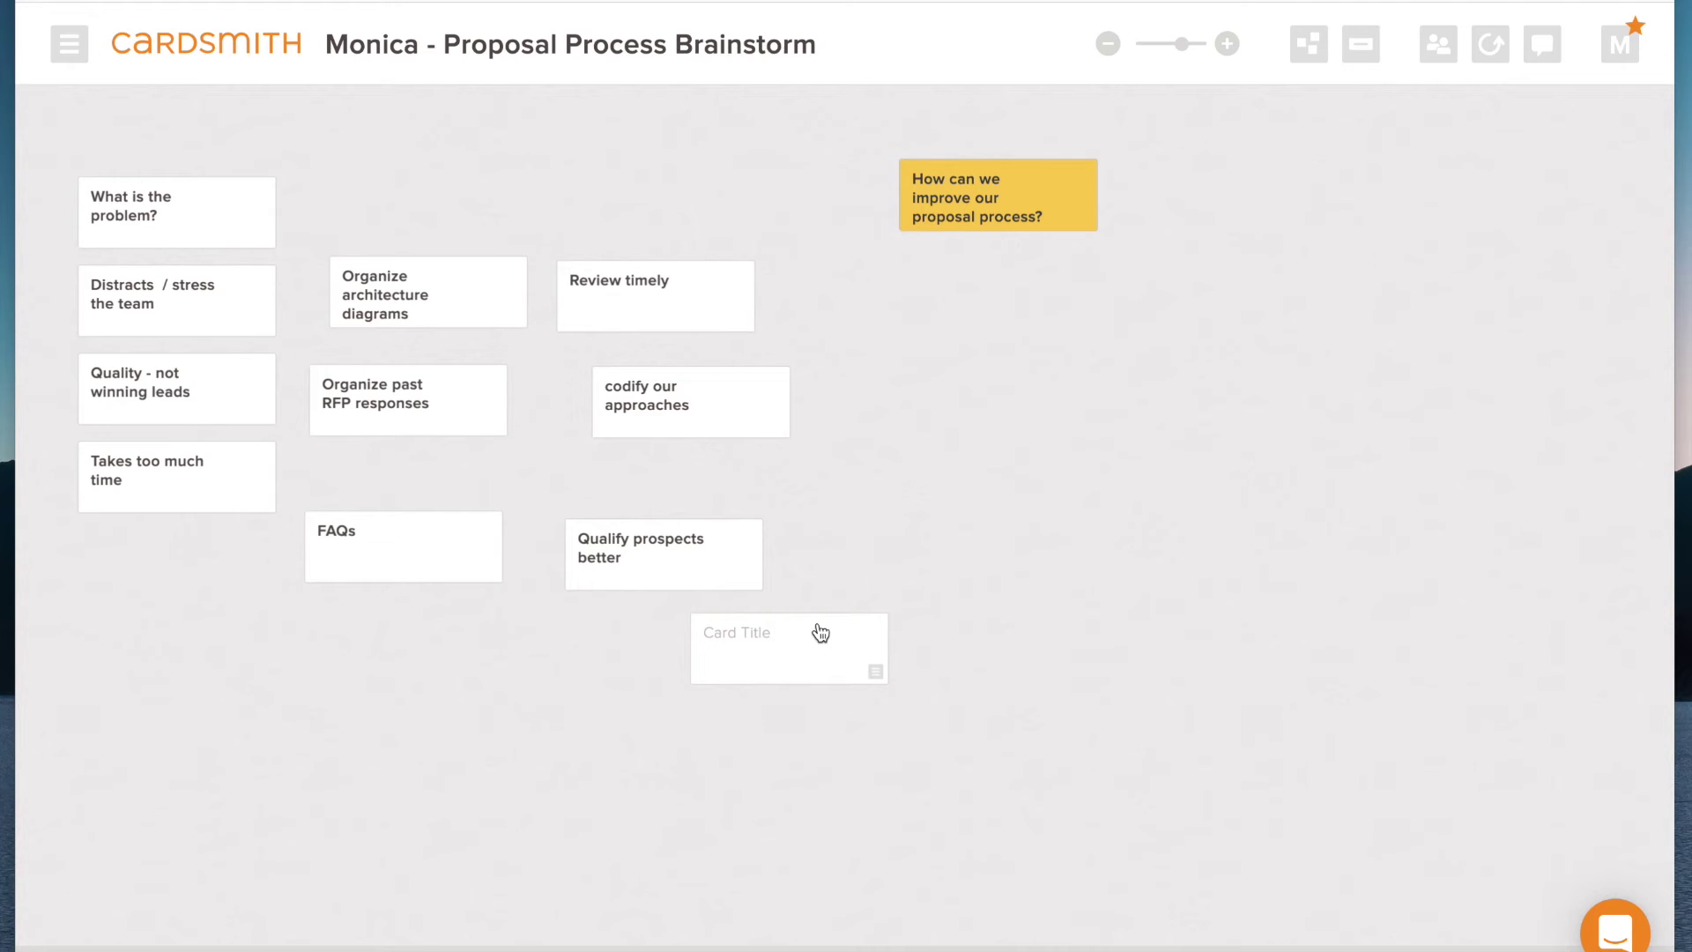
left_click(732, 632)
type("company xxx example")
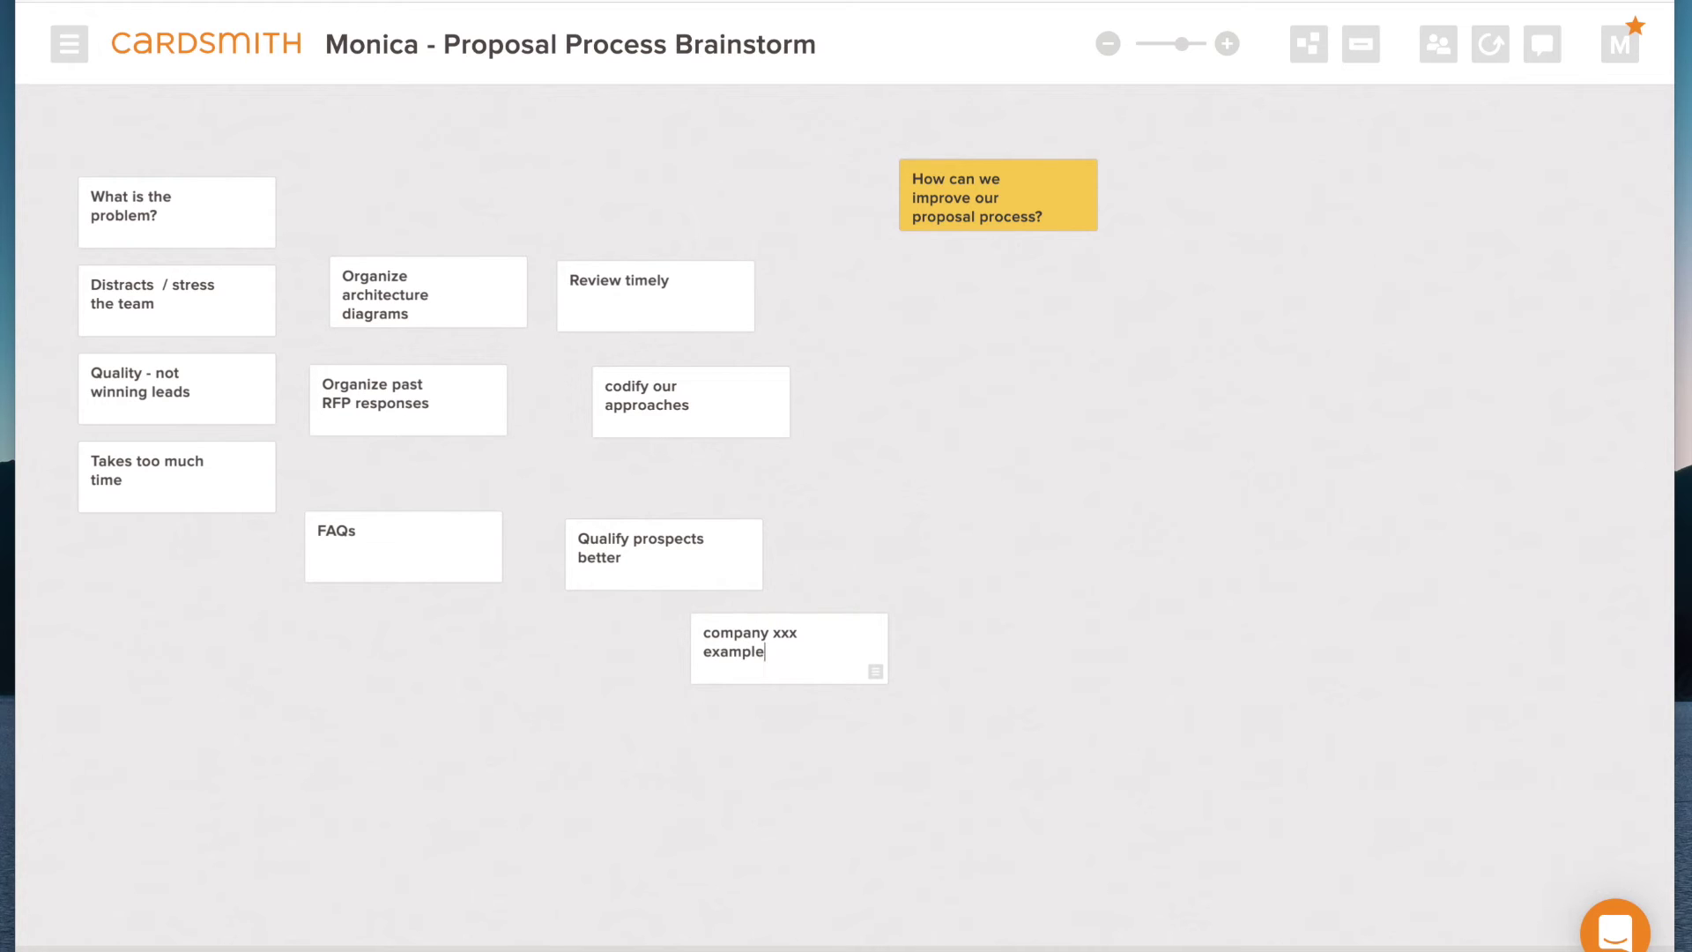
key("Return")
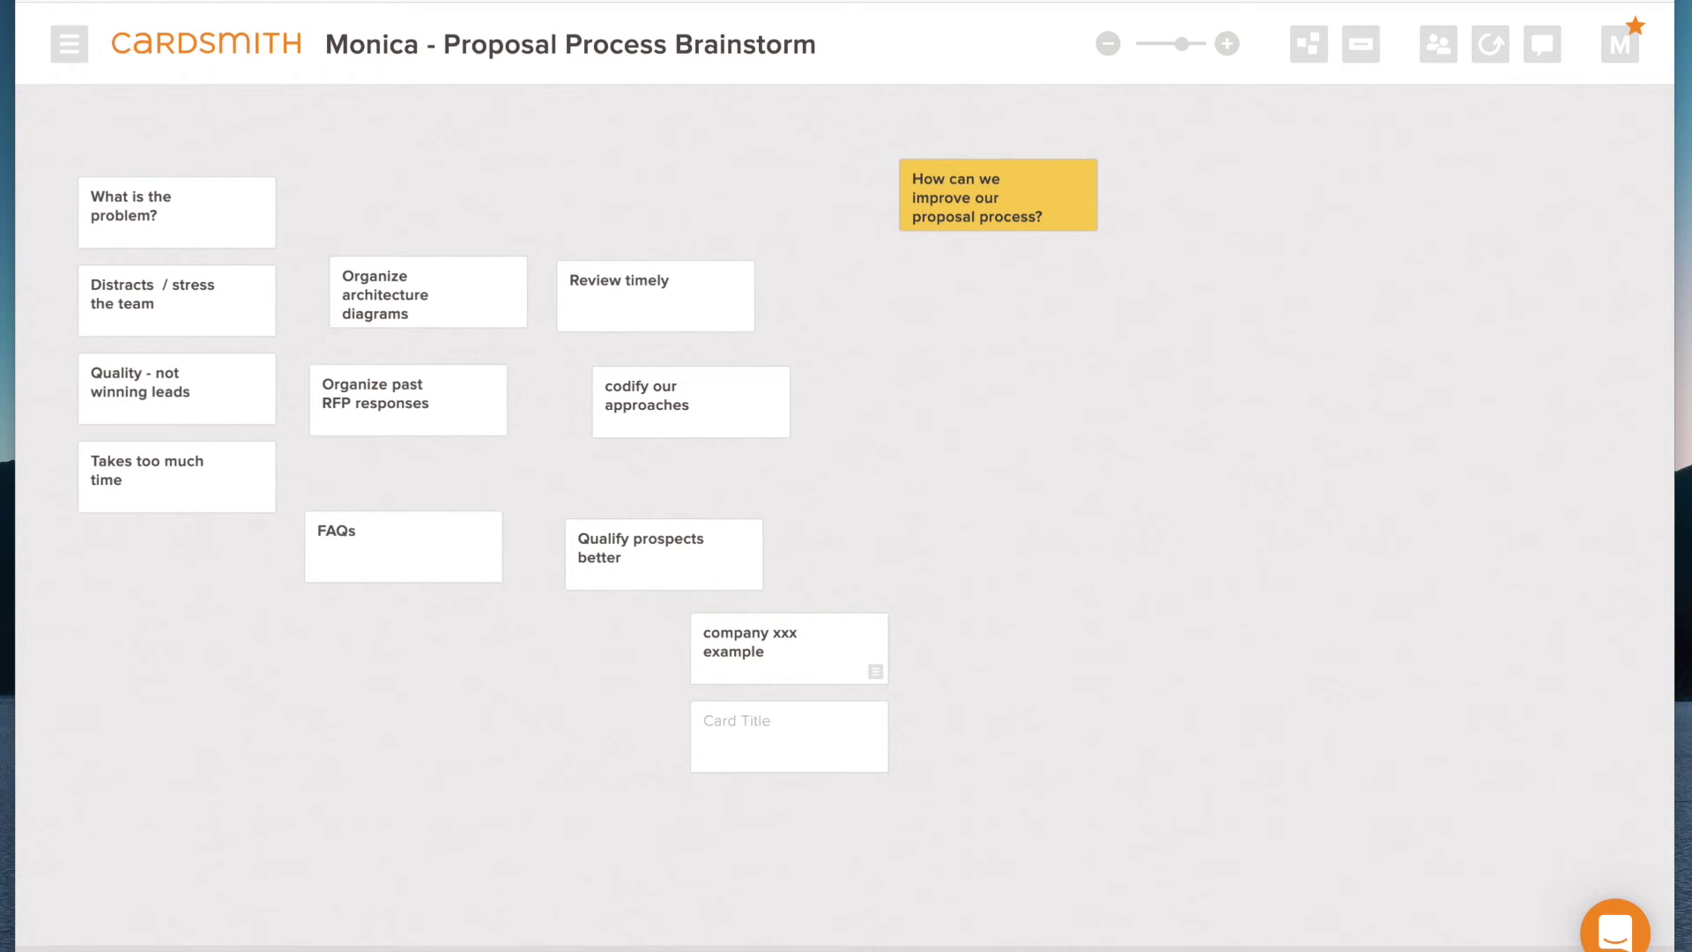
type("Survey customers")
key("Return")
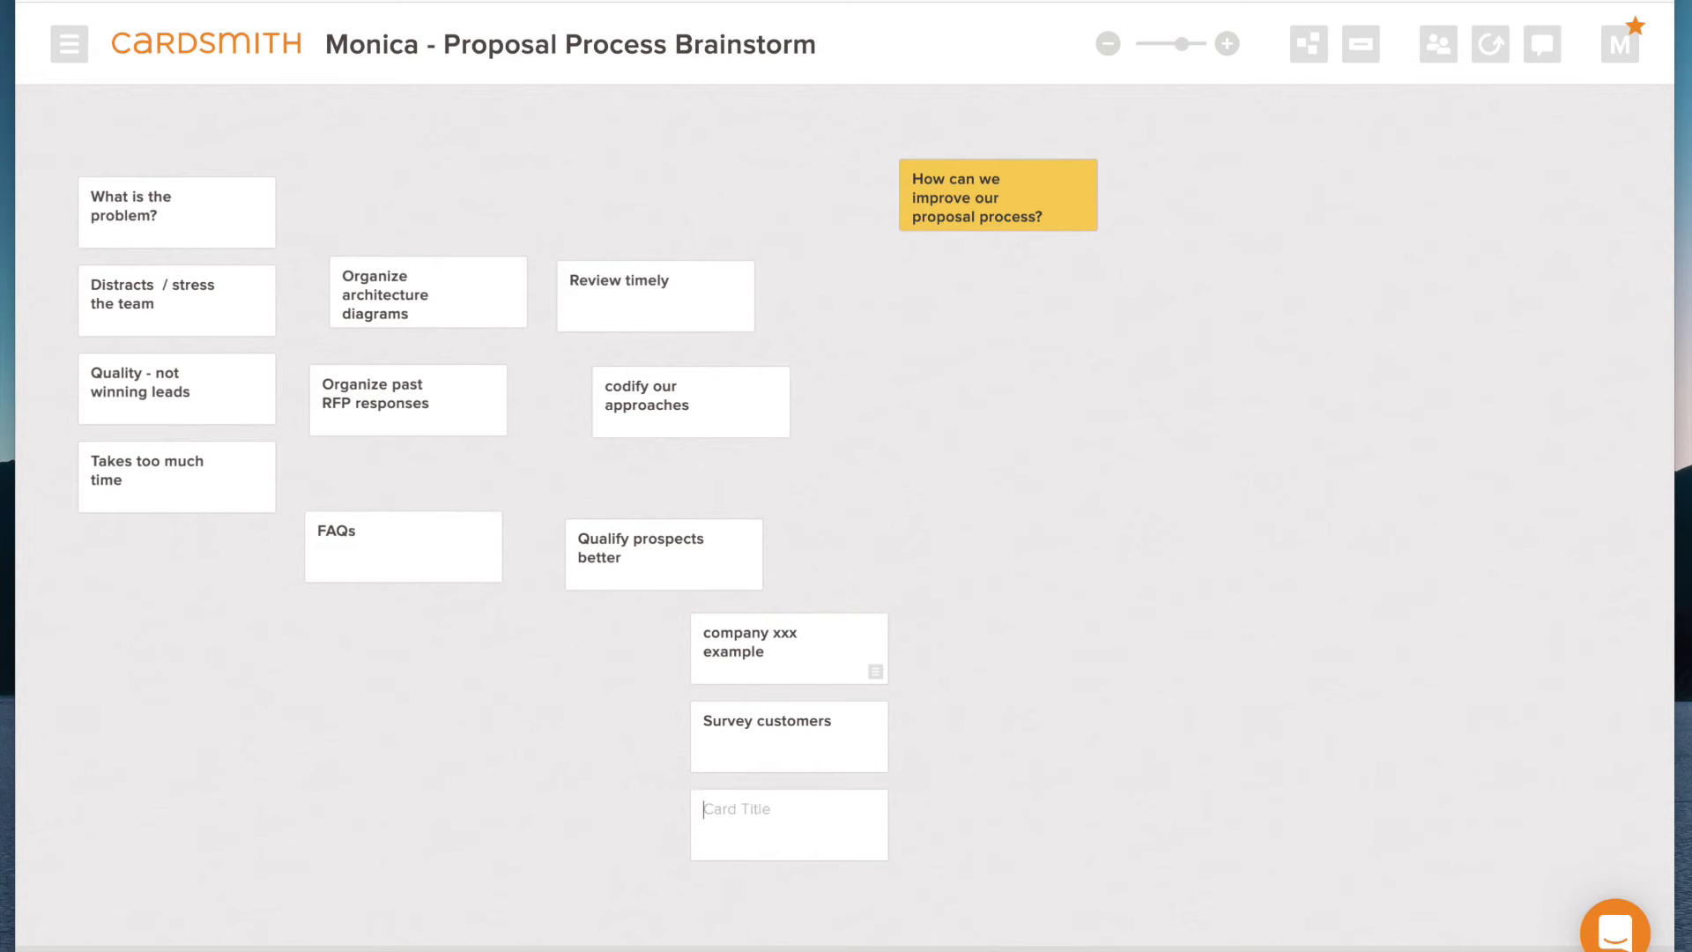
Step: Add the 'Q&A' and 'Educate - level set' idea cards beneath them
type("Q*Q")
key("BackSpace")
key("BackSpace")
type("*A")
key("BackSpace")
key("BackSpace")
type("&A")
key("Return")
type("Educate")
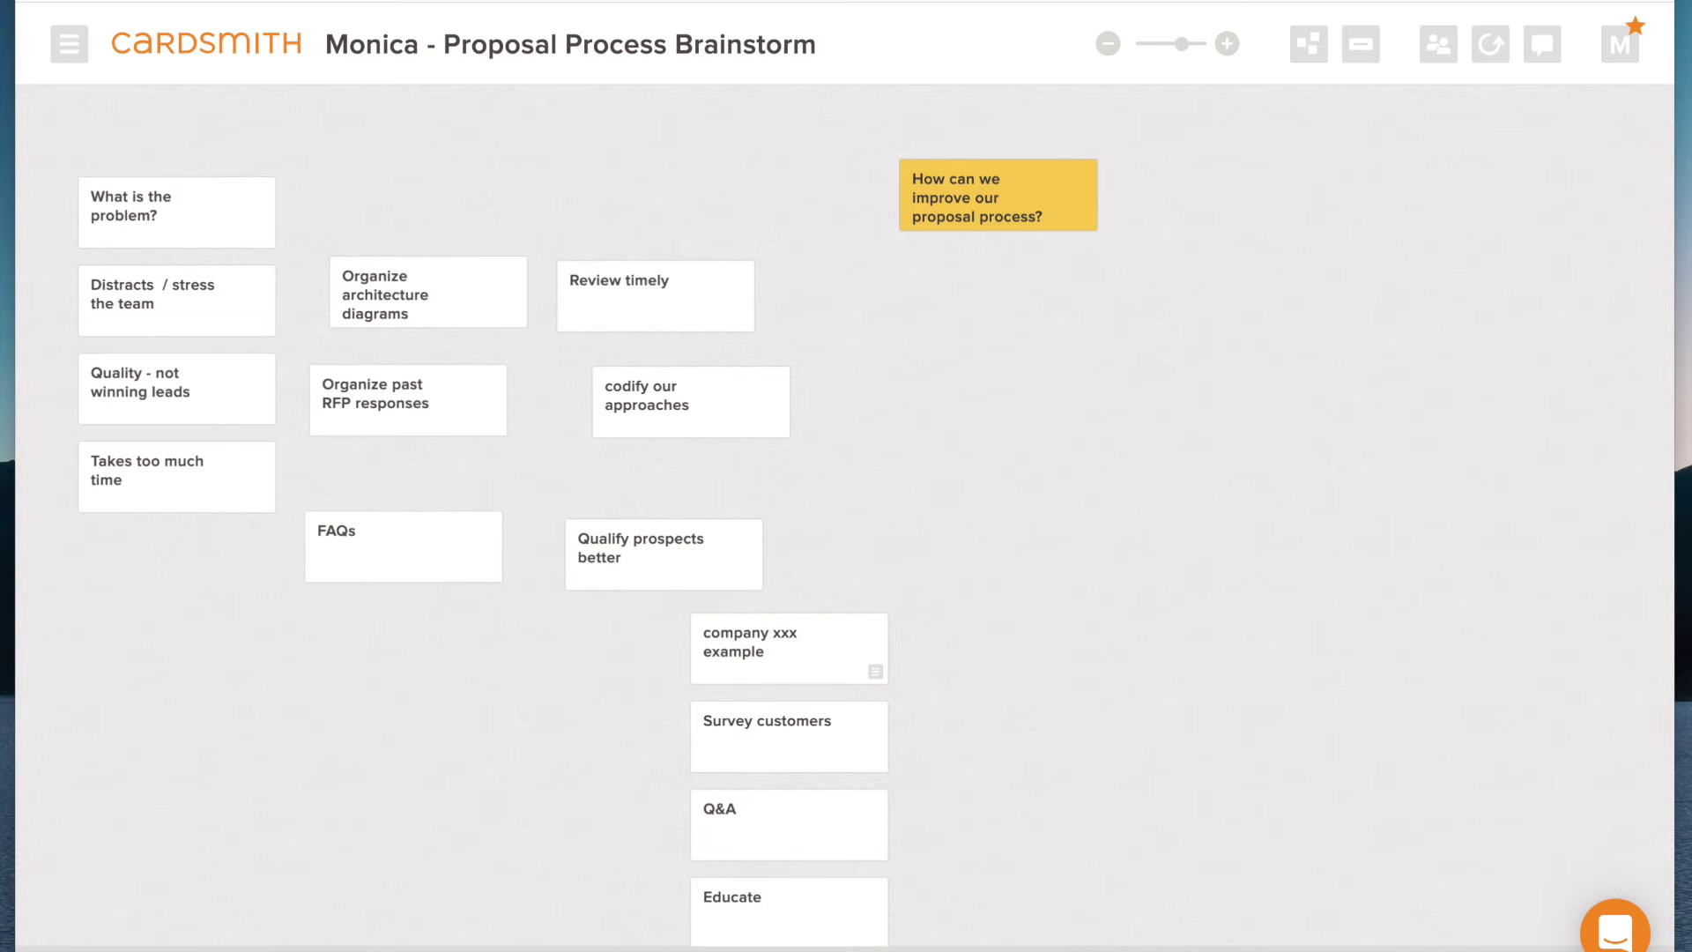
type(" - level set")
Step: Add 'Glossary' and 'Webinar' cards and drag them right so Webinar overlaps Glossary
left_click(990, 885)
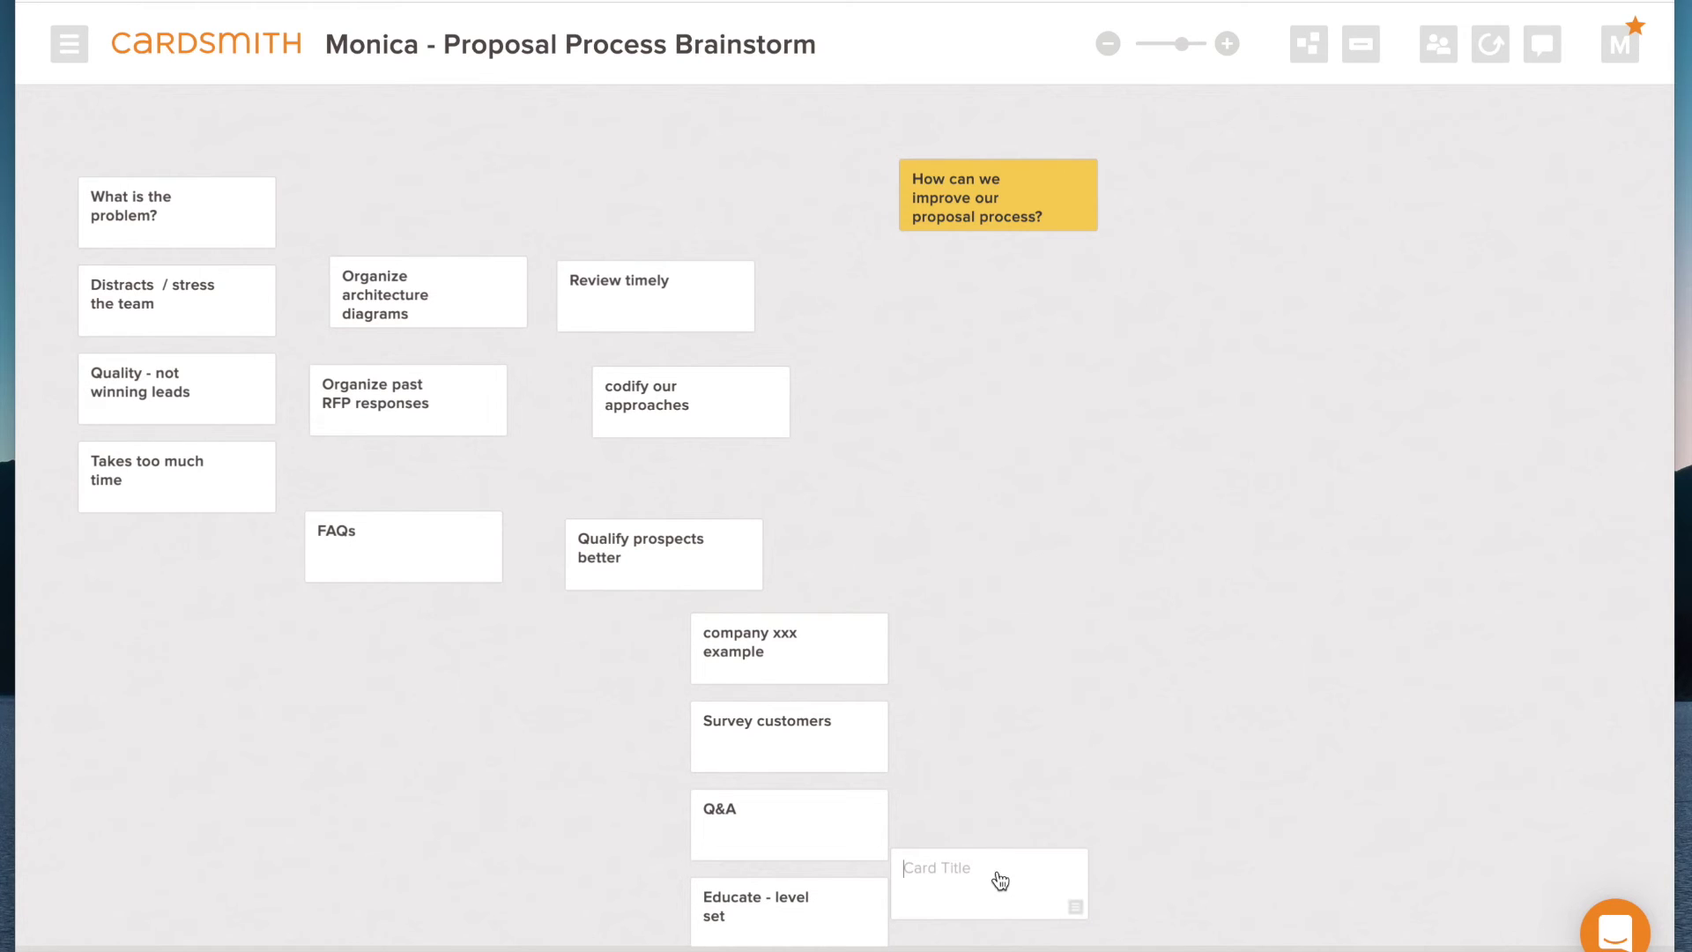
type("Glossary")
key("Return")
type("Webi")
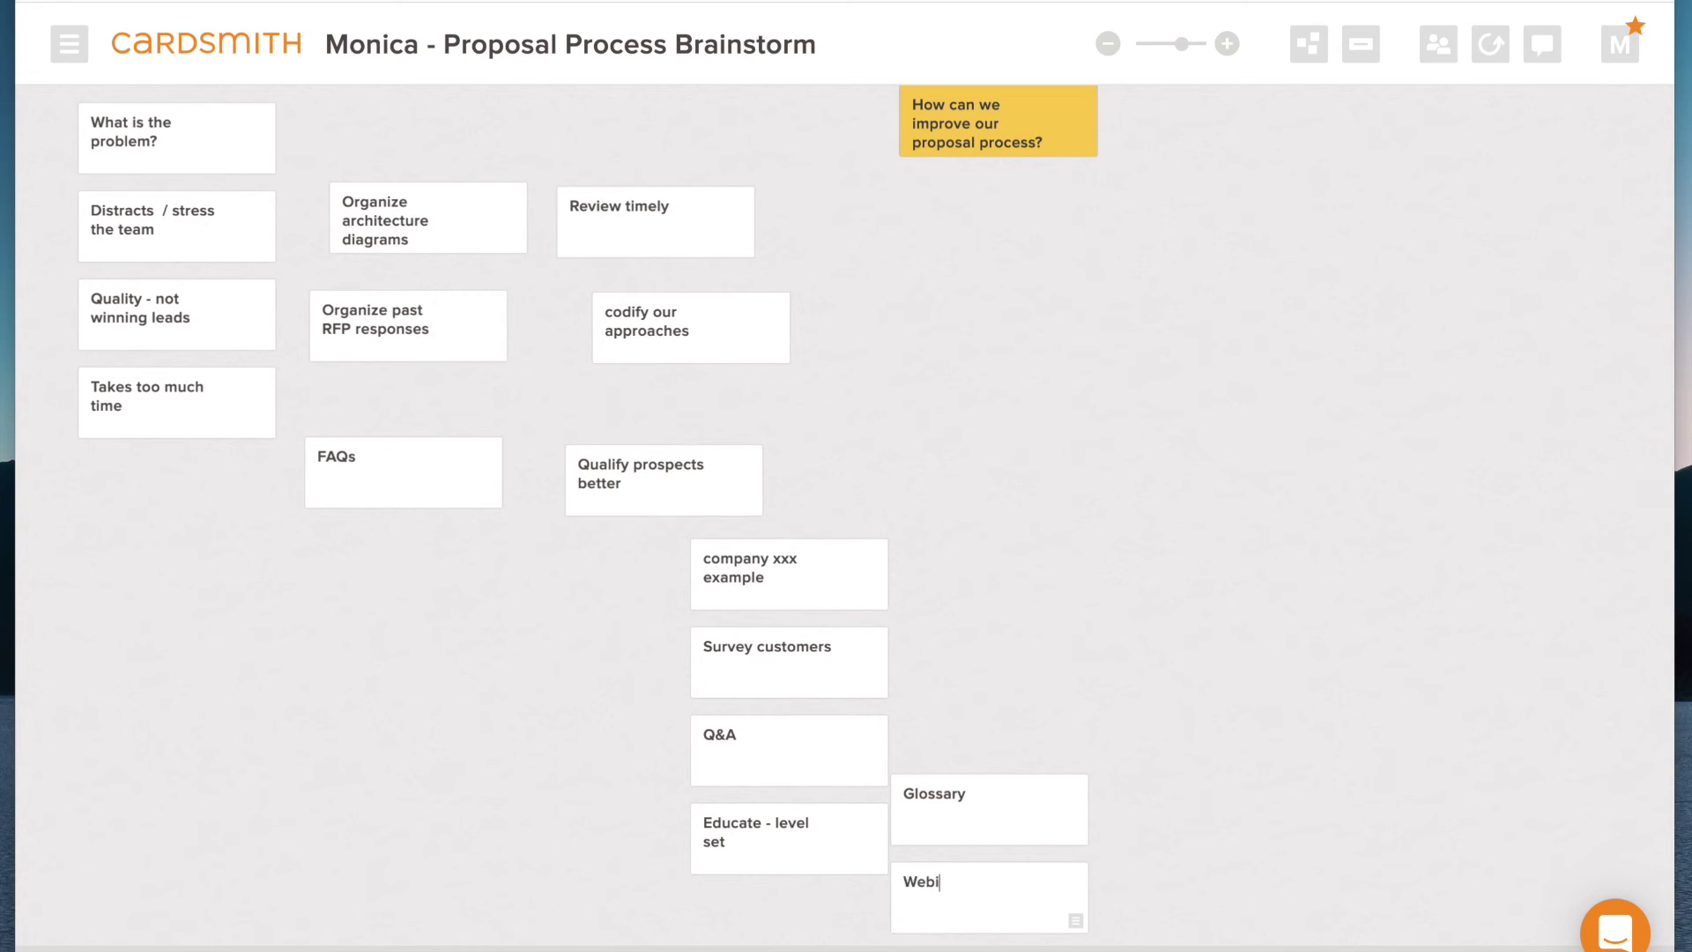
type("nar")
left_click_drag(1019, 835, 1150, 826)
left_click_drag(1043, 914, 1223, 874)
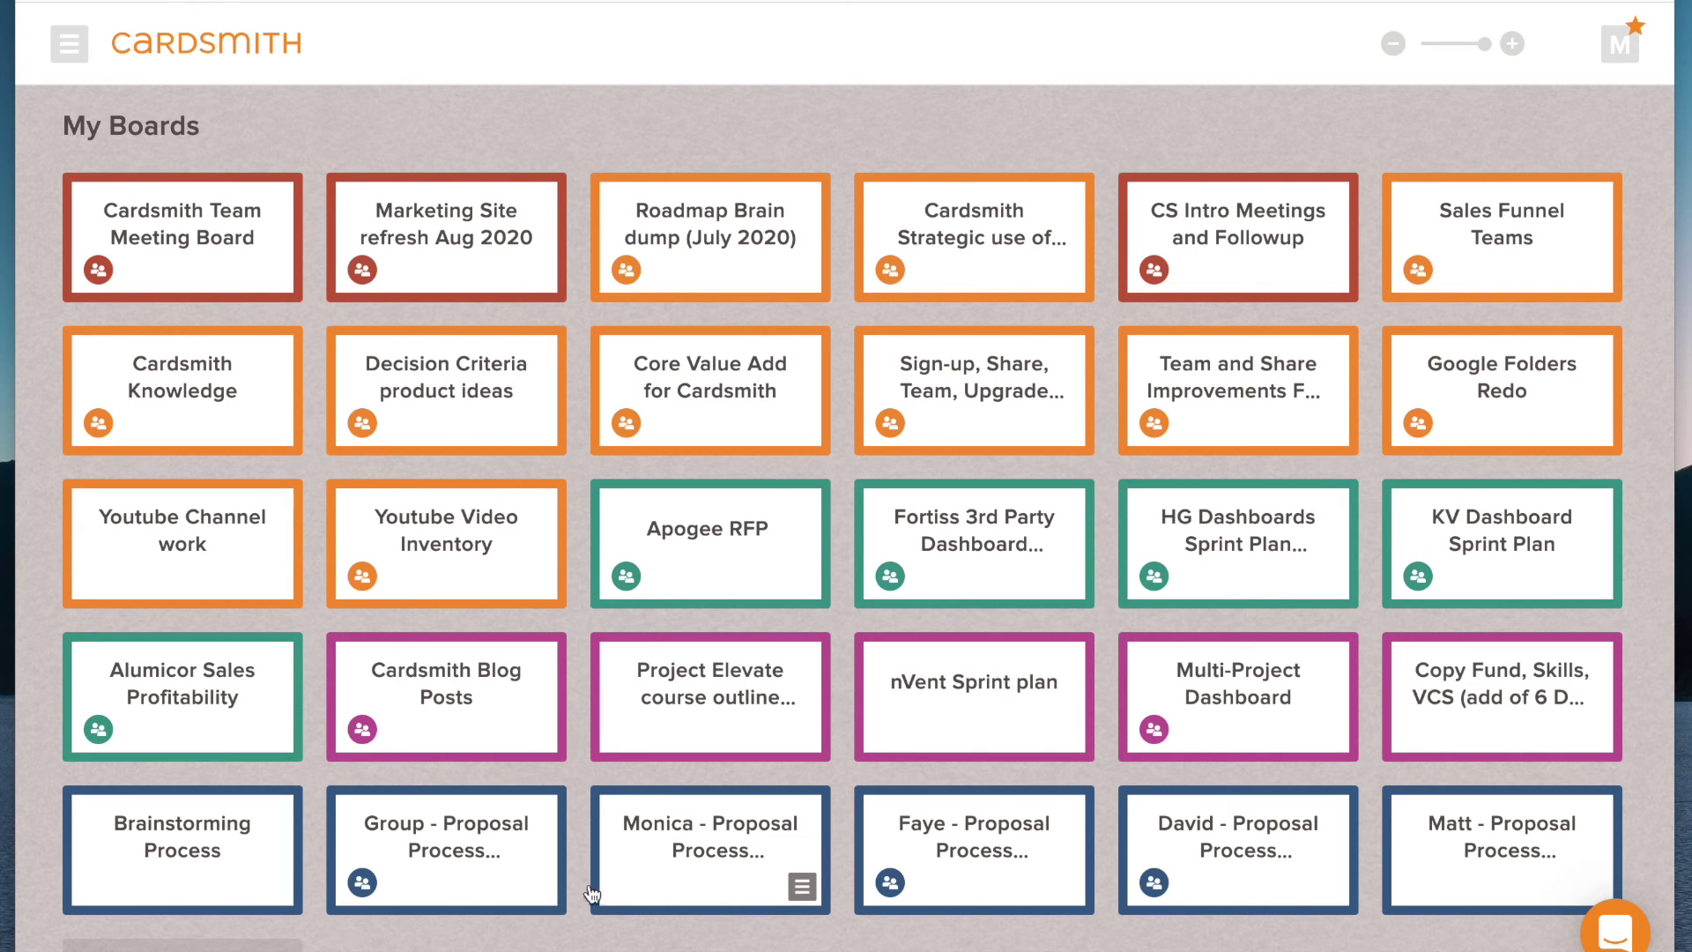
Step: Confirm the Group board has only the question card, then reopen the participant's proposal board
left_click(448, 895)
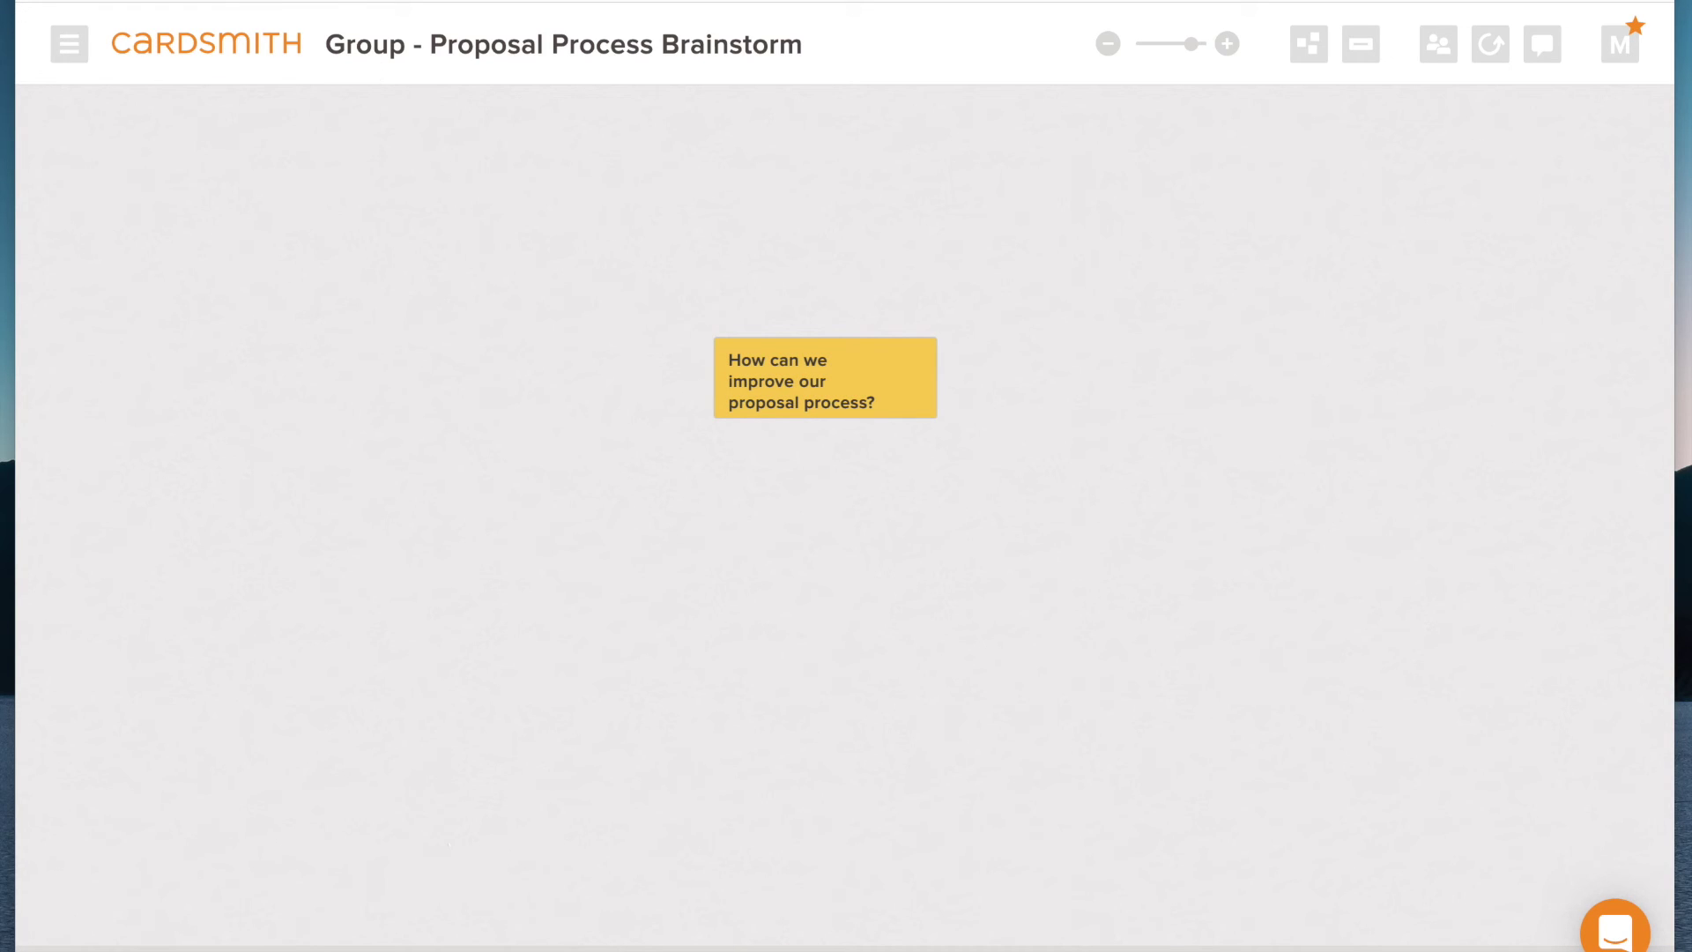
key("alt+Left")
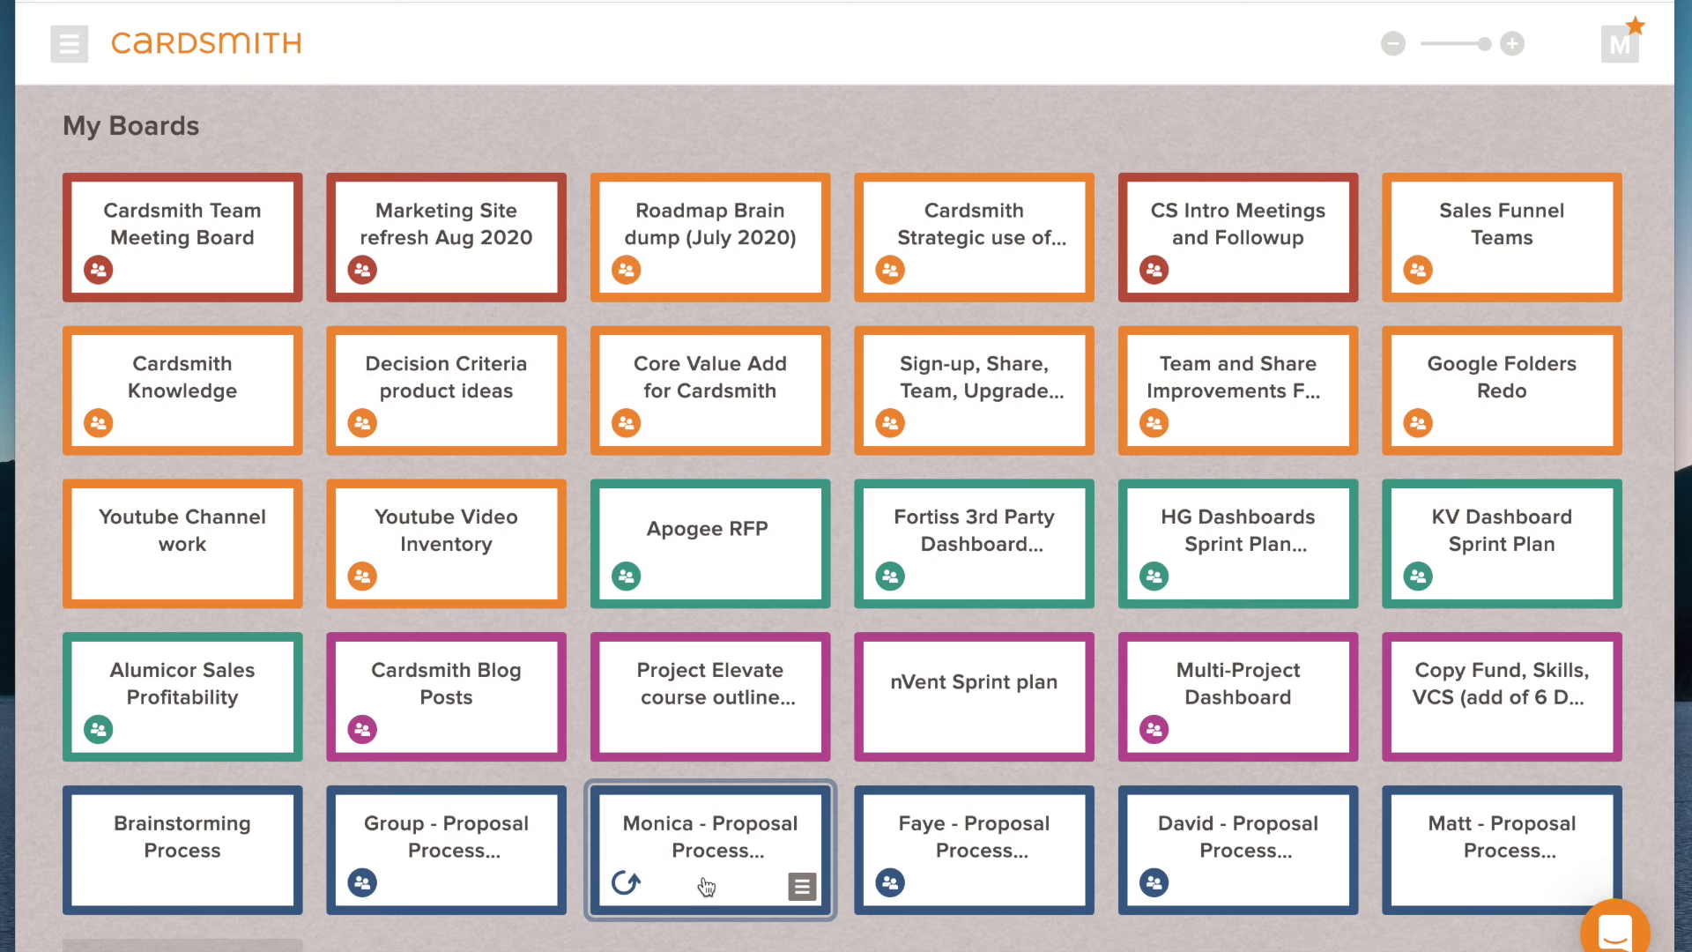
left_click(704, 883)
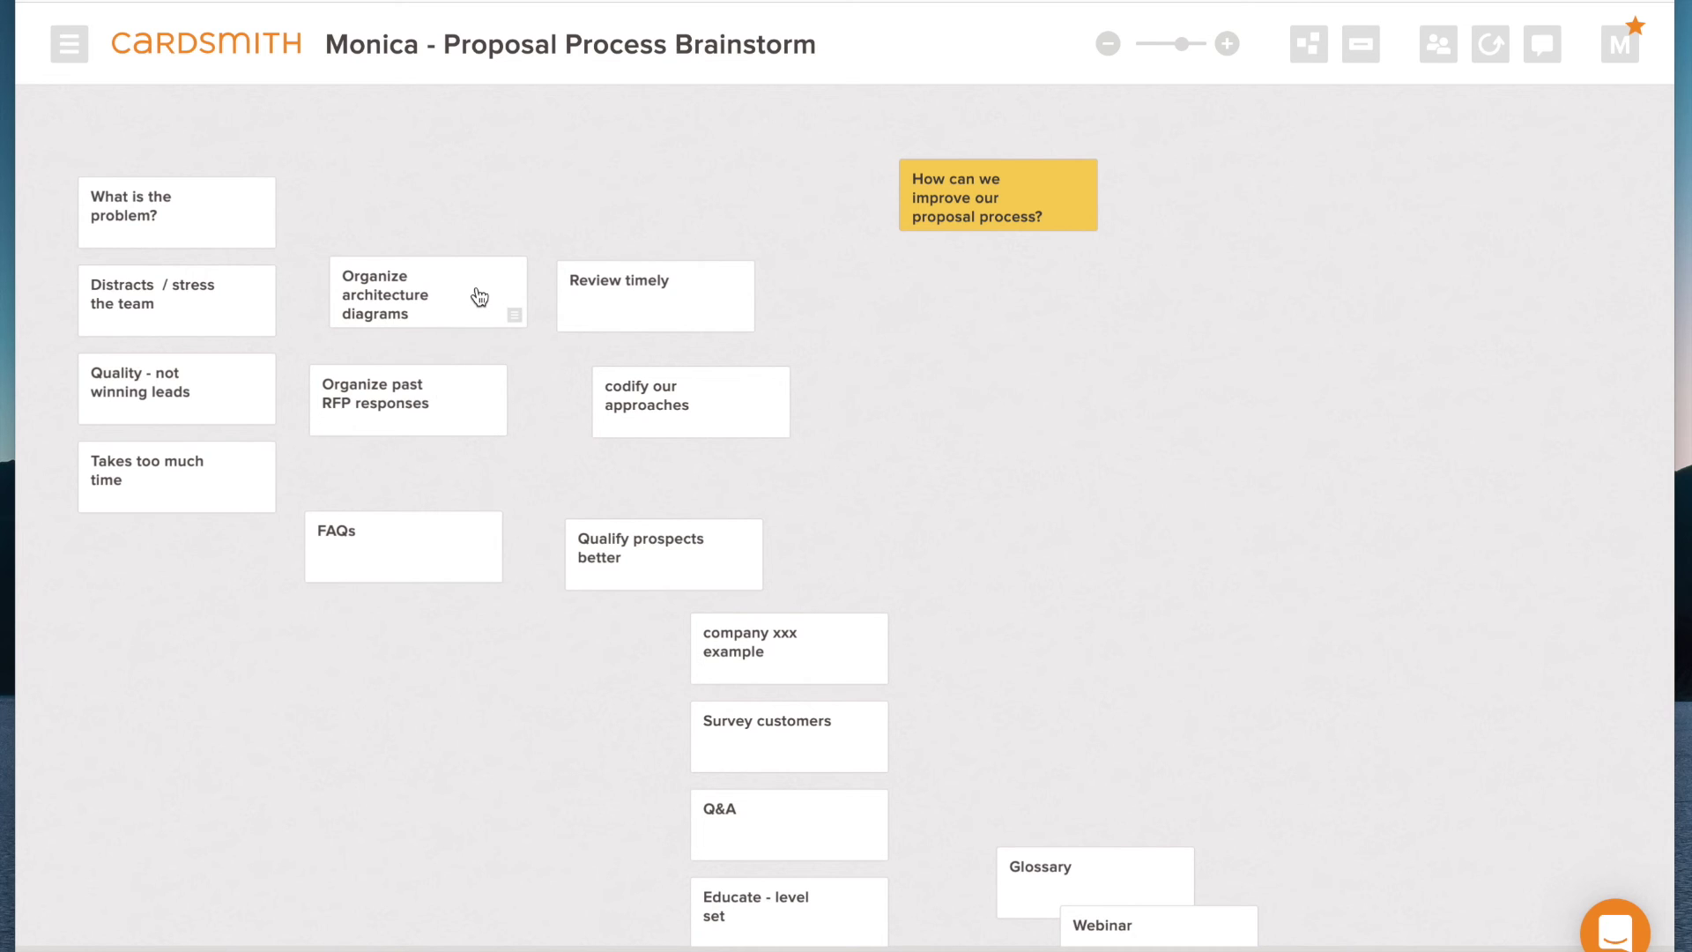
Step: Select twelve idea cards, from Organize architecture diagrams through Glossary and Webinar
left_click(476, 331)
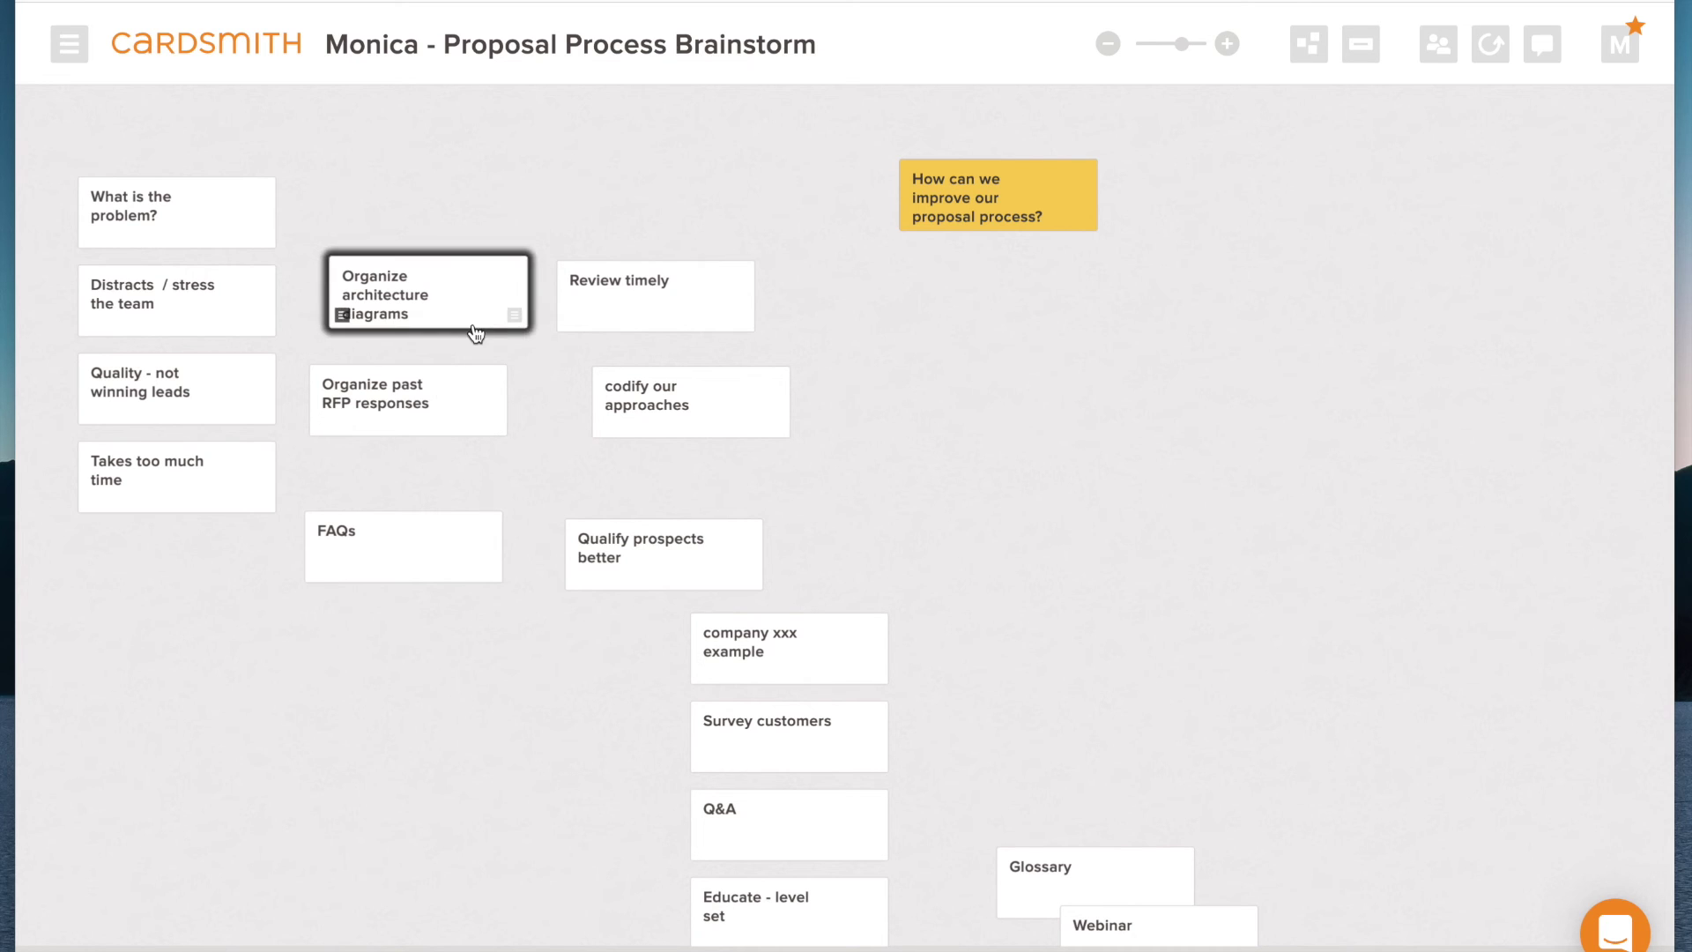
left_click(689, 309, "shift")
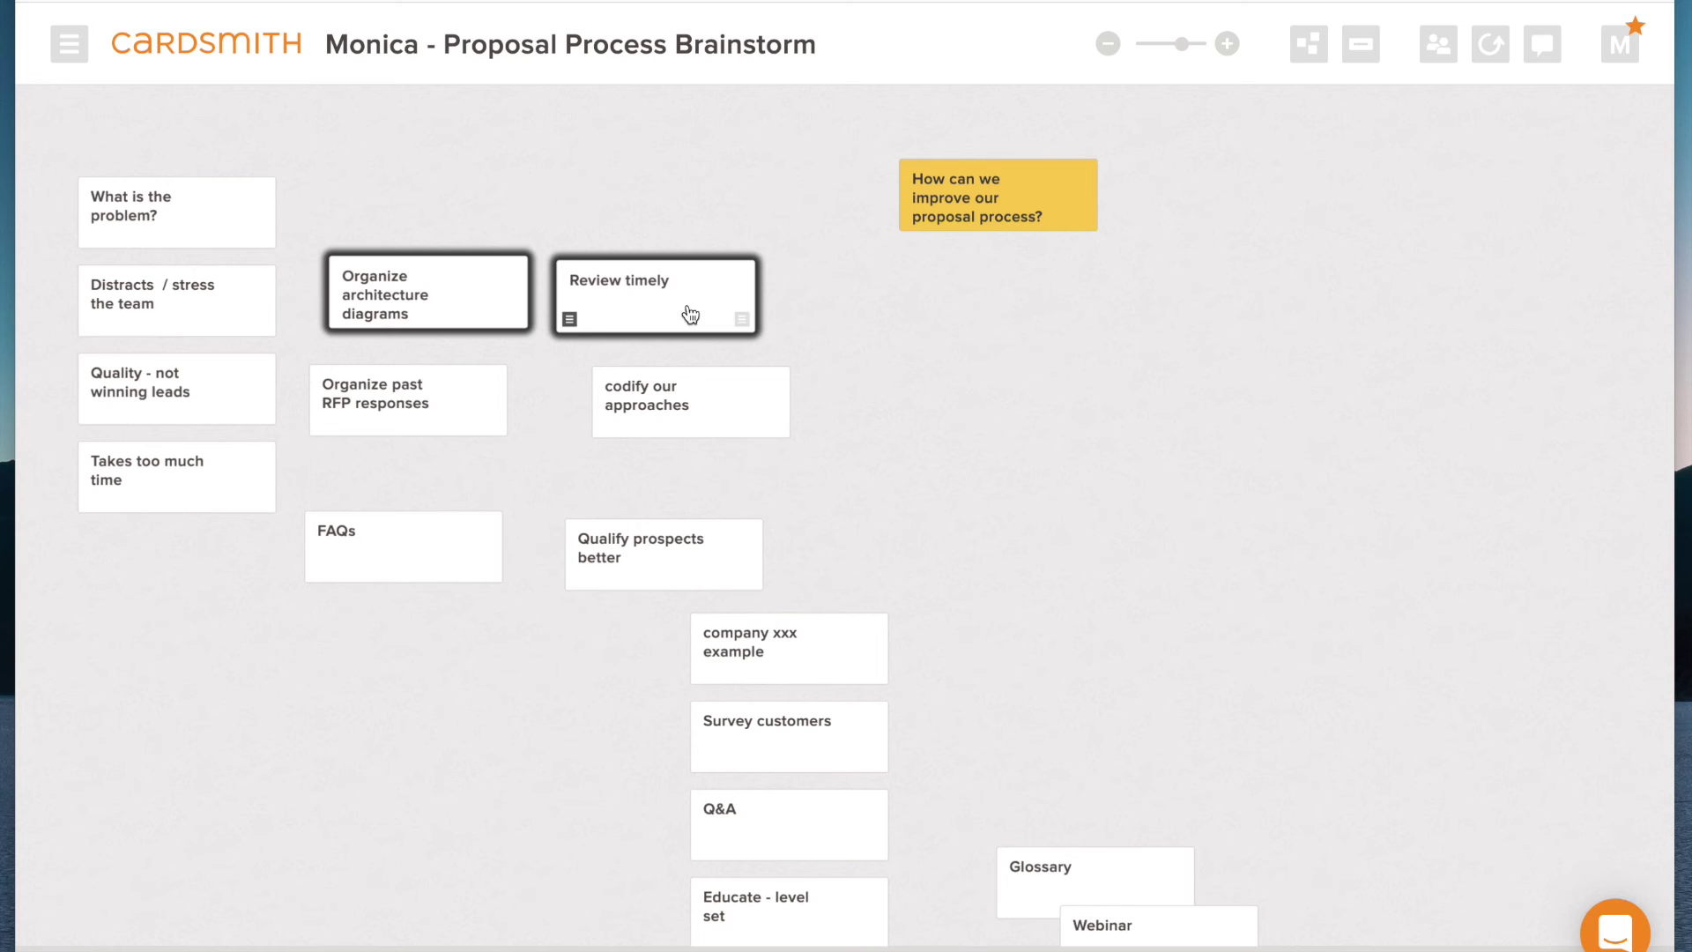
left_click(471, 401, "shift")
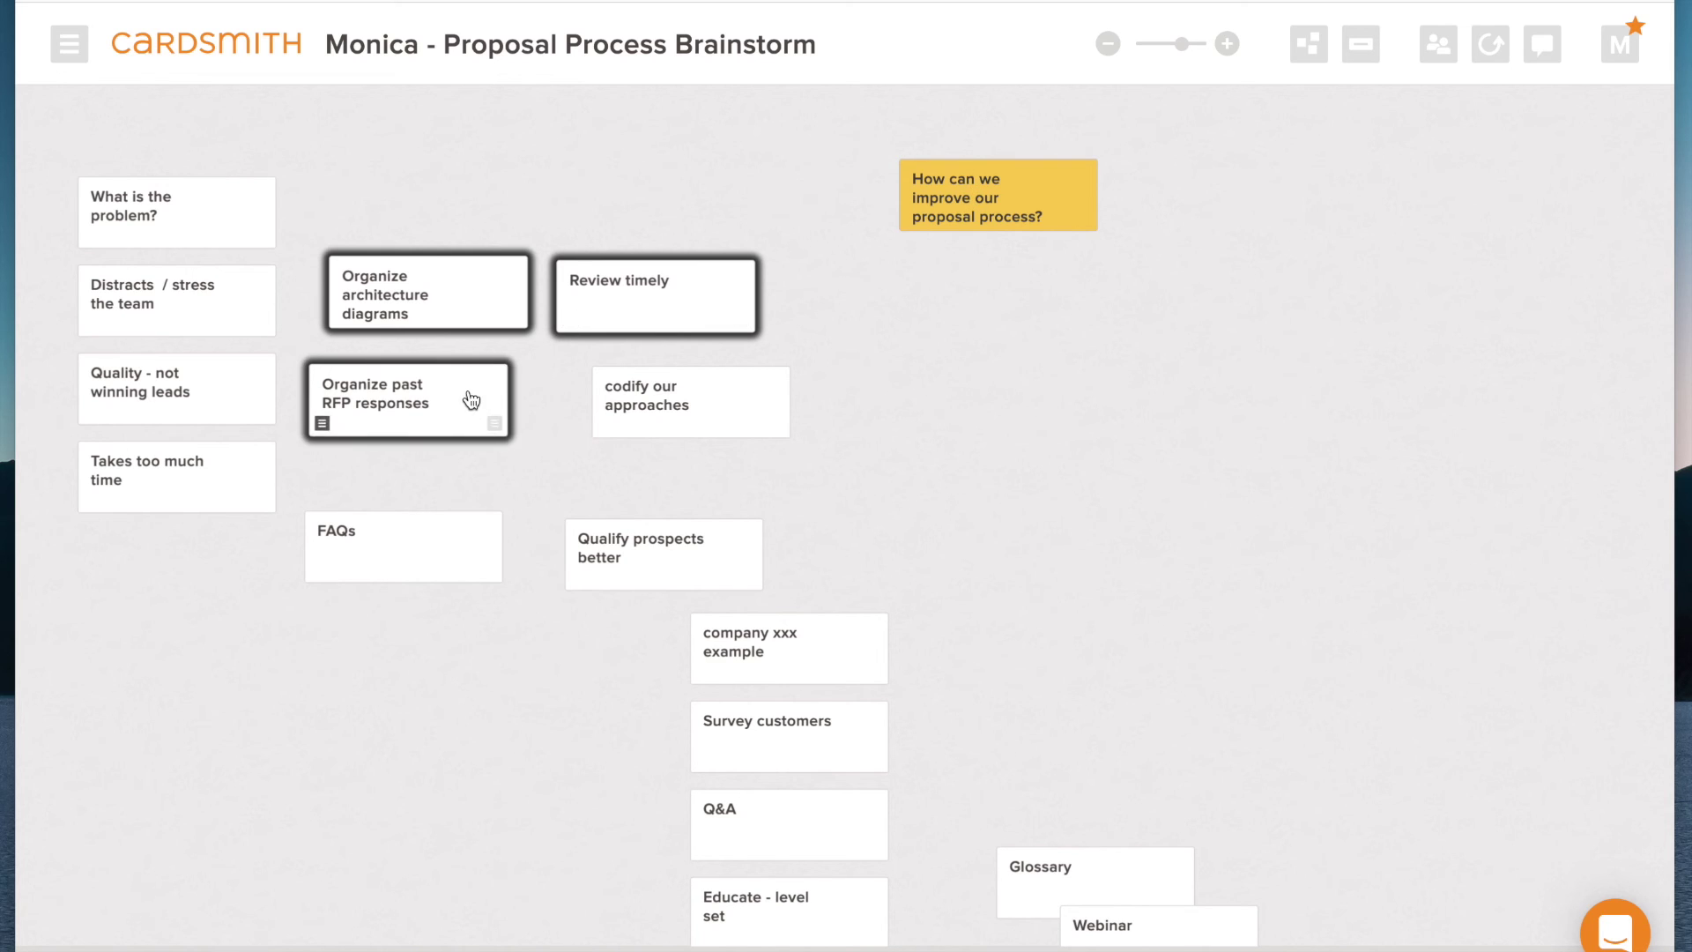
left_click(752, 407, "shift")
left_click(438, 556, "shift")
left_click(742, 569, "shift")
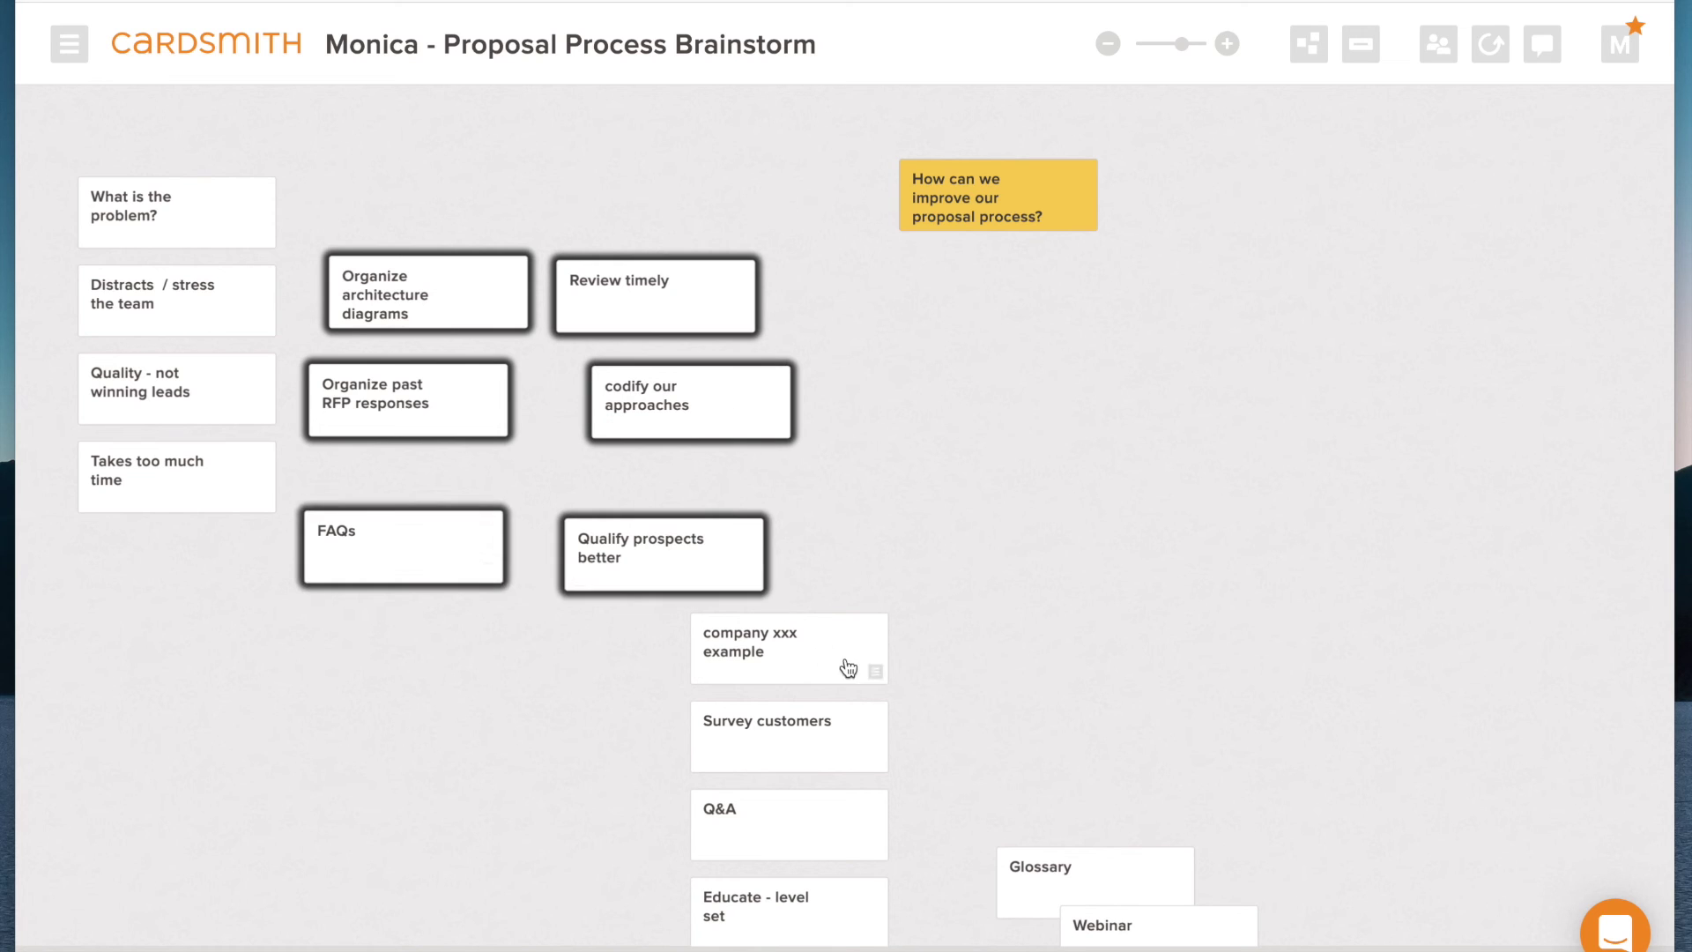
left_click(849, 668, "shift")
left_click(848, 751, "shift")
left_click(815, 838, "shift")
left_click(840, 910, "shift")
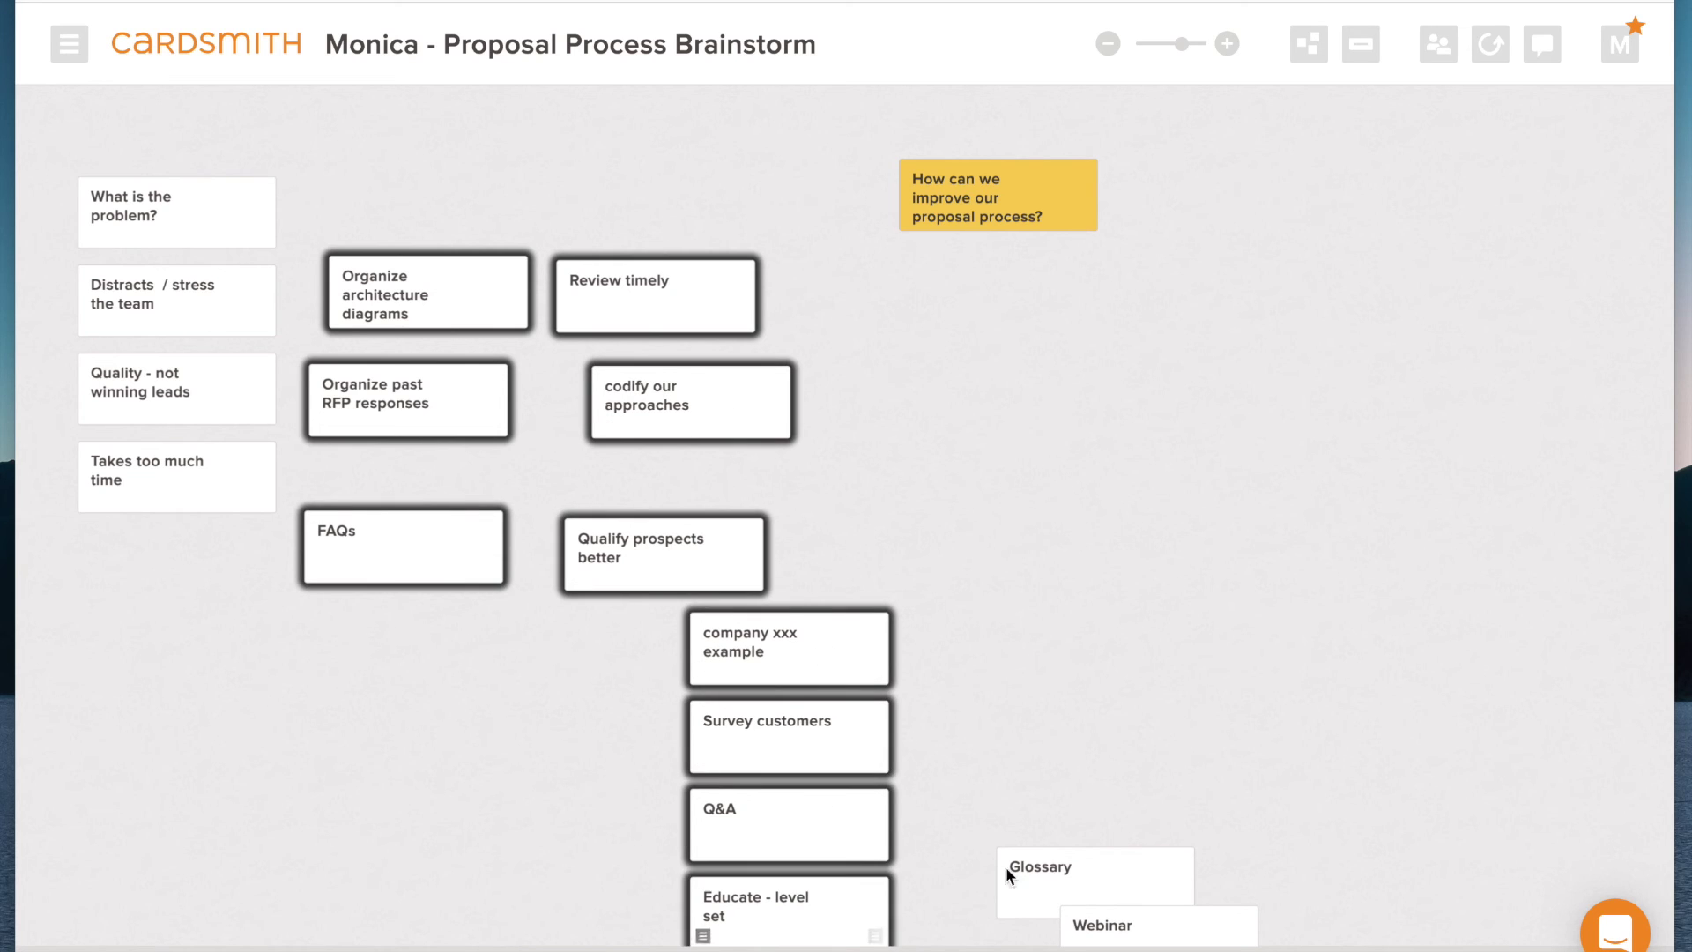
left_click(1106, 876, "shift")
left_click(1242, 926, "shift")
scroll(1253, 823, "down", 1)
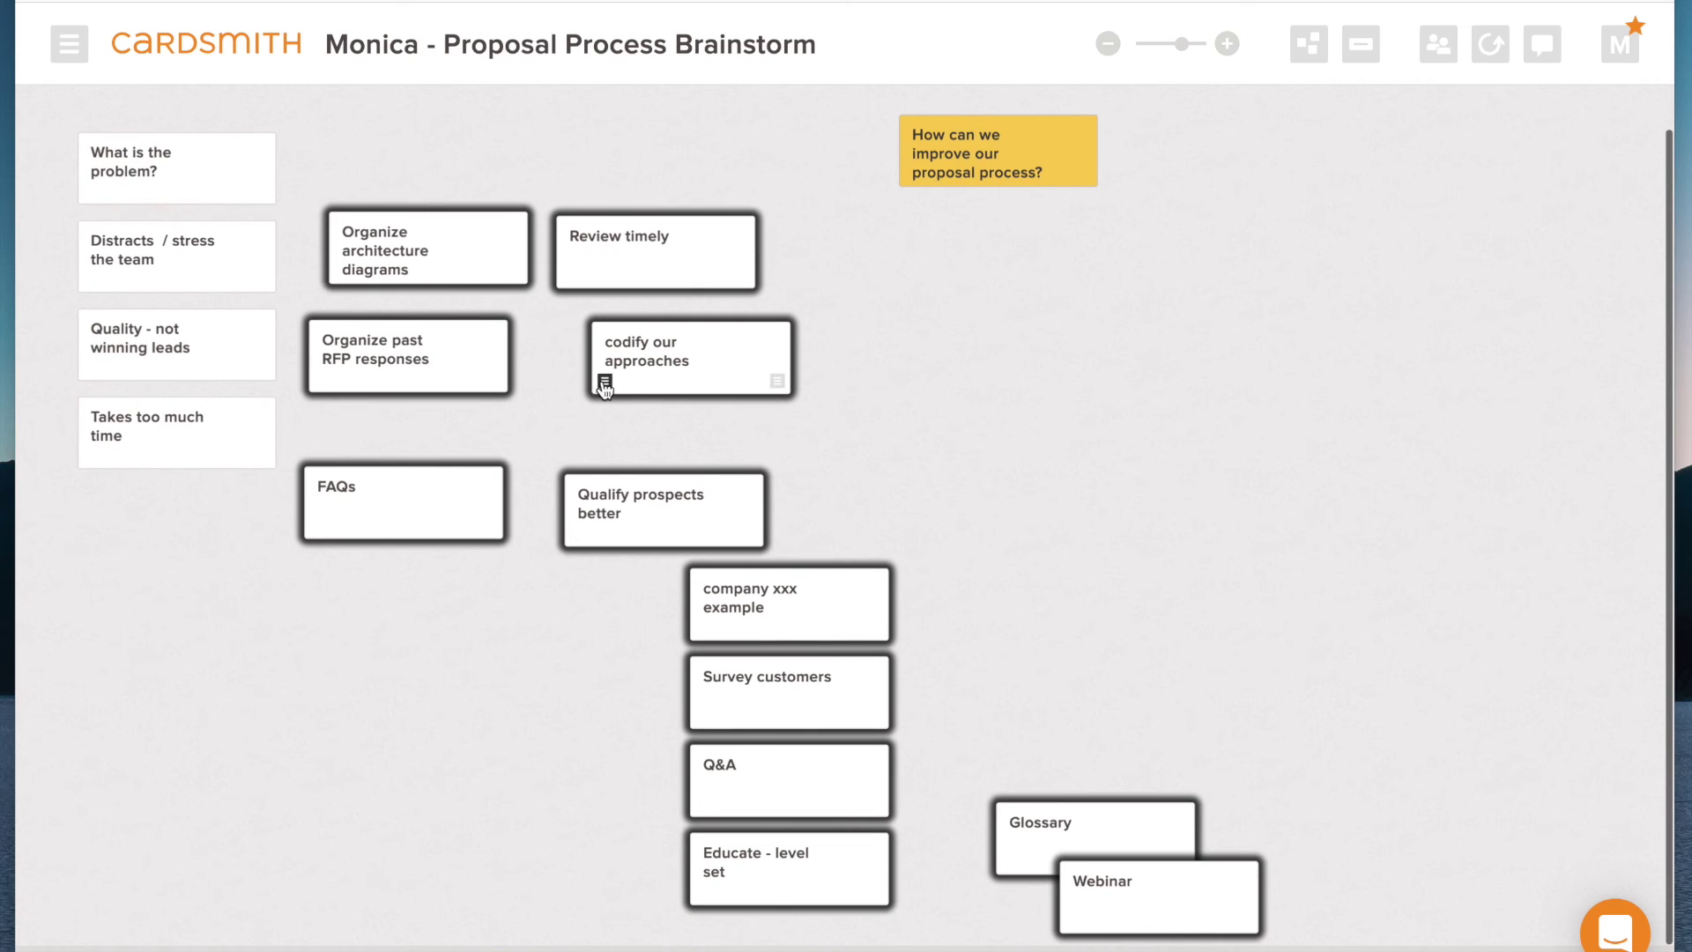
Step: Copy the selected cards to the Group - Proposal Process Brainstorm board and go there
left_click(605, 385)
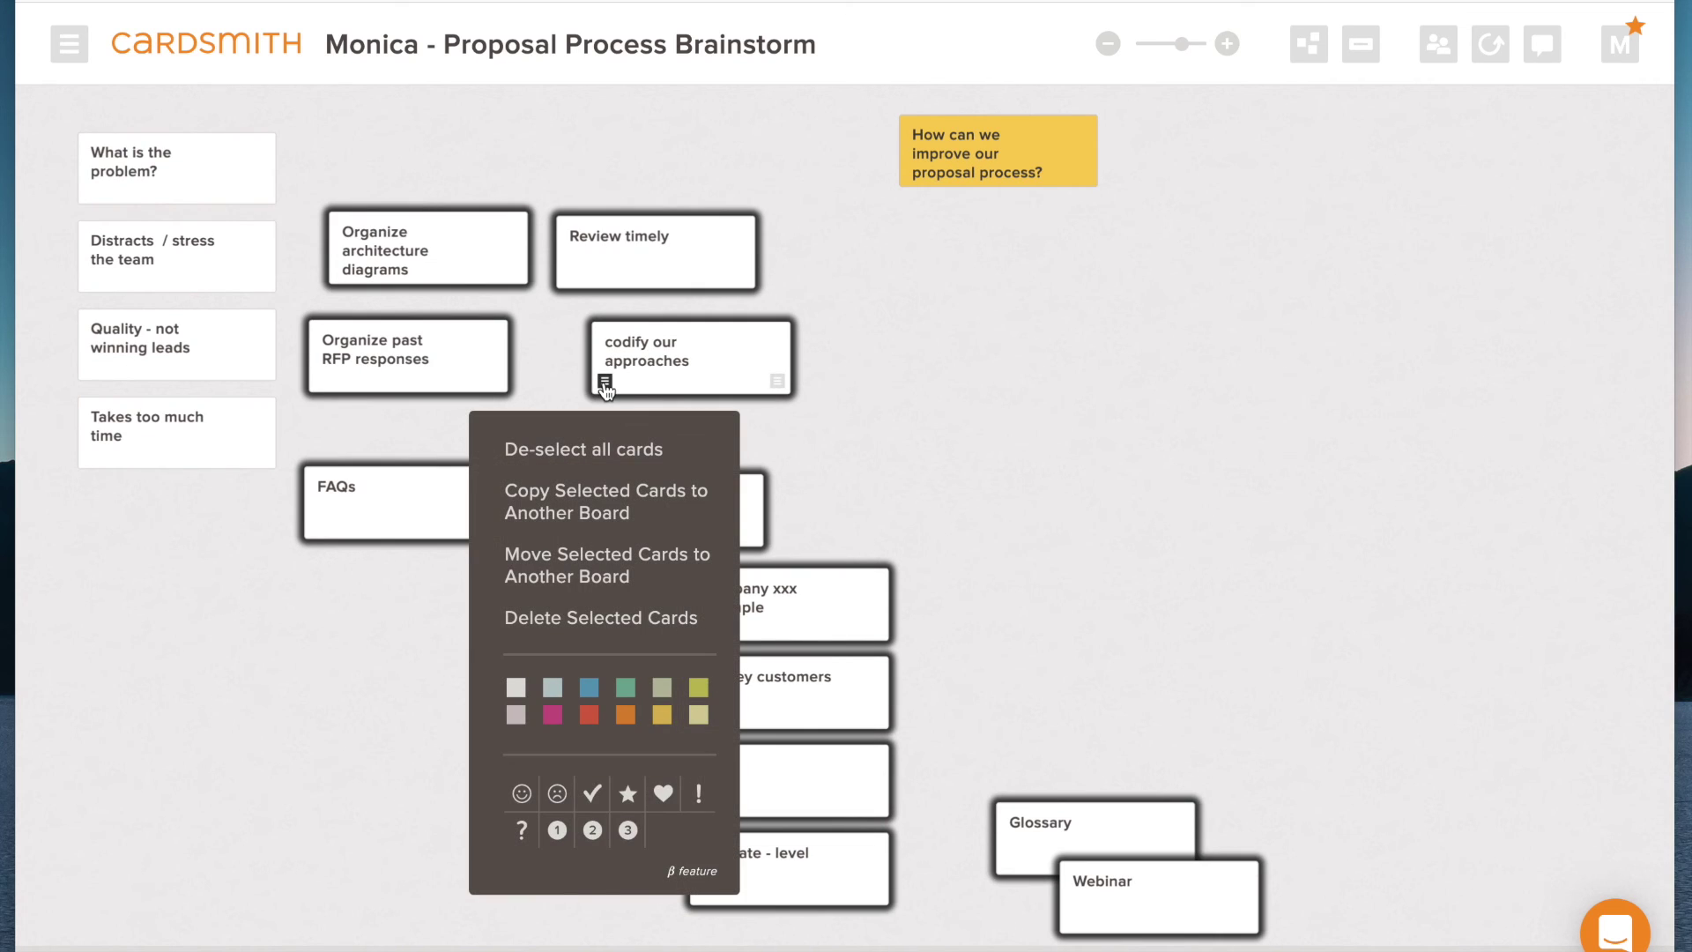
left_click(596, 504)
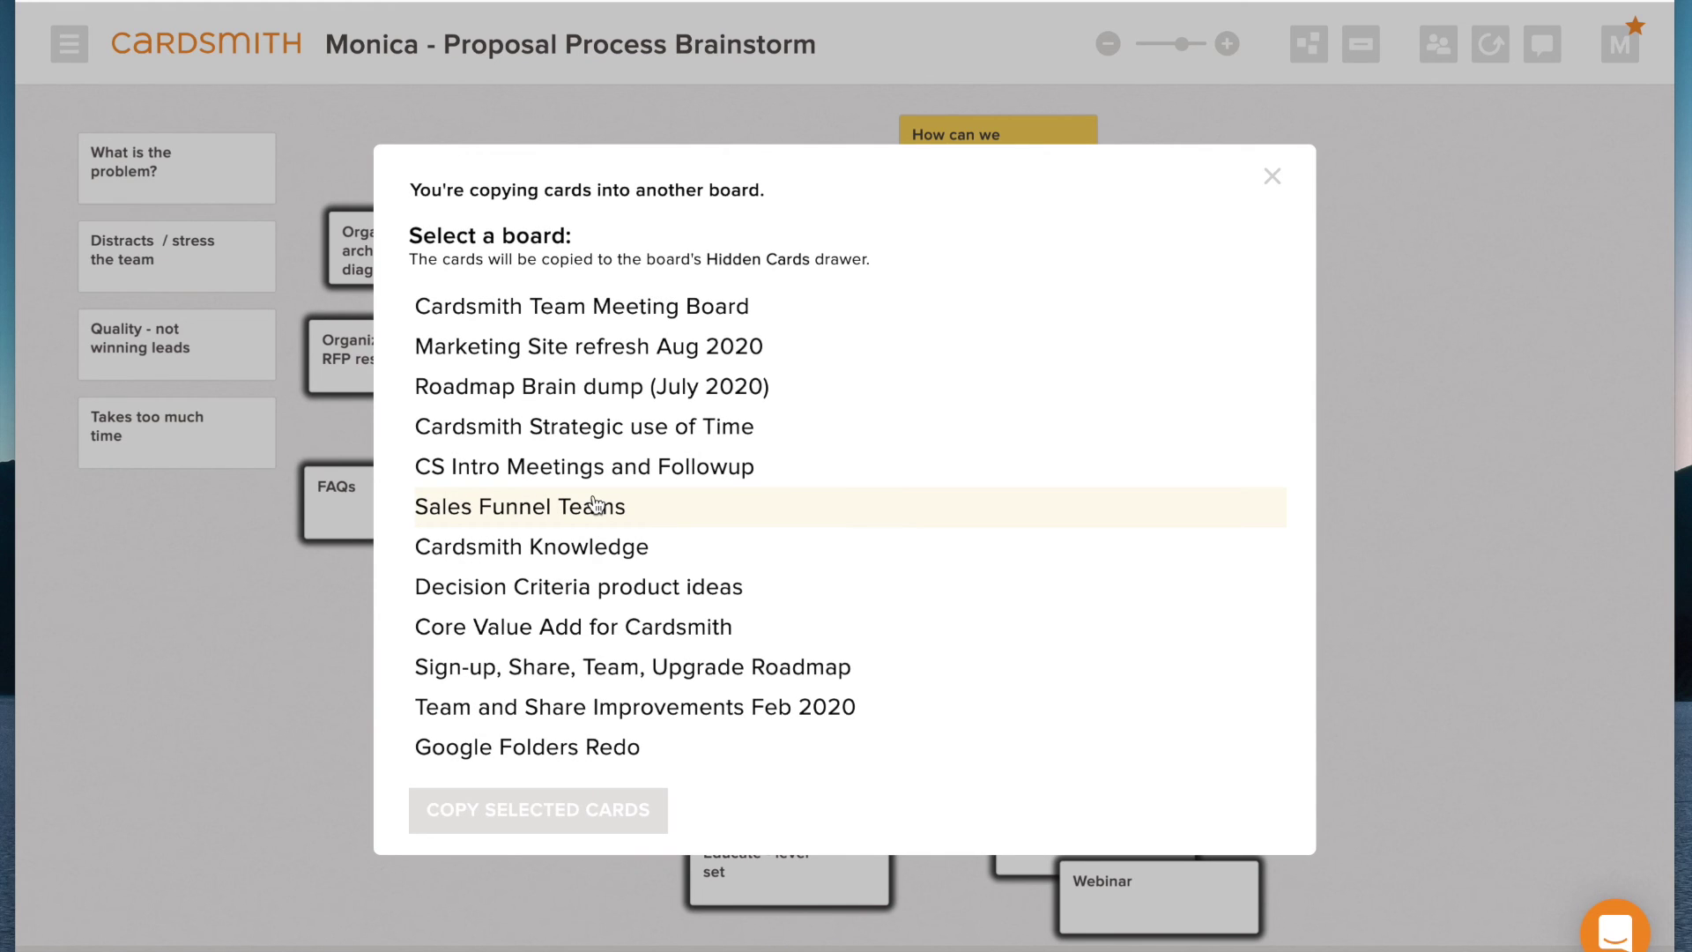
scroll(596, 504, "down", 8)
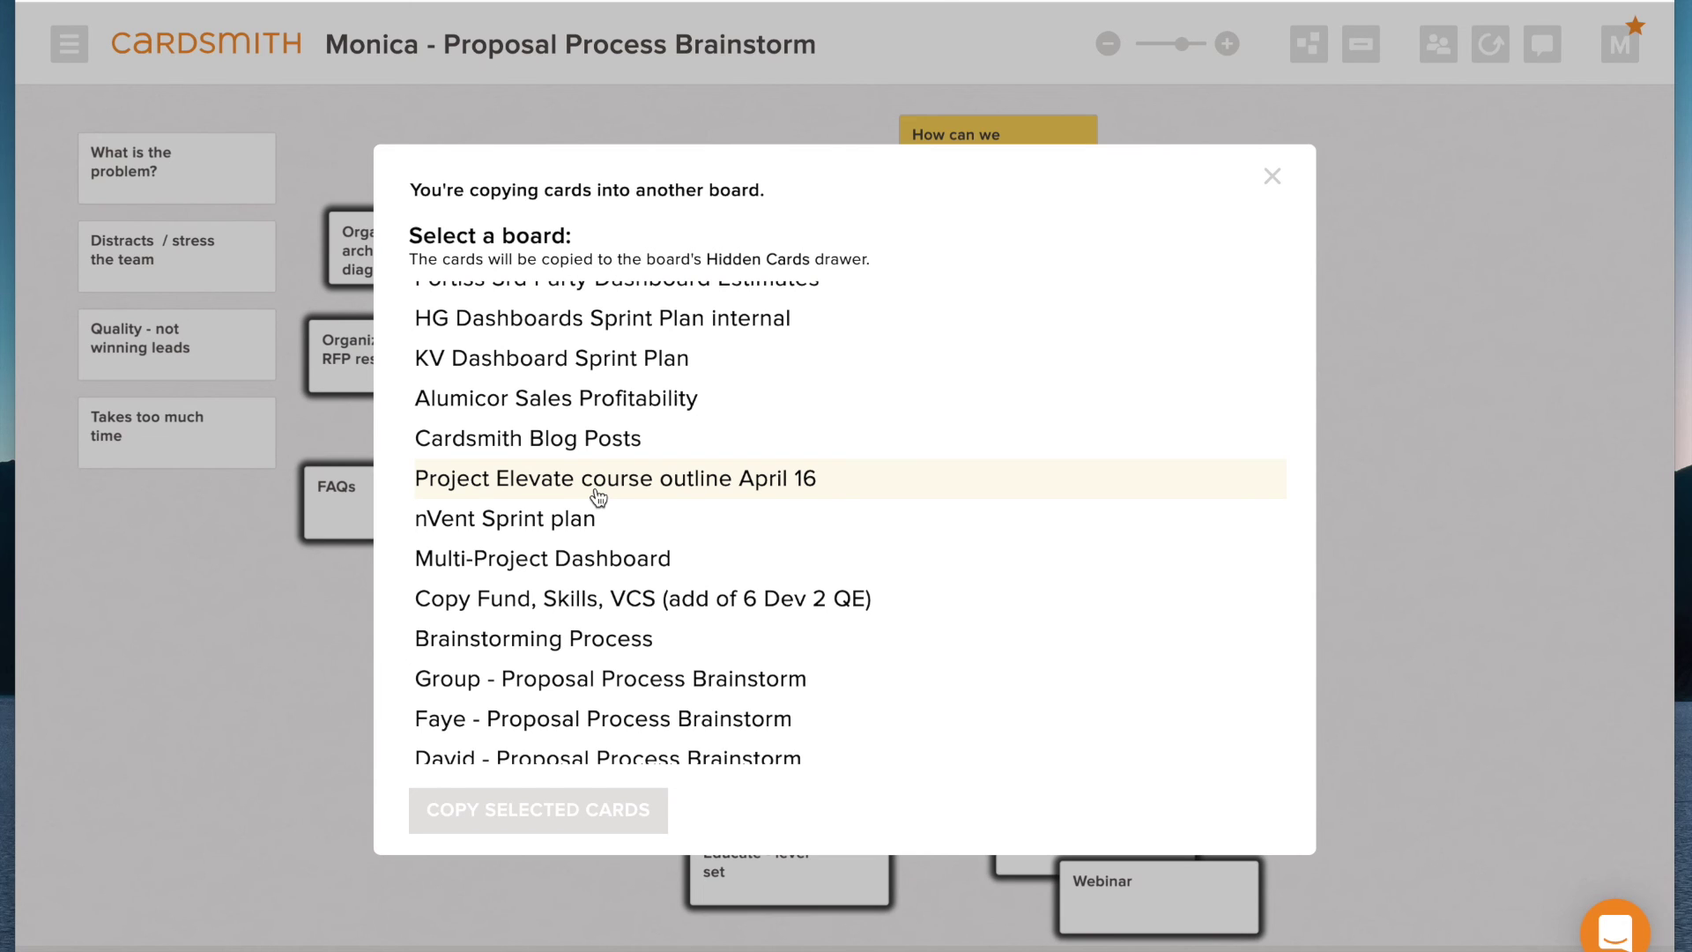
key("ctrl+f")
type("grou")
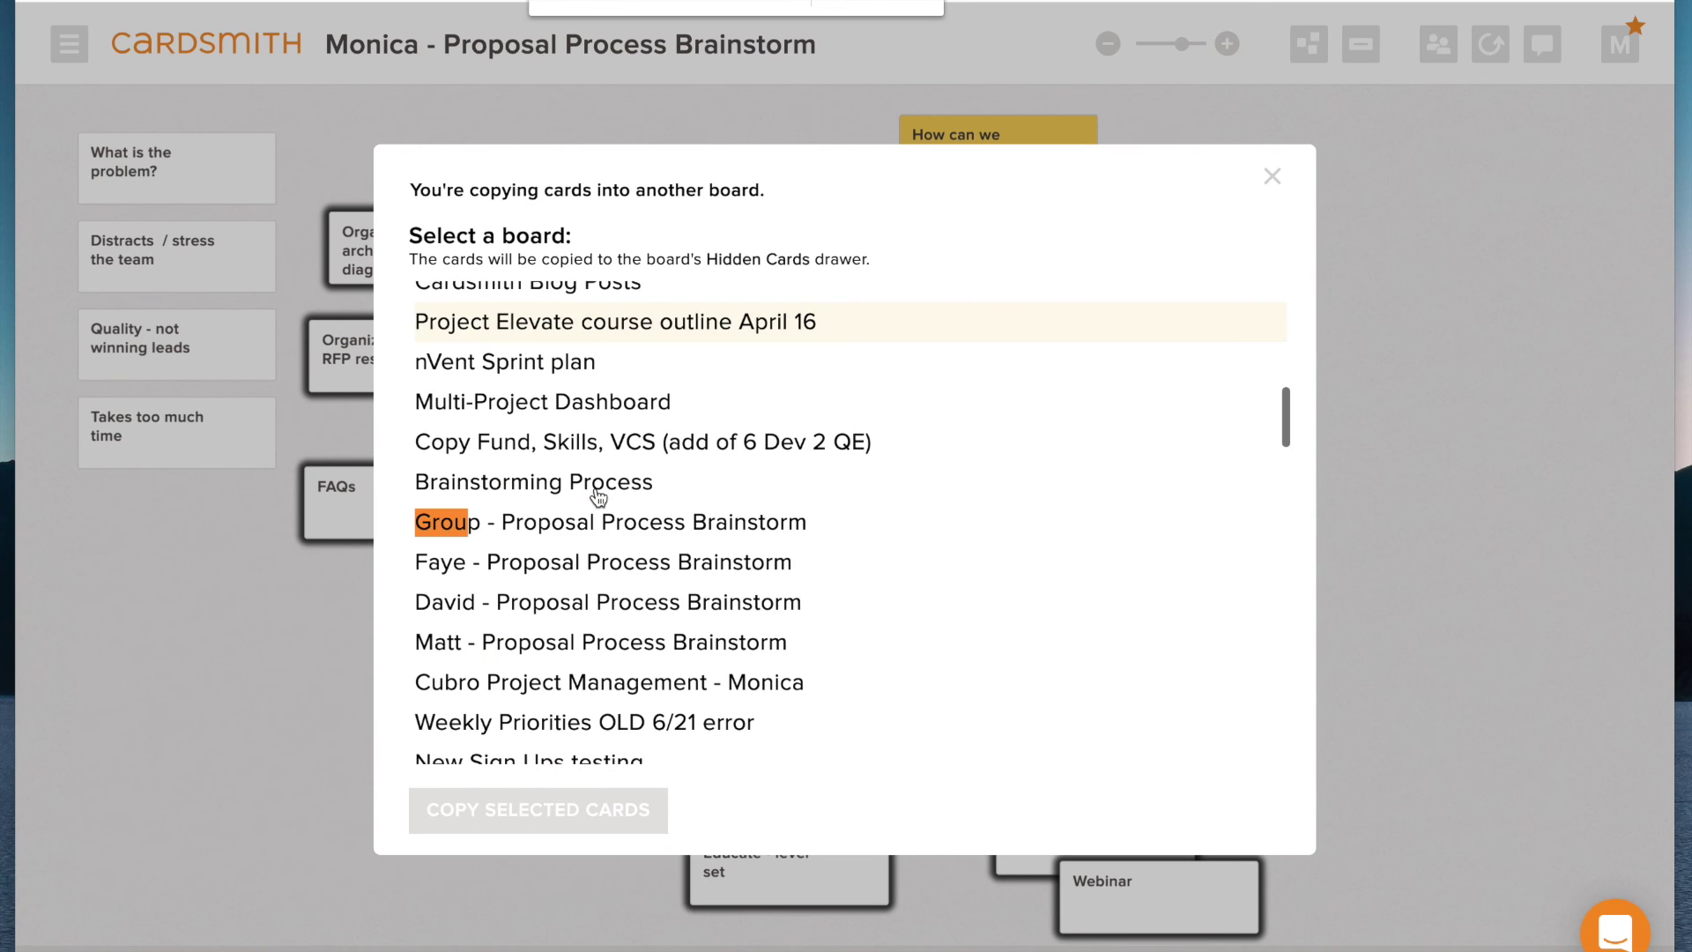
left_click(589, 522)
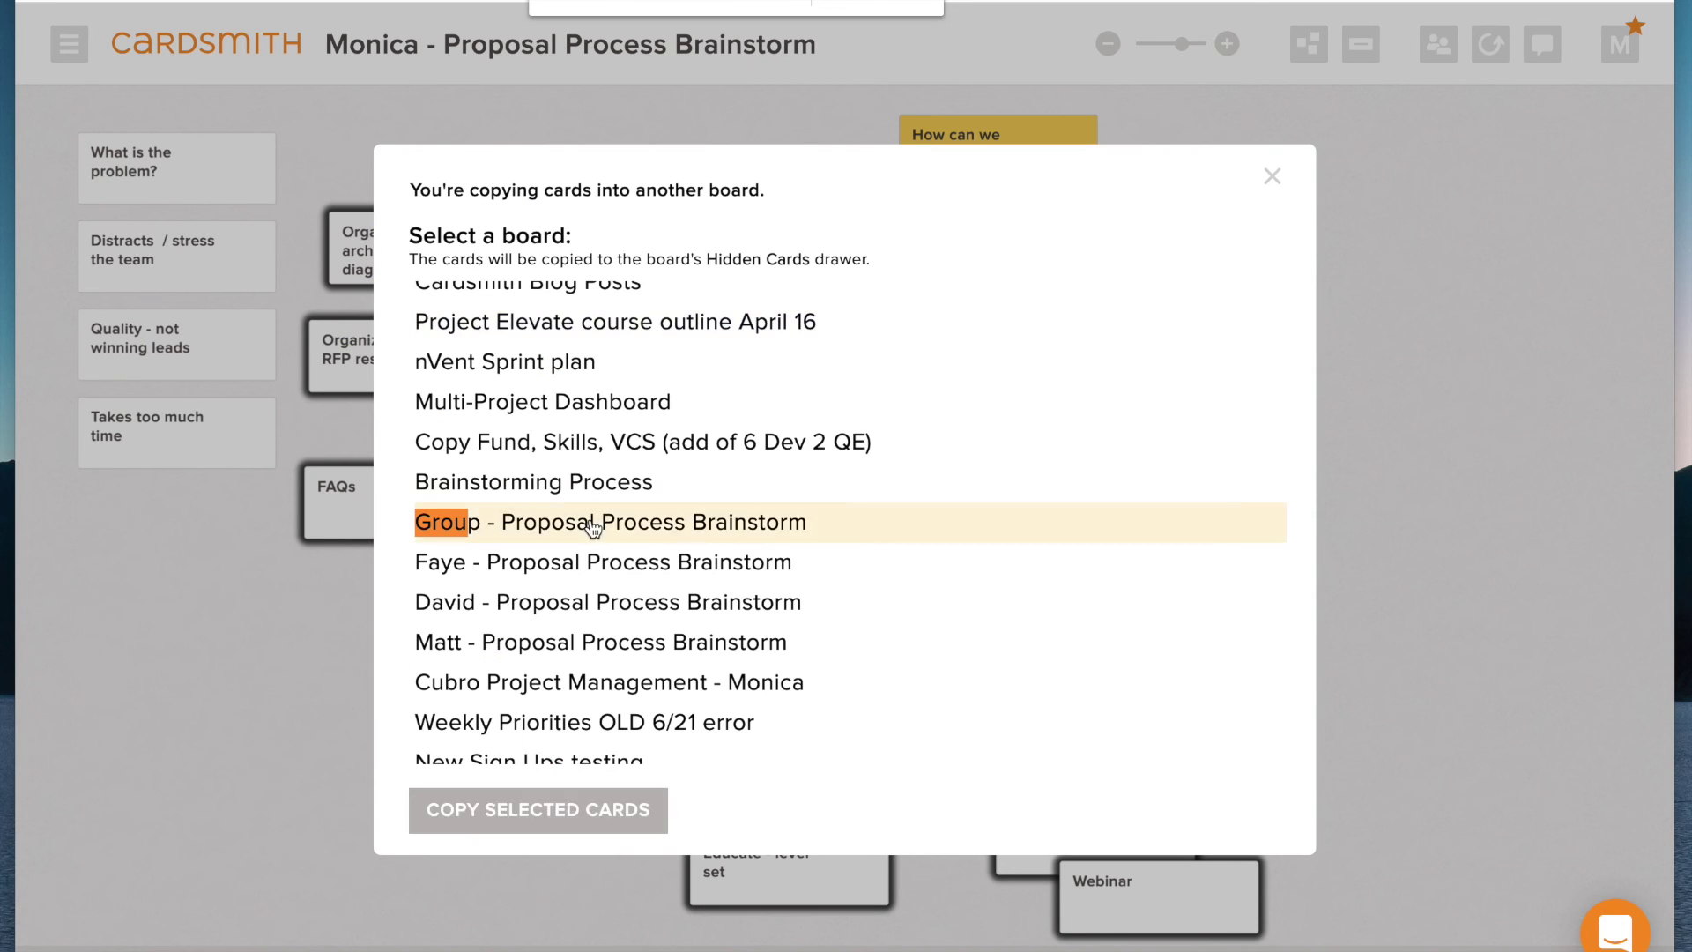
left_click(515, 818)
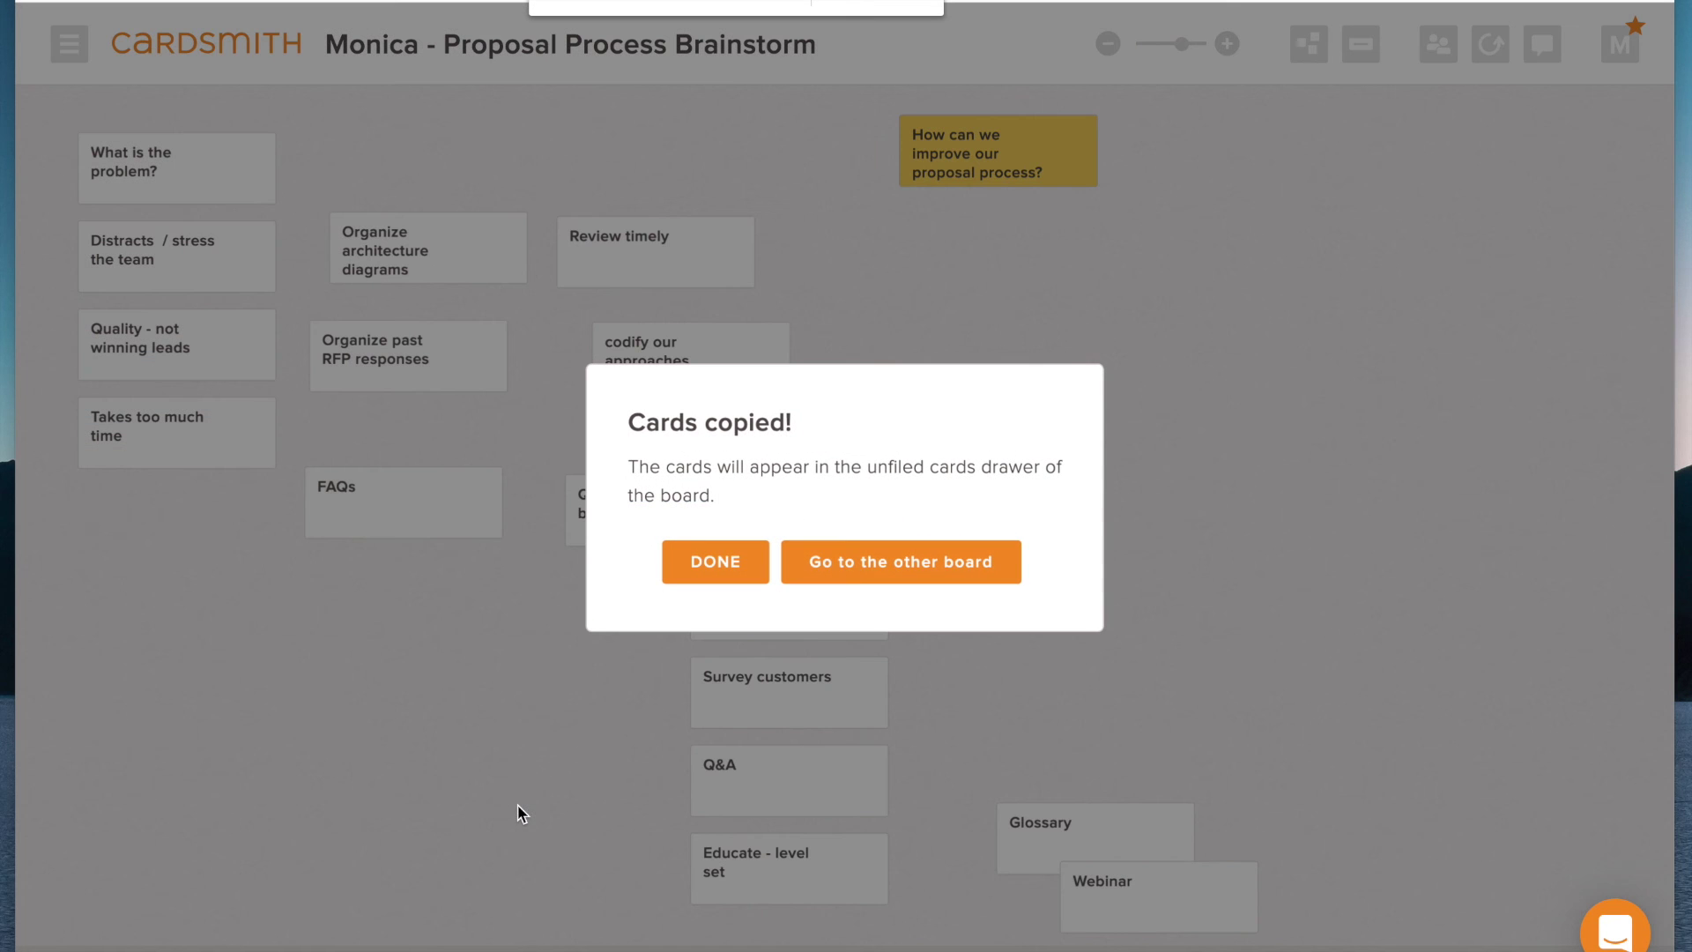
left_click(902, 579)
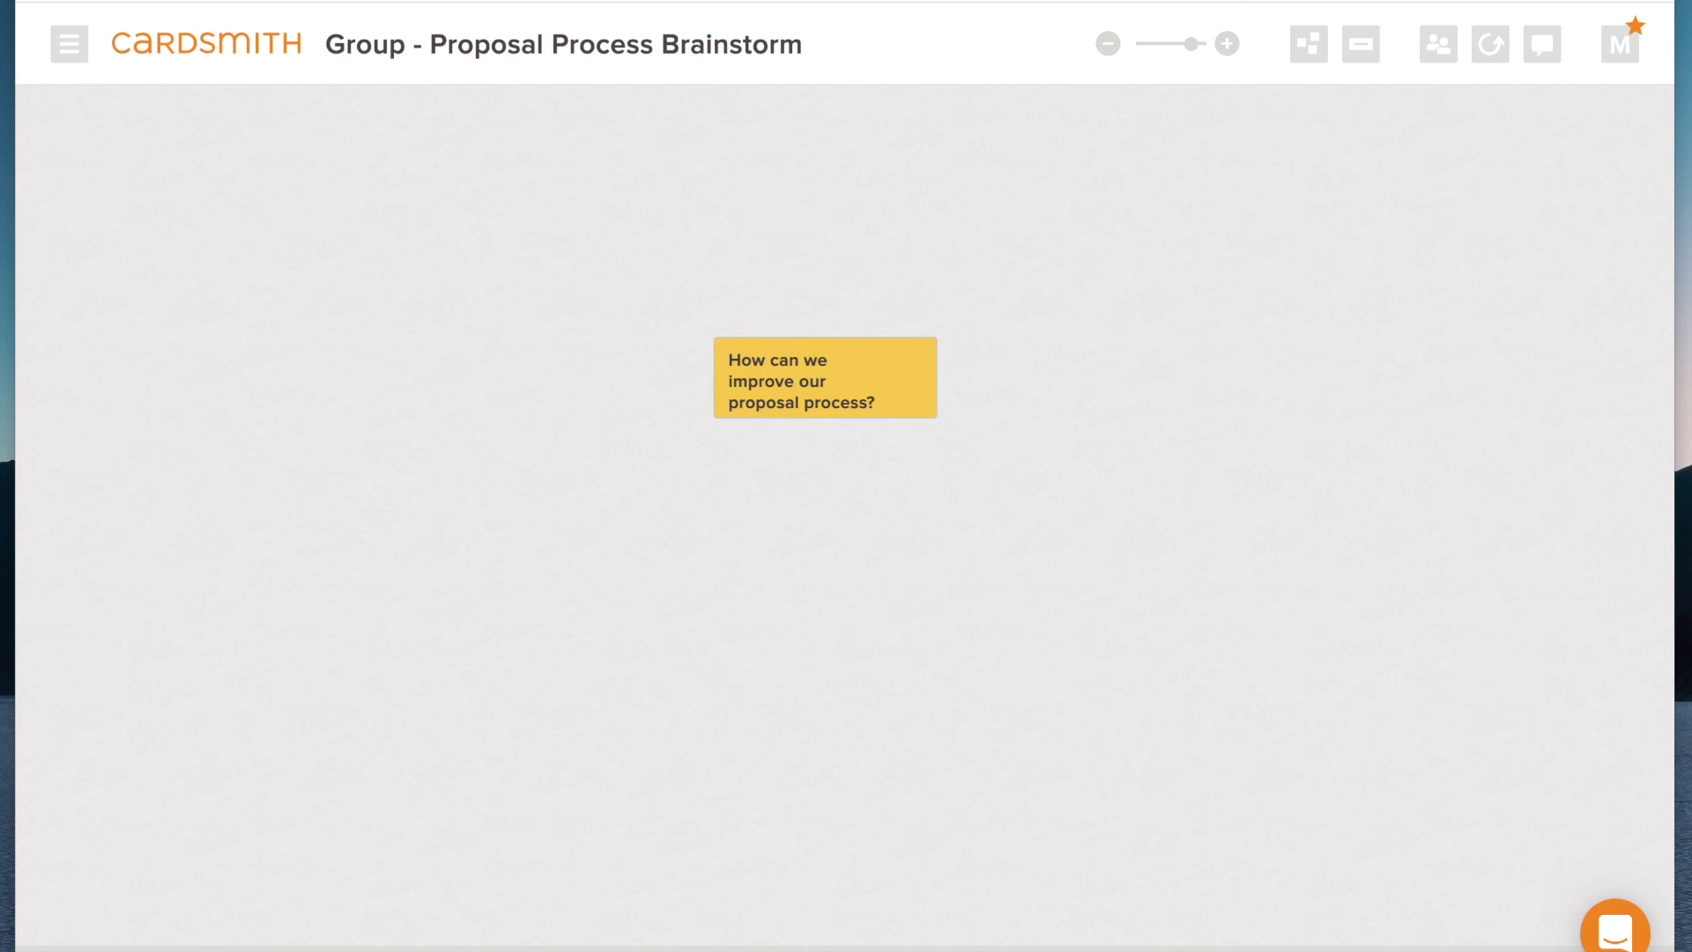
Step: Drag the copied cards from the unplaced-cards drawer around the question card, then close the drawer
left_click(132, 935)
left_click_drag(204, 891, 681, 436)
left_click_drag(685, 888, 1256, 255)
left_click_drag(1079, 909, 1205, 444)
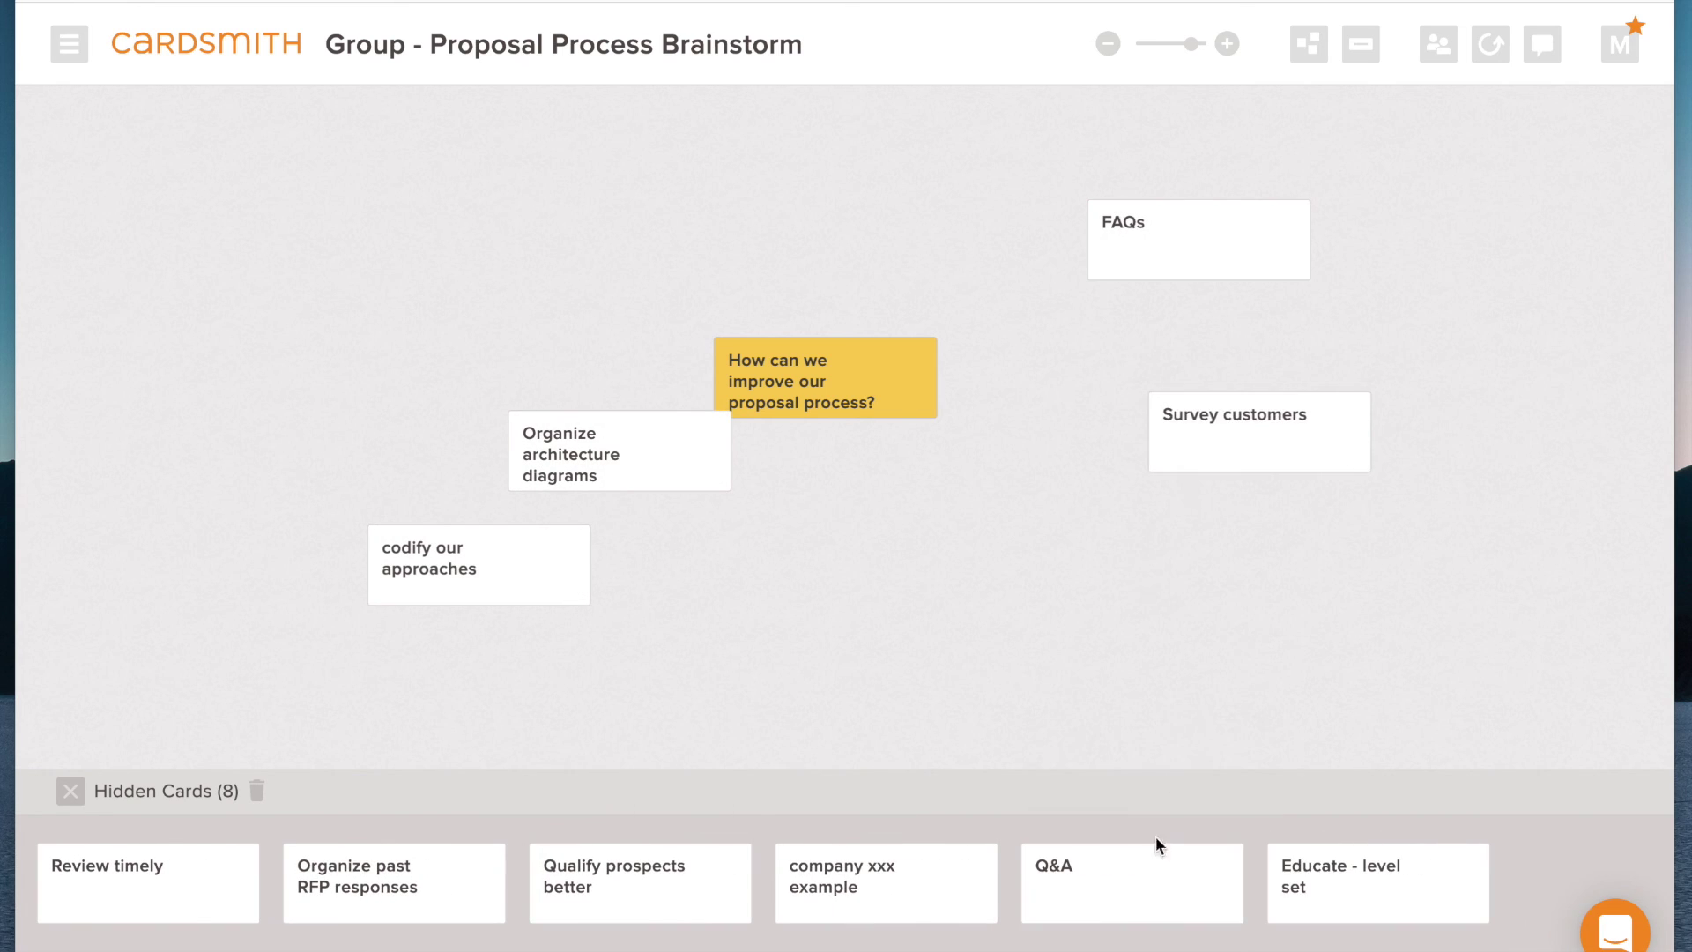
left_click_drag(1155, 842, 332, 208)
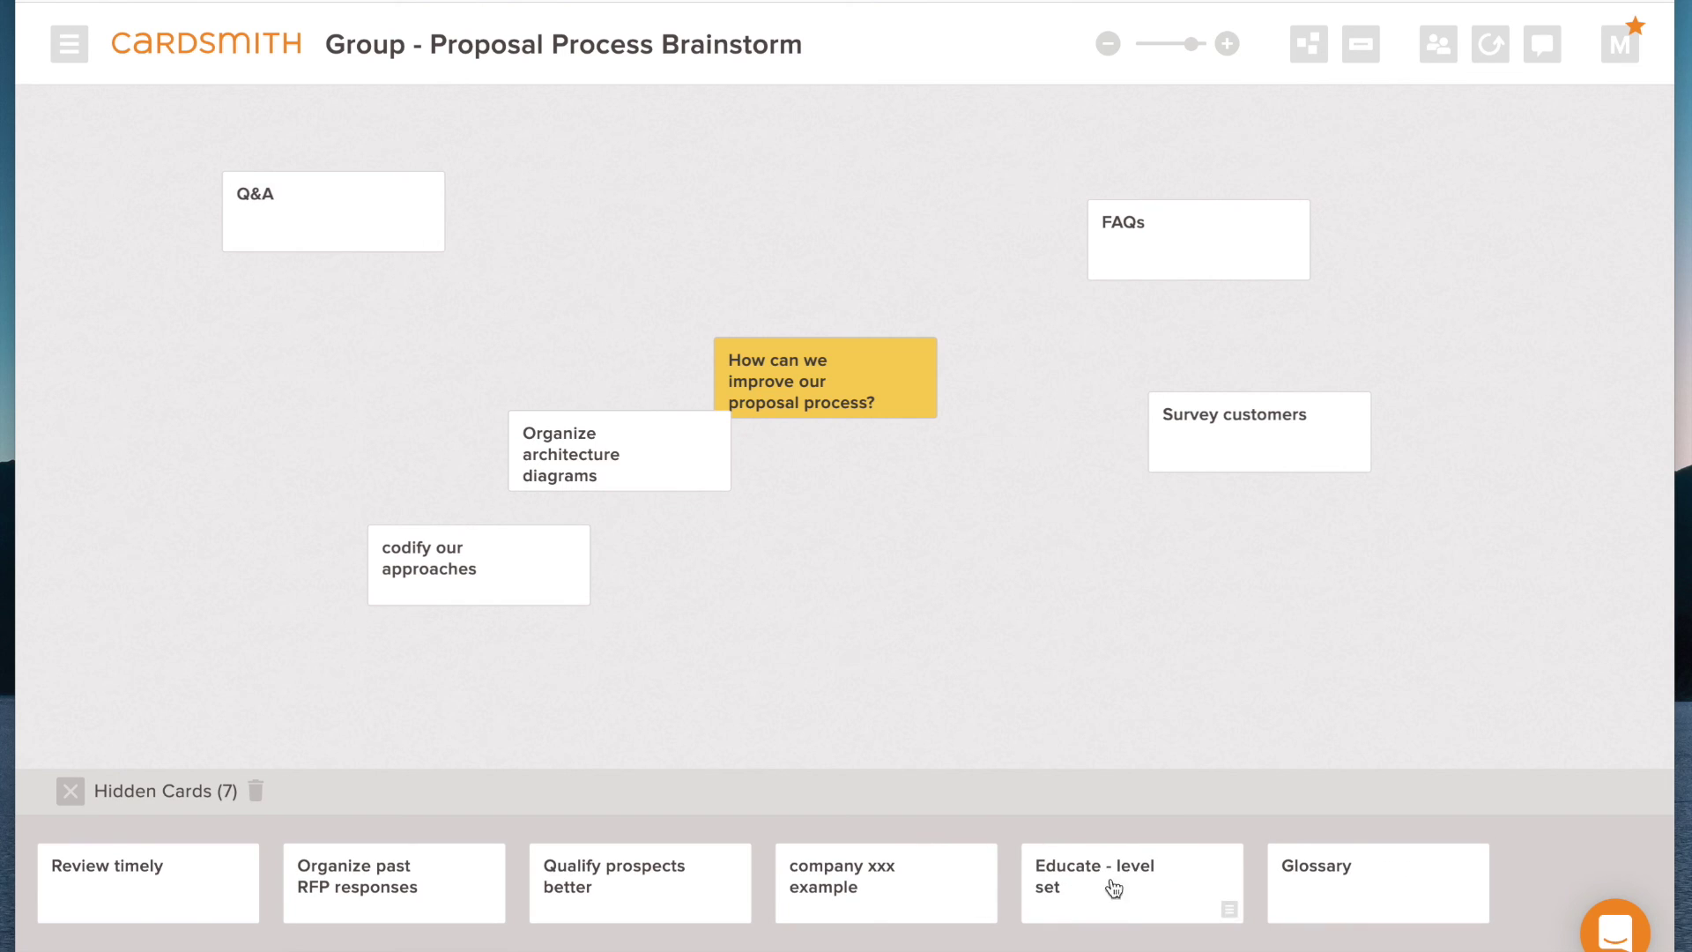
left_click_drag(1114, 891, 236, 326)
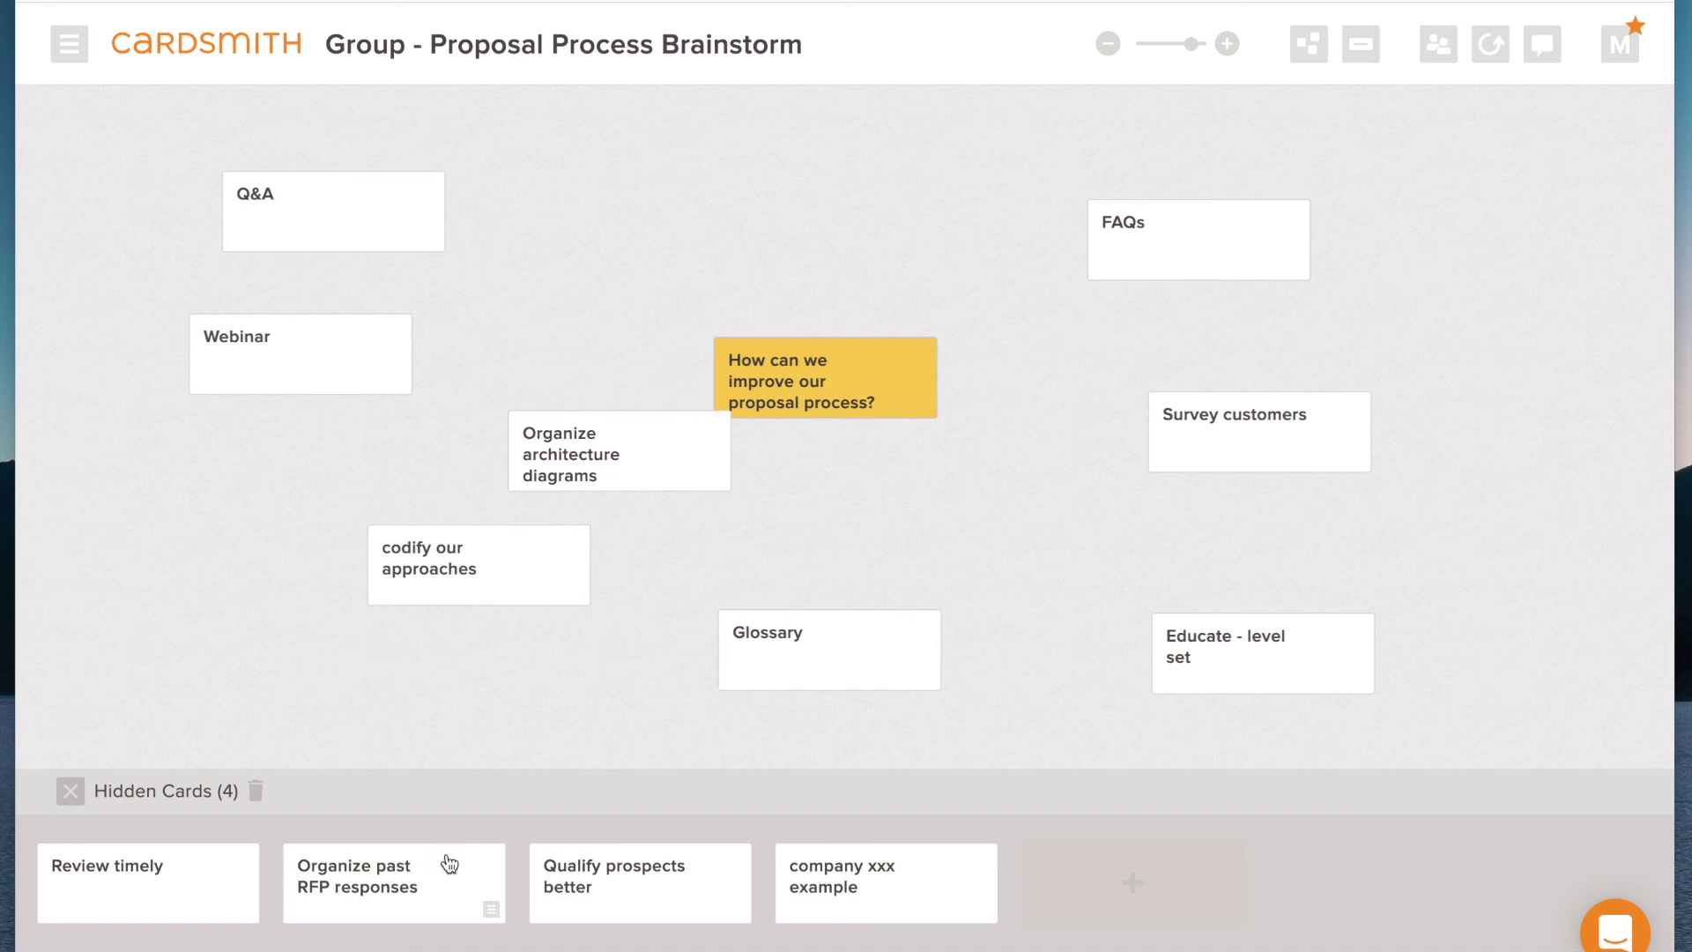
left_click_drag(446, 864, 1514, 299)
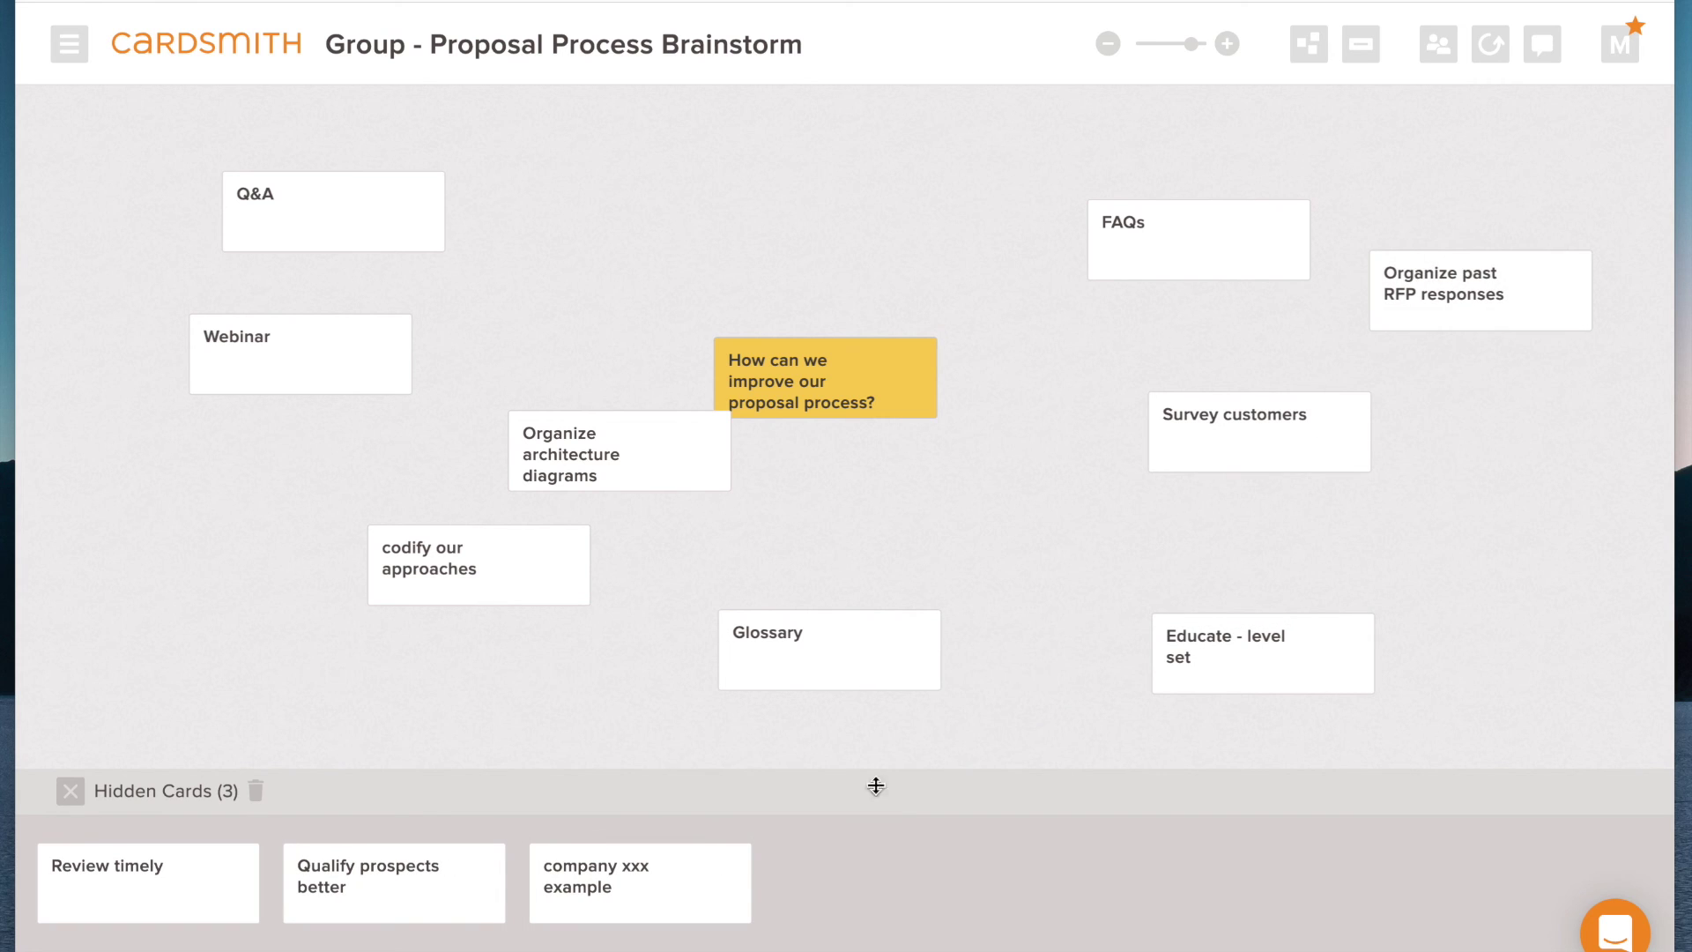
left_click_drag(710, 890, 261, 649)
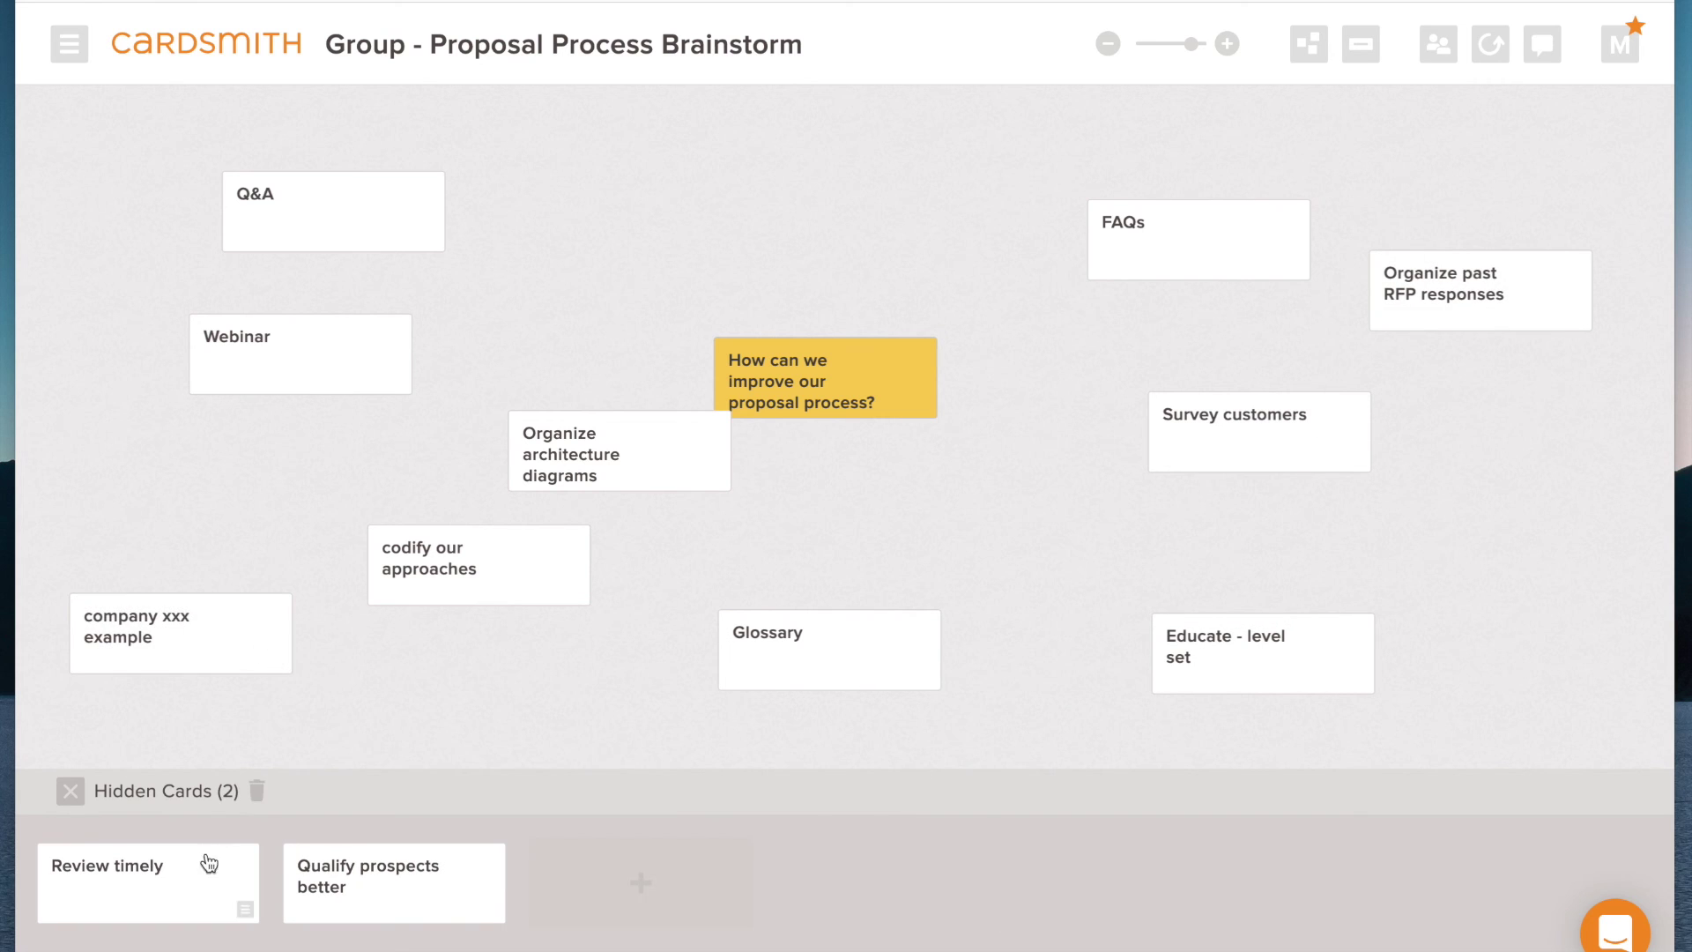
left_click_drag(211, 864, 1038, 494)
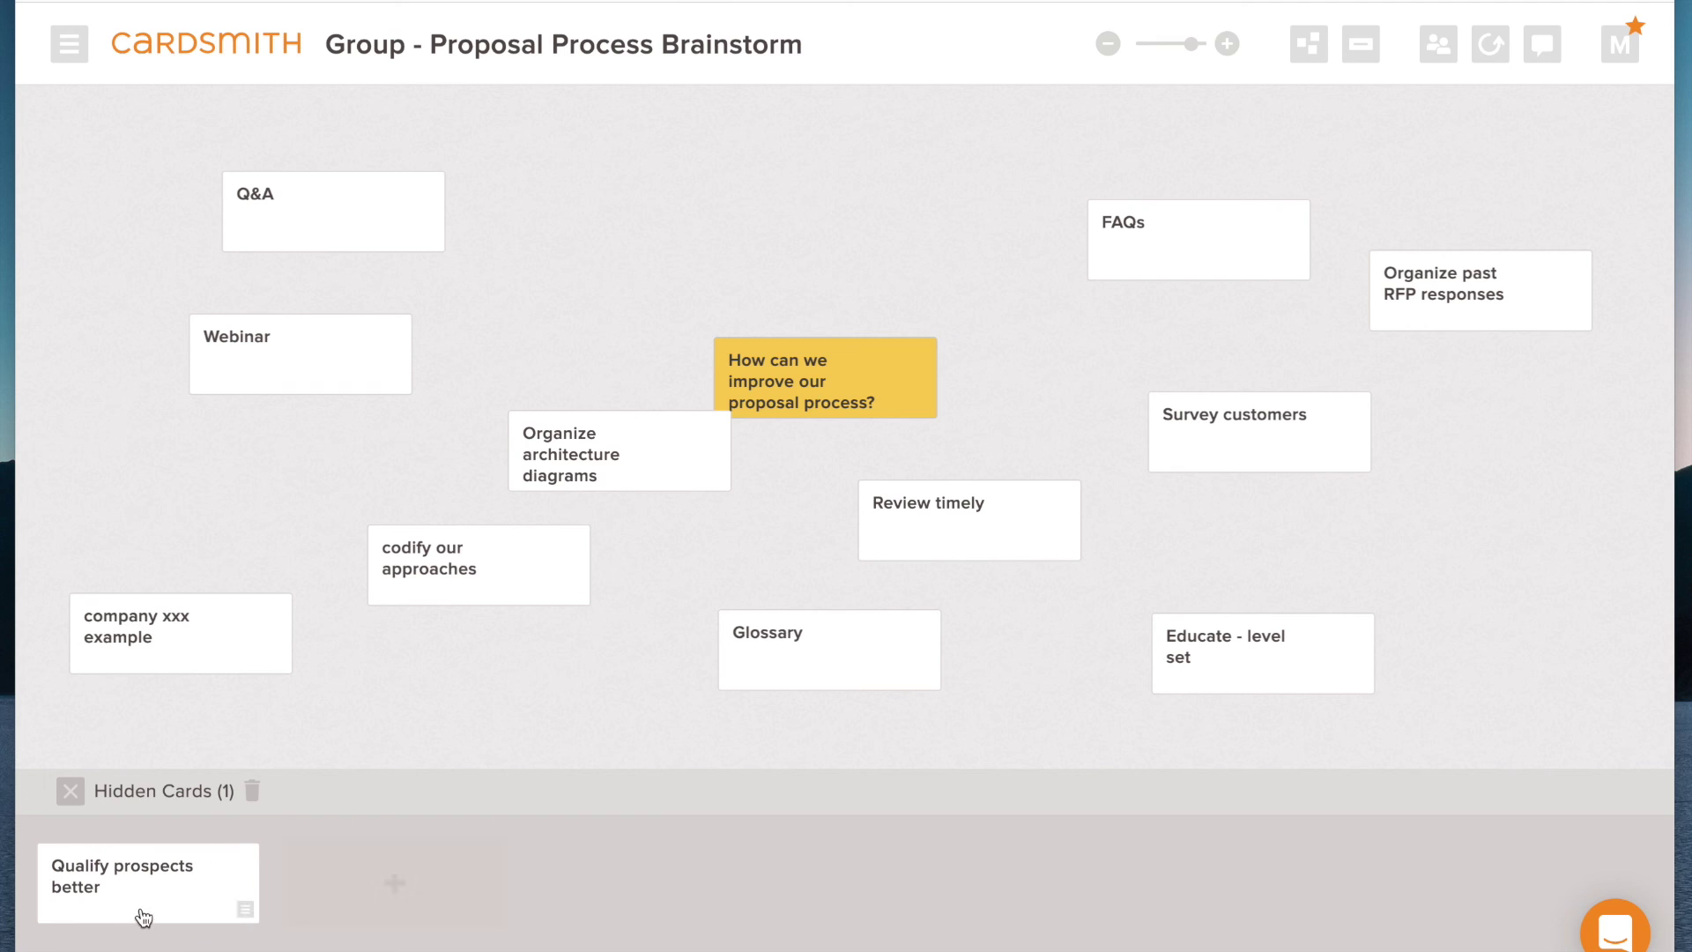
left_click_drag(140, 910, 370, 725)
left_click(70, 791)
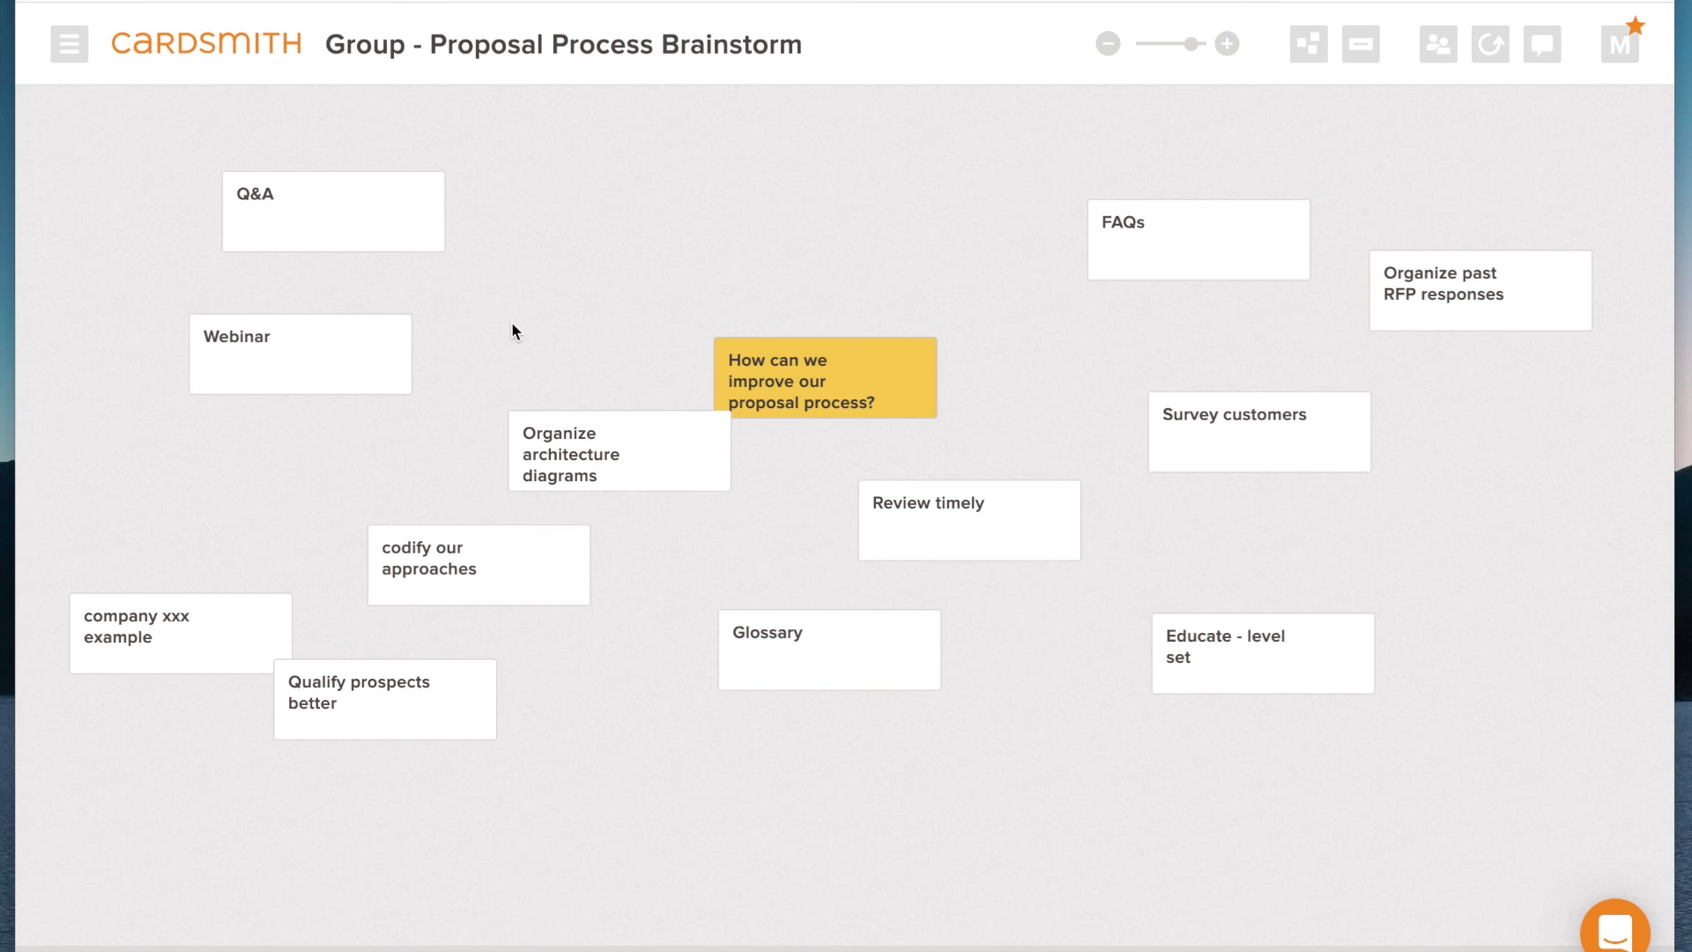
Step: Create a 'library of common questions' card overlapping FAQs, then shift the question card slightly right
double_click(918, 204)
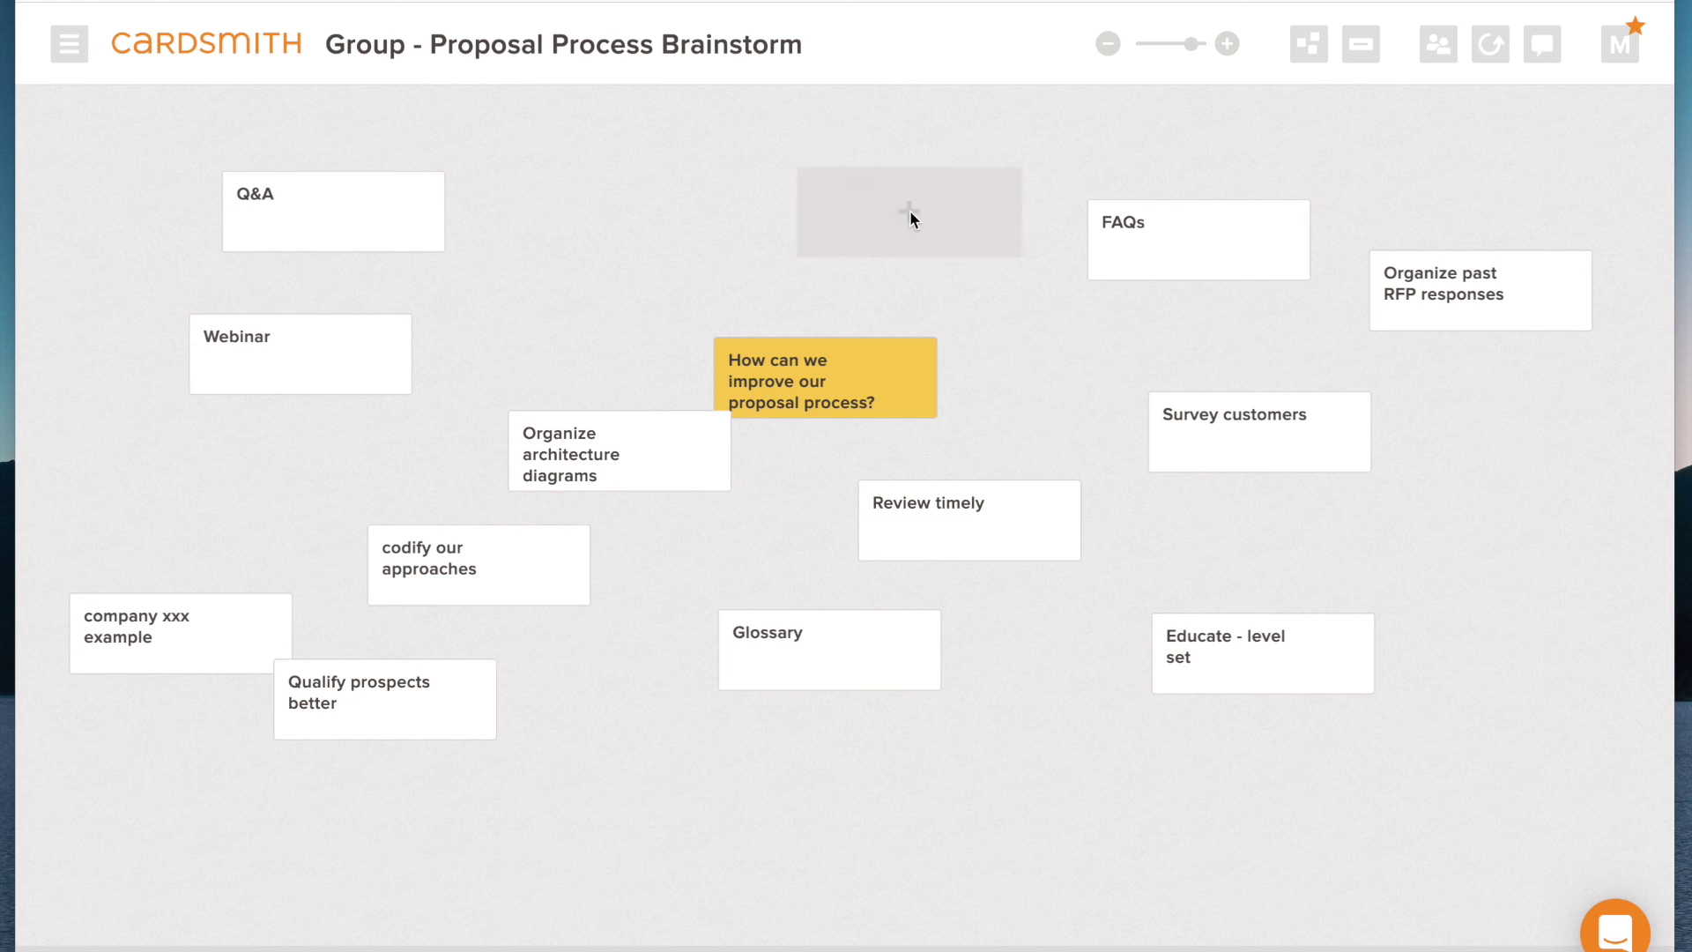
type("librar")
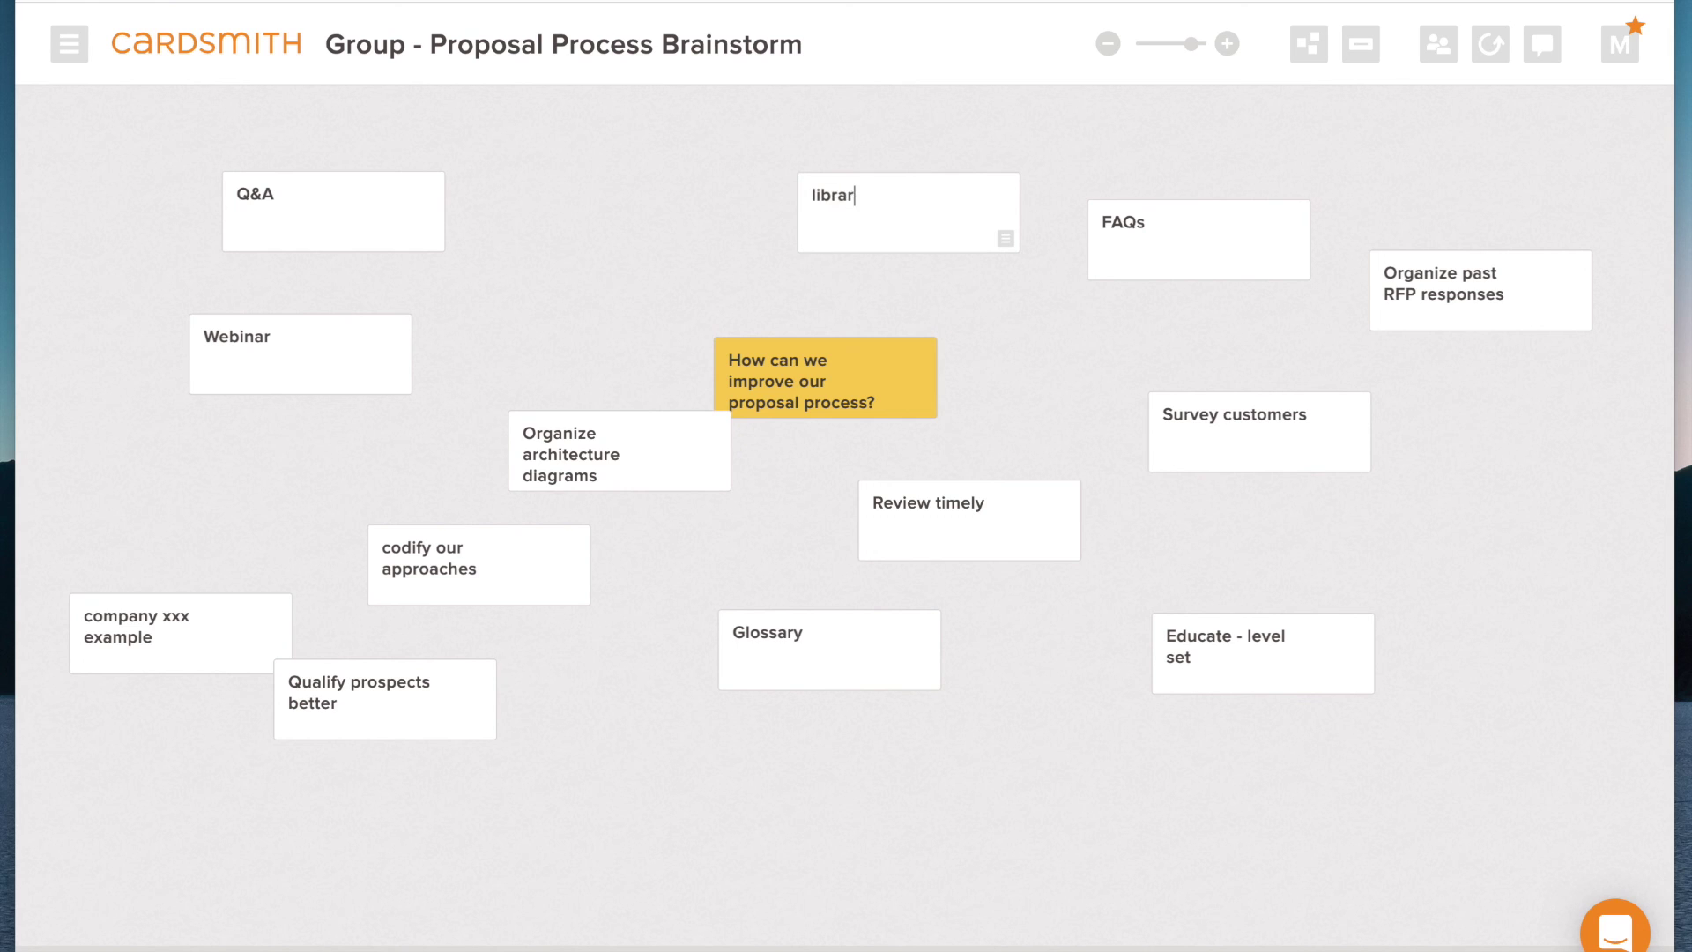
type("y of common questions")
left_click_drag(928, 244, 1280, 301)
left_click_drag(1263, 219, 1228, 163)
left_click_drag(1274, 289, 1243, 244)
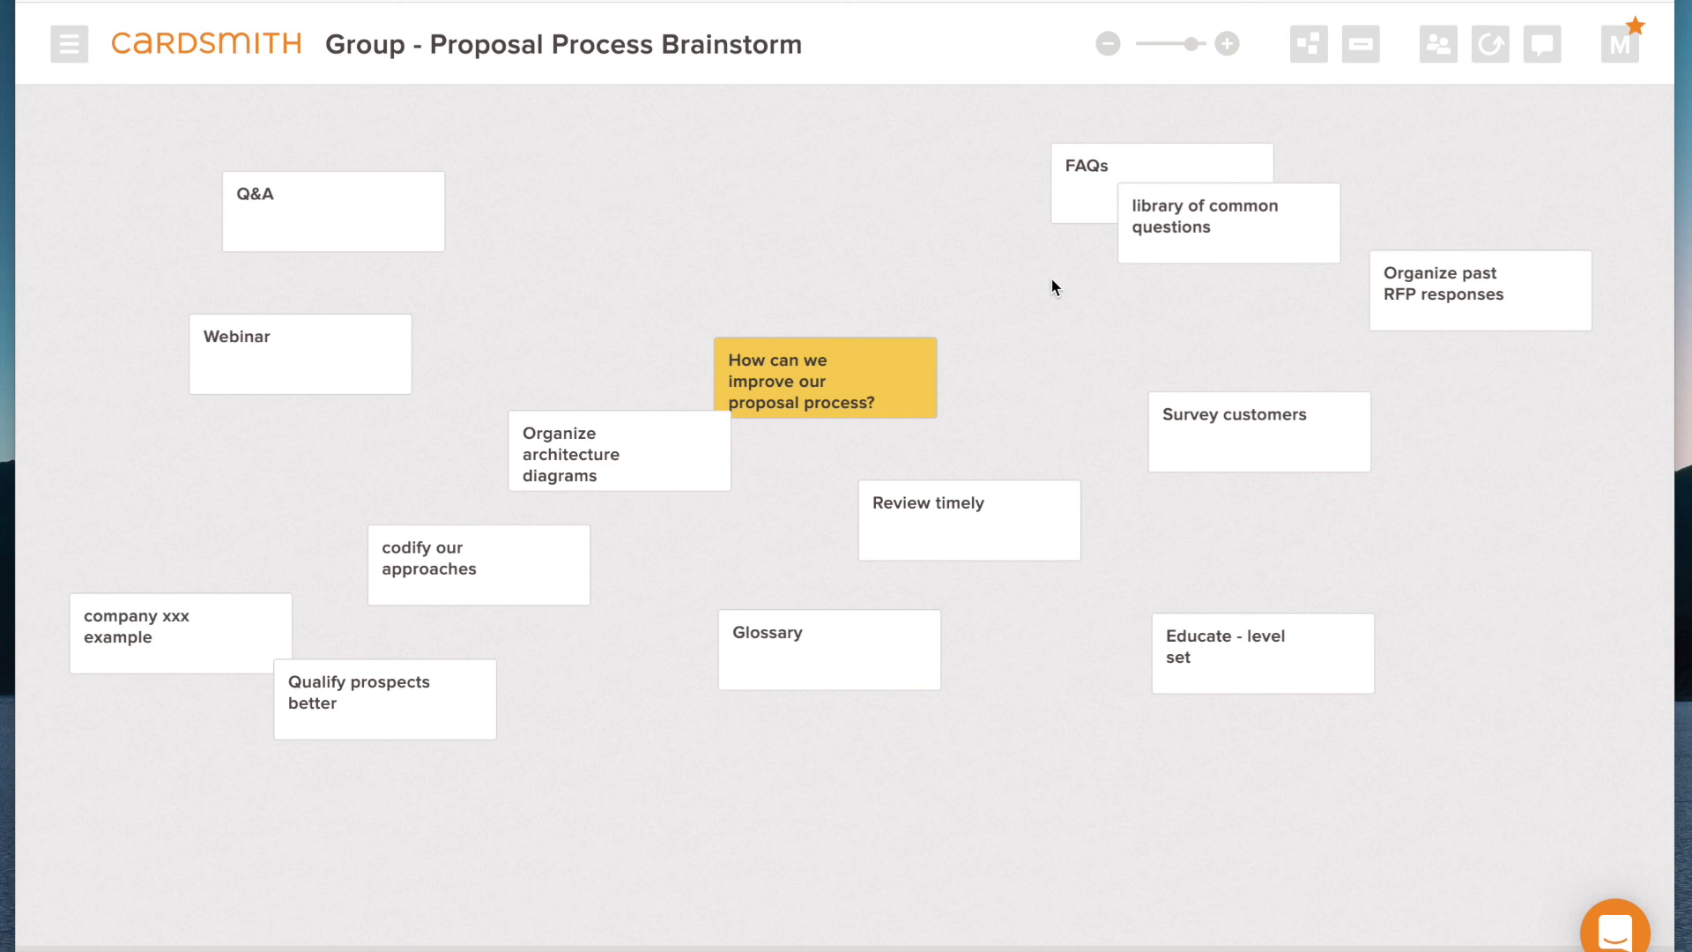
left_click_drag(1239, 256, 1215, 259)
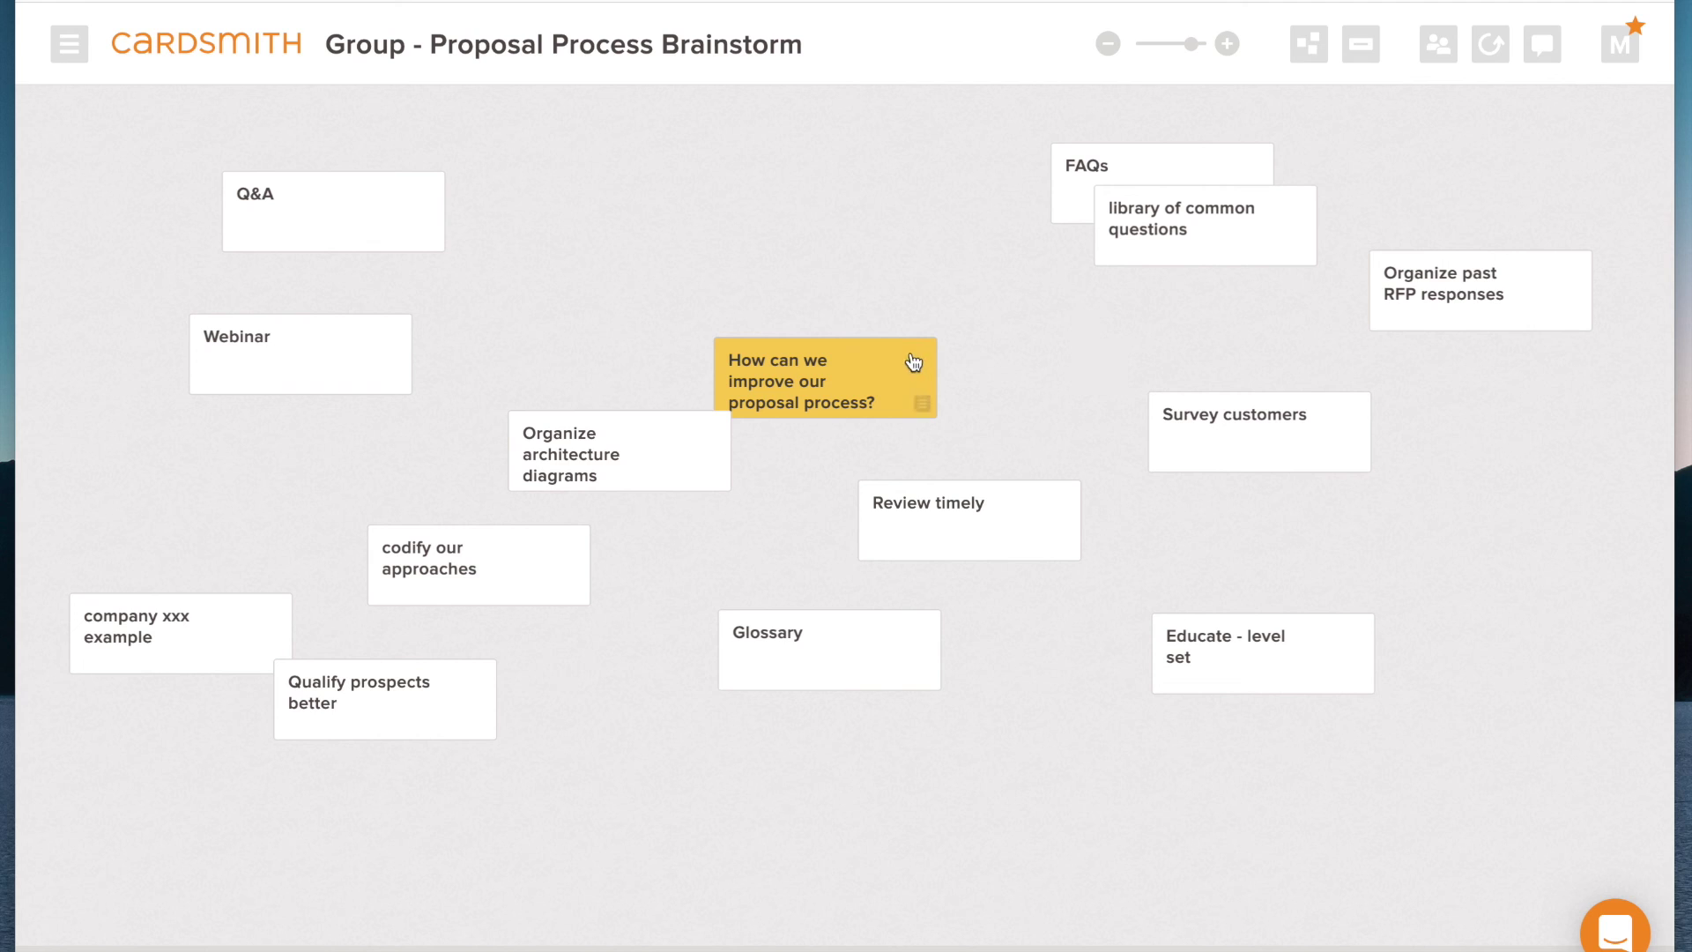
left_click_drag(920, 359, 965, 350)
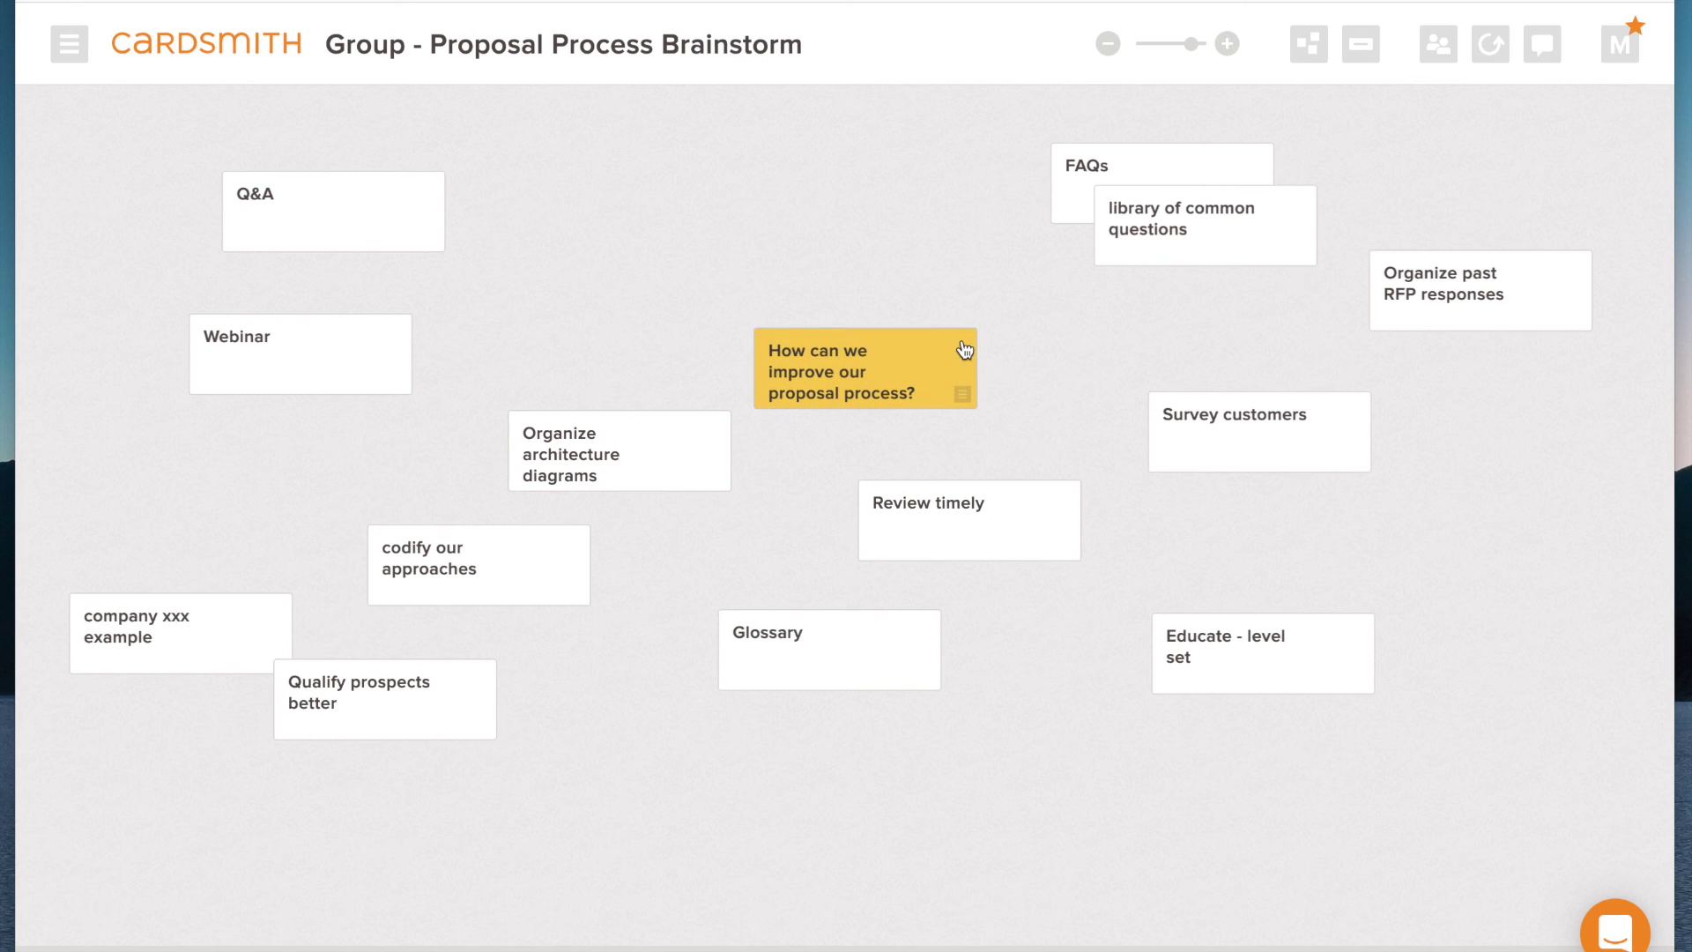